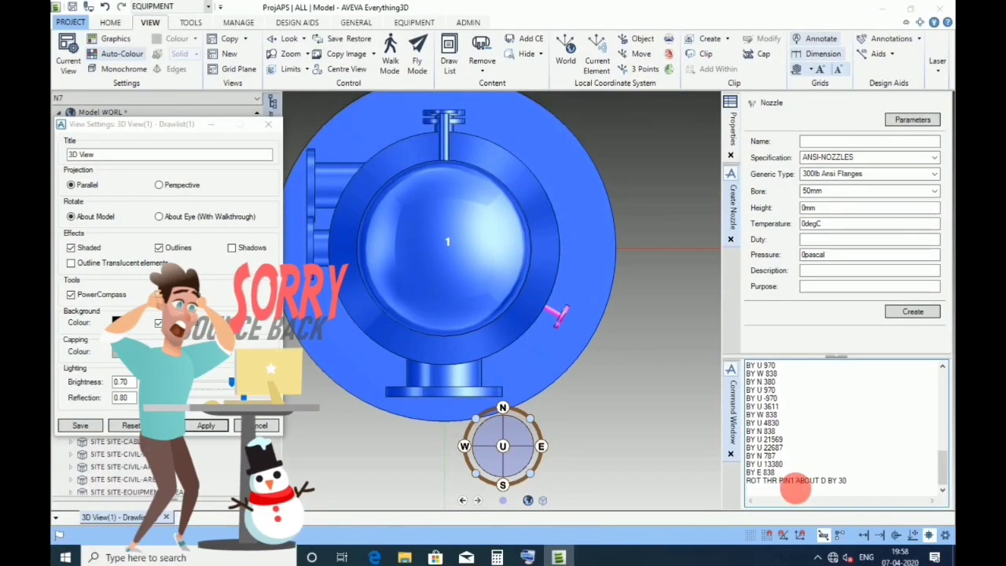
Rerun the ROT THR PIN1 ABOUT D command with 60° instead of 30°
{"action": "key", "text": "BackSpace"}
{"action": "key", "text": "BackSpace"}
{"action": "type", "text": "60"}
{"action": "key", "text": "Return"}
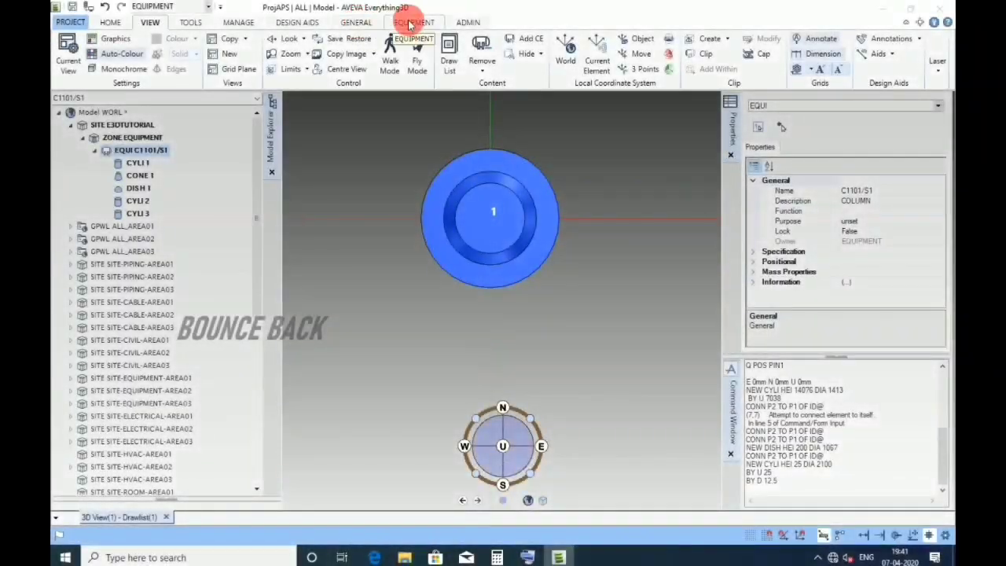
Start a new nozzle named M1 with ANSI-NOZZLES specification and 300lb Ansi Flanges type
{"action": "left_click", "coordinate": [414, 22]}
{"action": "left_click", "coordinate": [125, 38]}
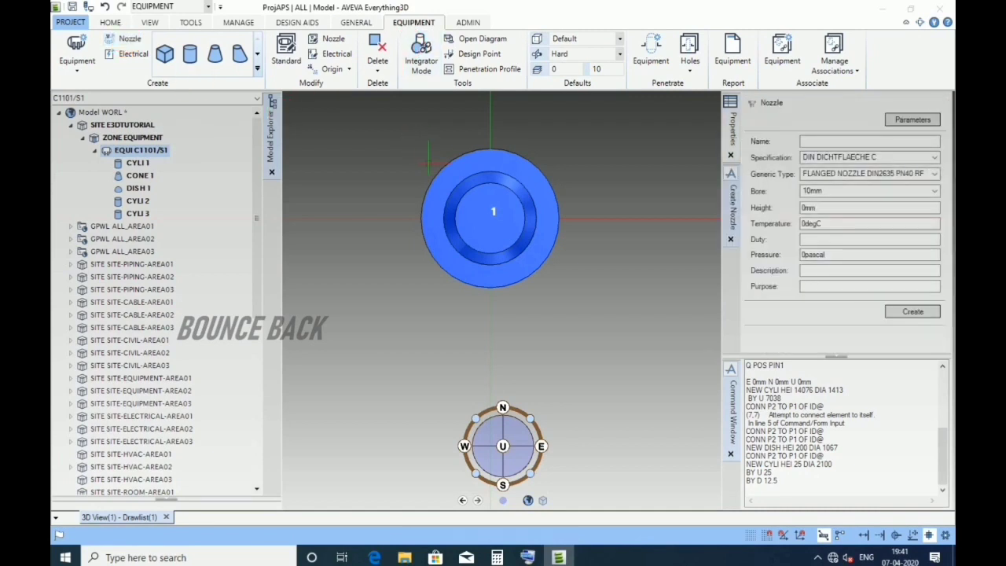
{"action": "left_click", "coordinate": [839, 141]}
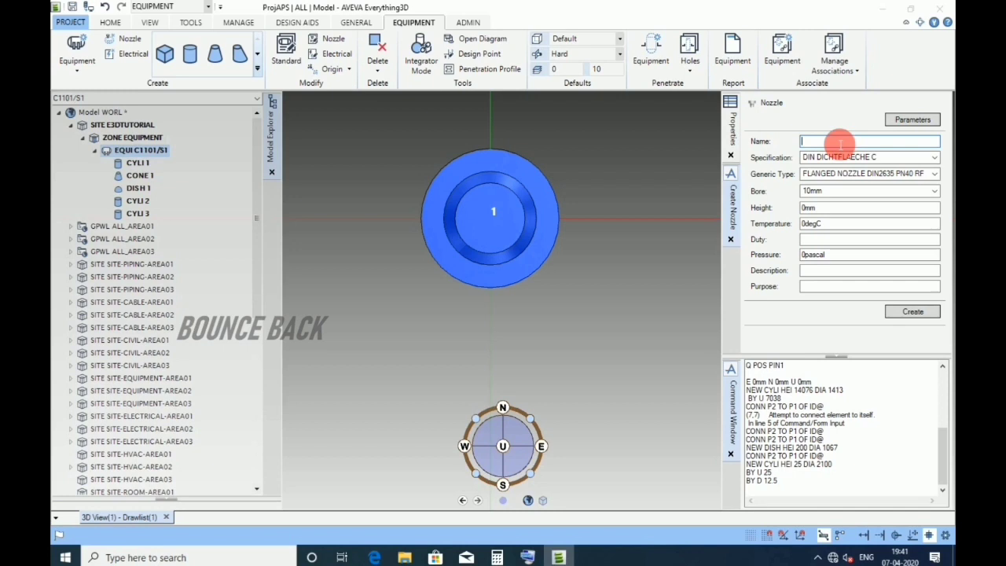
{"action": "type", "text": "M"}
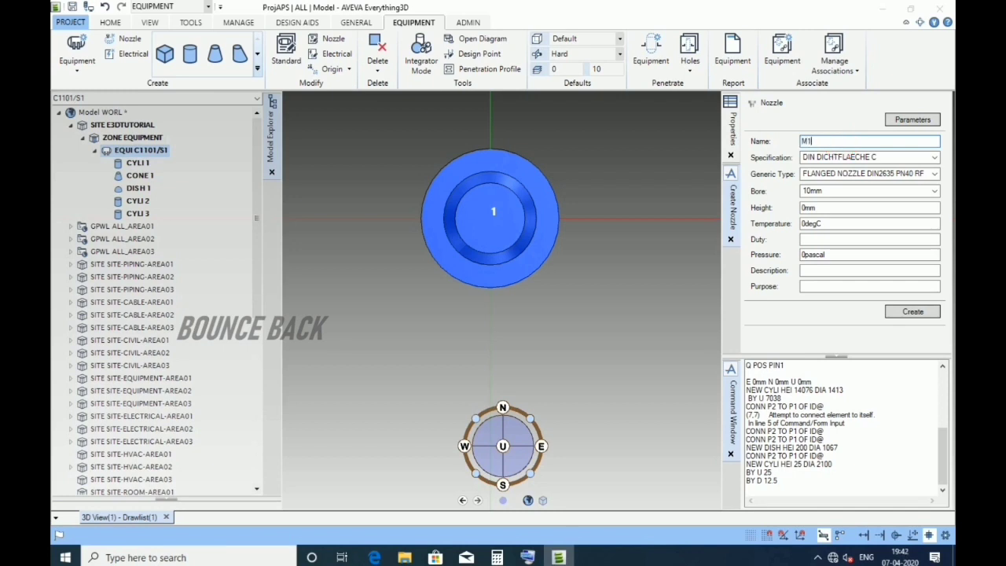
{"action": "type", "text": "1"}
{"action": "left_click", "coordinate": [844, 156]}
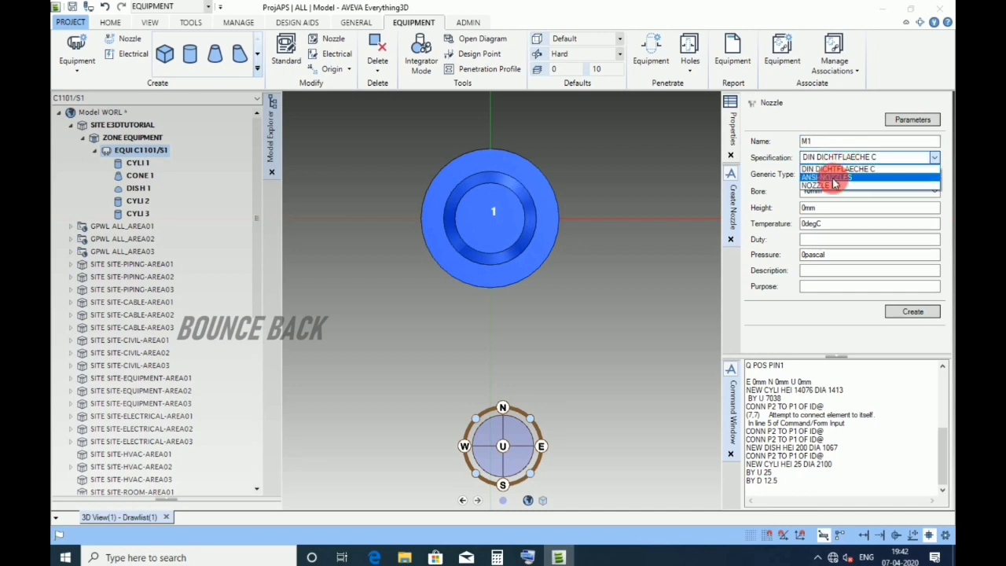
{"action": "left_click", "coordinate": [832, 177]}
{"action": "left_click", "coordinate": [835, 173]}
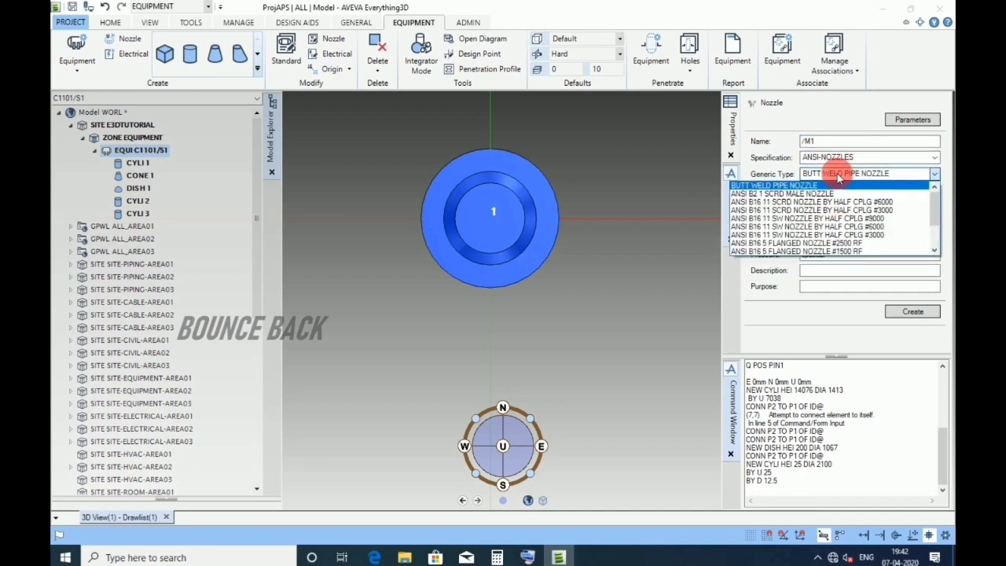
{"action": "scroll", "coordinate": [809, 224], "scroll_direction": "down", "scroll_amount": 1}
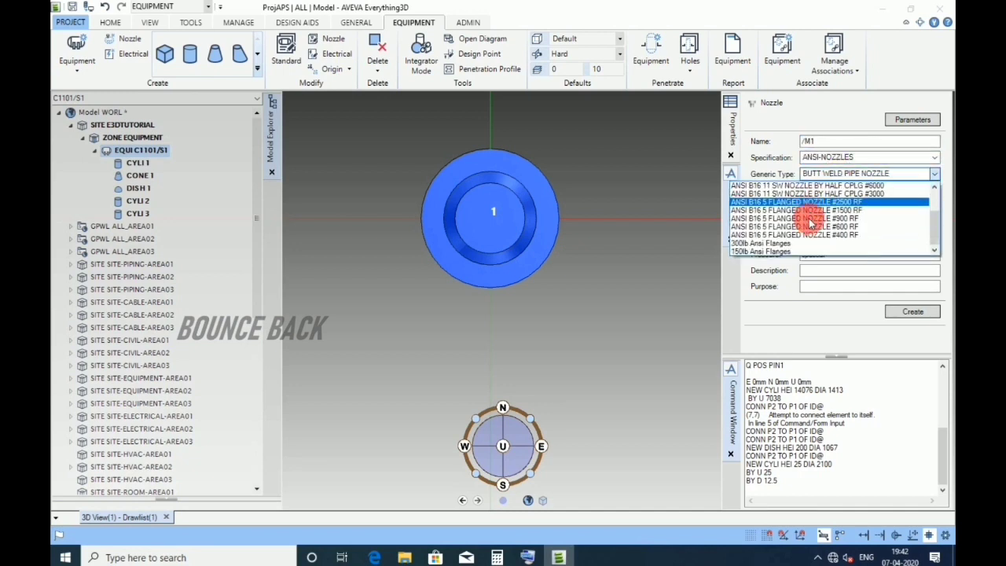
{"action": "left_click", "coordinate": [774, 247]}
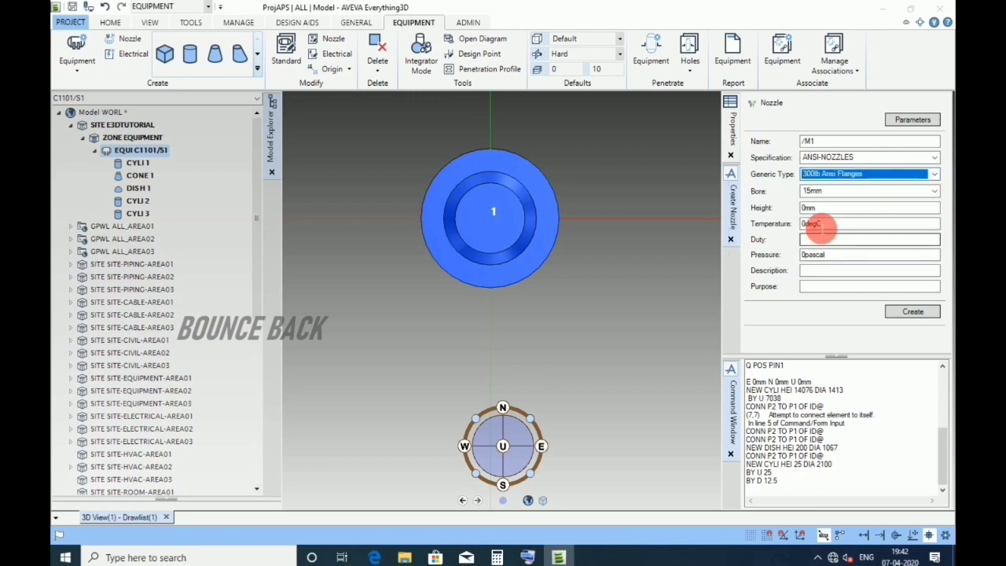
Set the nozzle bore to 450mm and height to 900, then create M1
{"action": "left_click", "coordinate": [821, 193]}
{"action": "scroll", "coordinate": [817, 253], "scroll_direction": "down", "scroll_amount": 4}
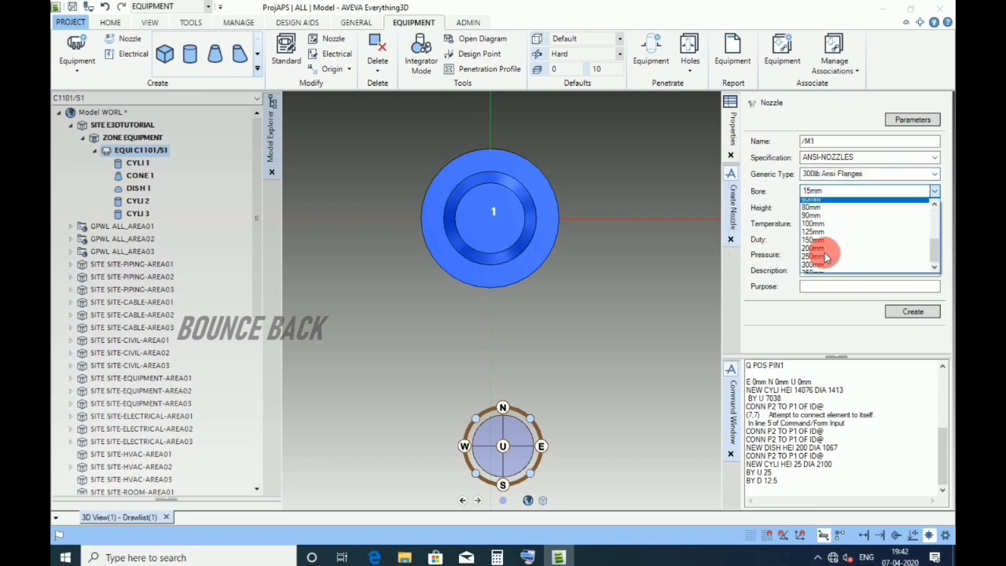
{"action": "left_click", "coordinate": [817, 253]}
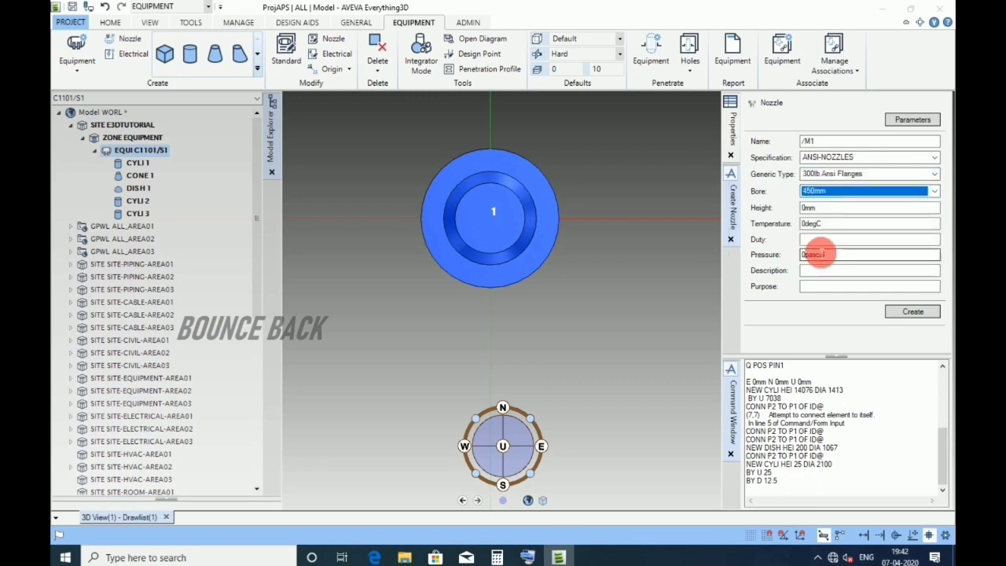
{"action": "left_click", "coordinate": [817, 207]}
{"action": "type", "text": "900"}
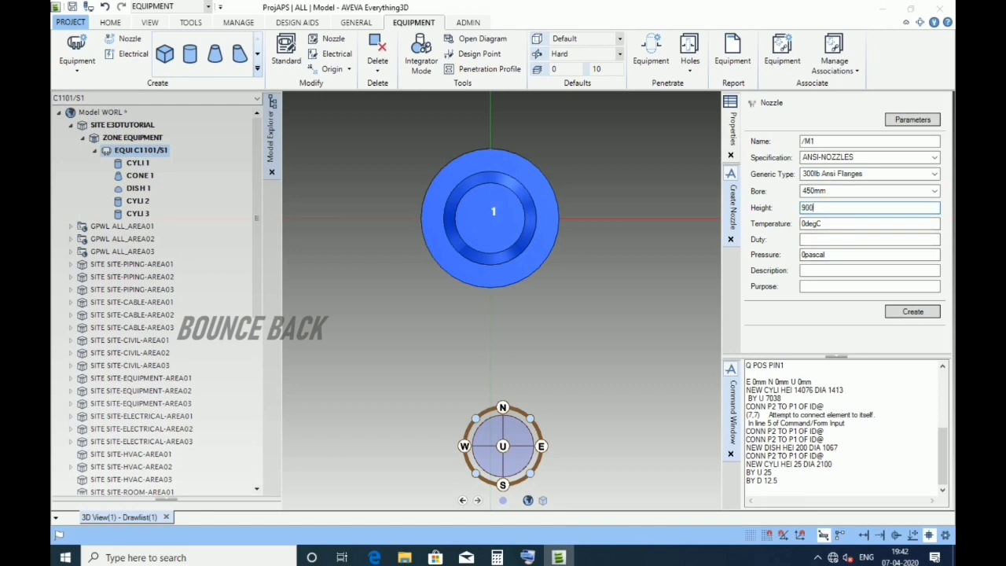
{"action": "left_click", "coordinate": [835, 223]}
{"action": "left_click", "coordinate": [905, 310]}
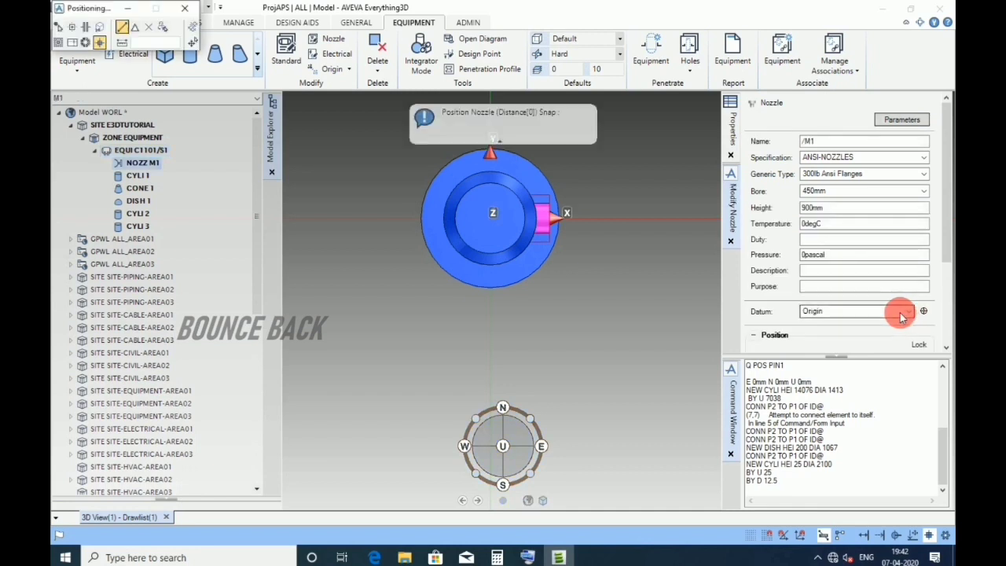
Change nozzle M1's positioning datum to Ppoint 2
{"action": "left_click", "coordinate": [848, 310]}
{"action": "left_click", "coordinate": [883, 283]}
{"action": "scroll", "coordinate": [892, 312], "scroll_direction": "up", "scroll_amount": 2}
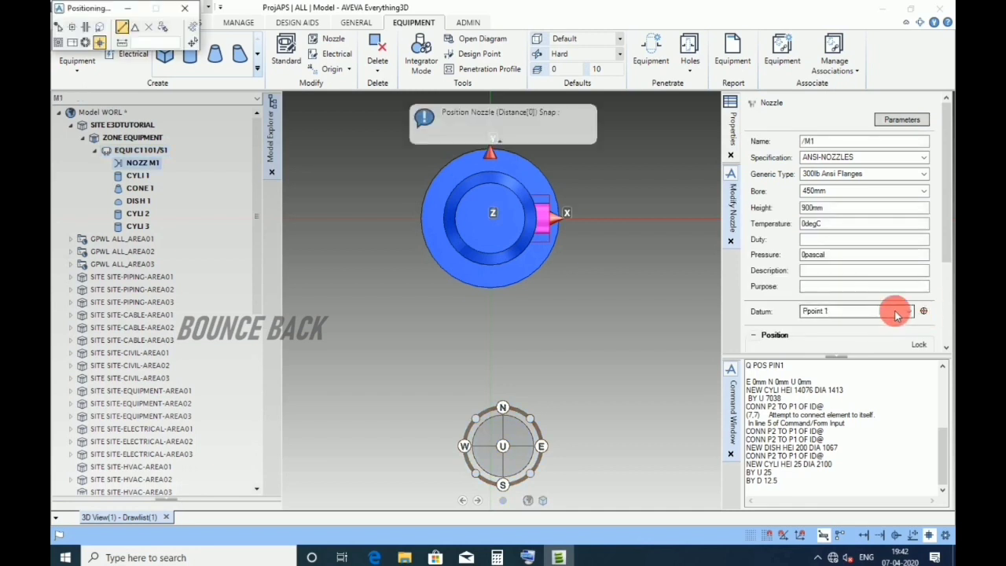
{"action": "left_click_drag", "start_coordinate": [943, 251], "coordinate": [950, 346]}
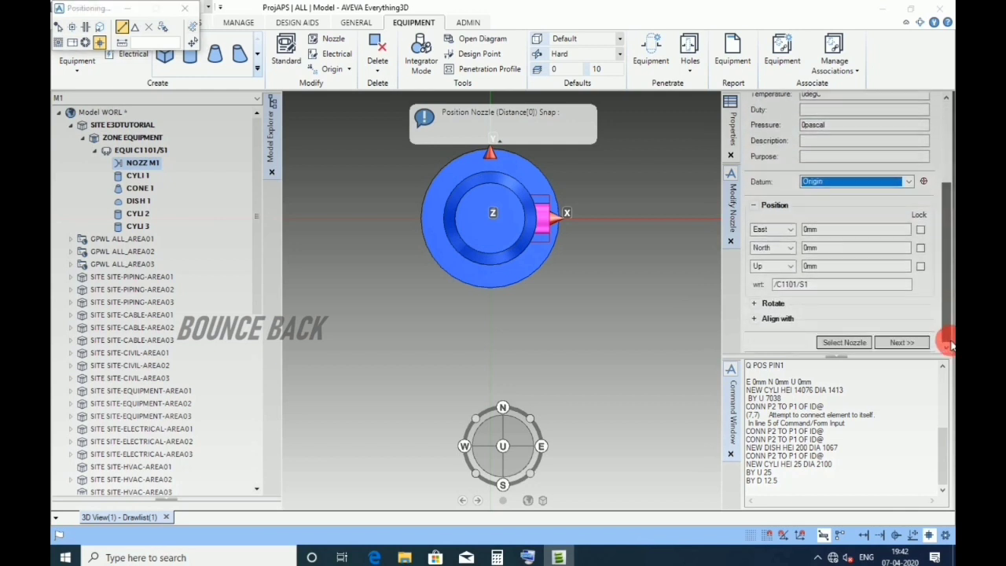
Align nozzle M1 to face south (S WRT /*) and move it 900 mm south
{"action": "left_click", "coordinate": [753, 319]}
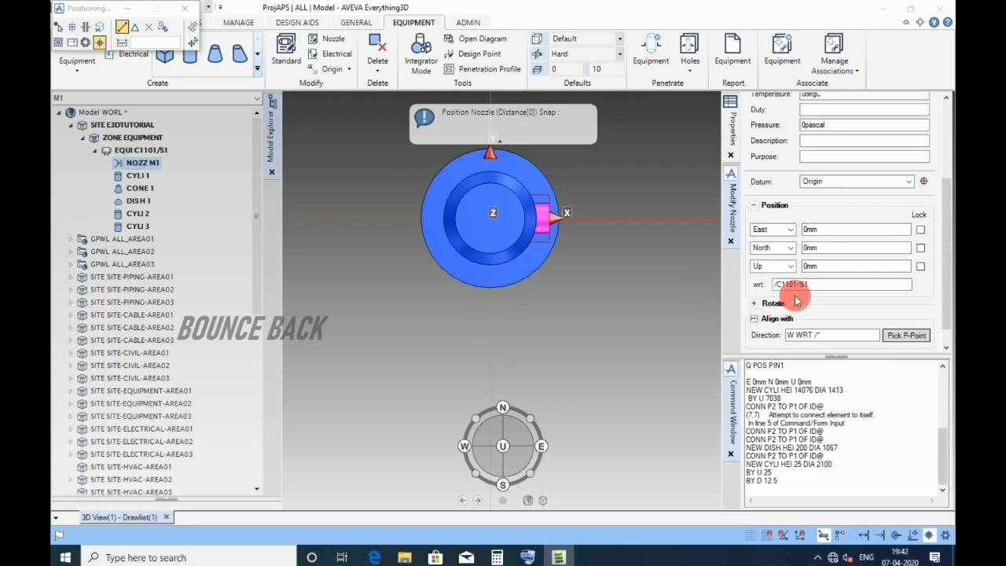
{"action": "left_click", "coordinate": [799, 336]}
{"action": "double_click", "coordinate": [789, 334]}
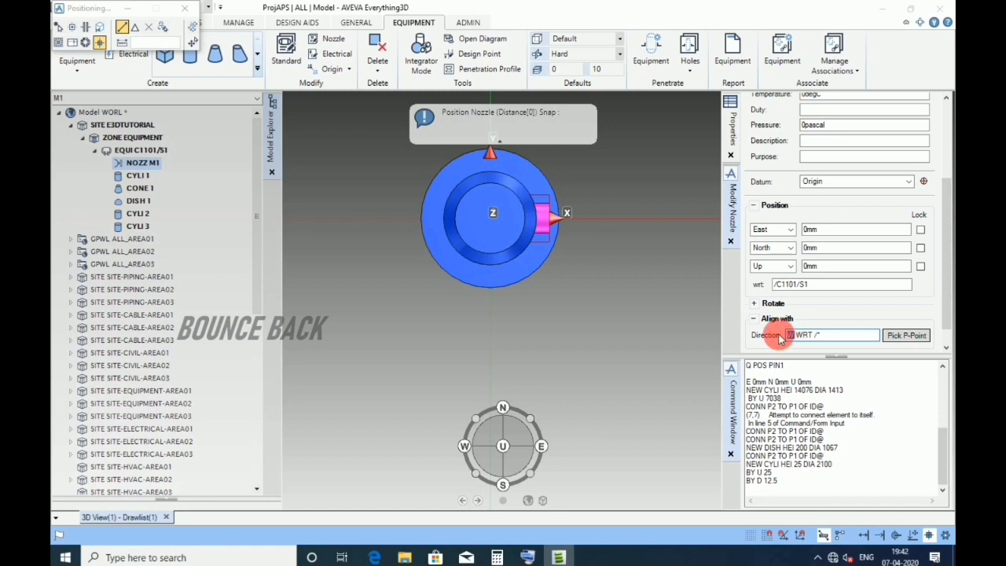
{"action": "type", "text": "S"}
{"action": "key", "text": "Tab"}
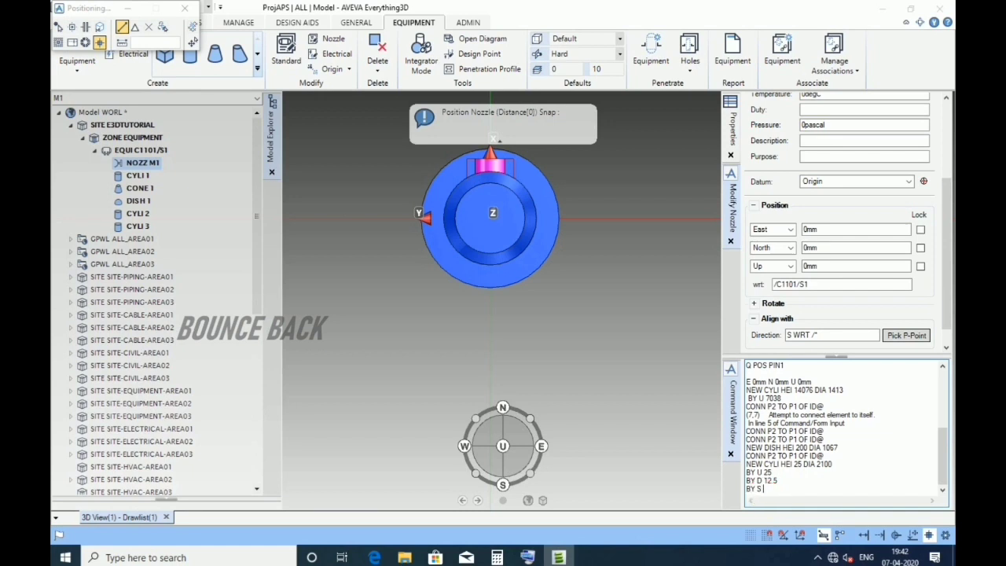
{"action": "left_click", "coordinate": [758, 488]}
{"action": "key", "text": "Return"}
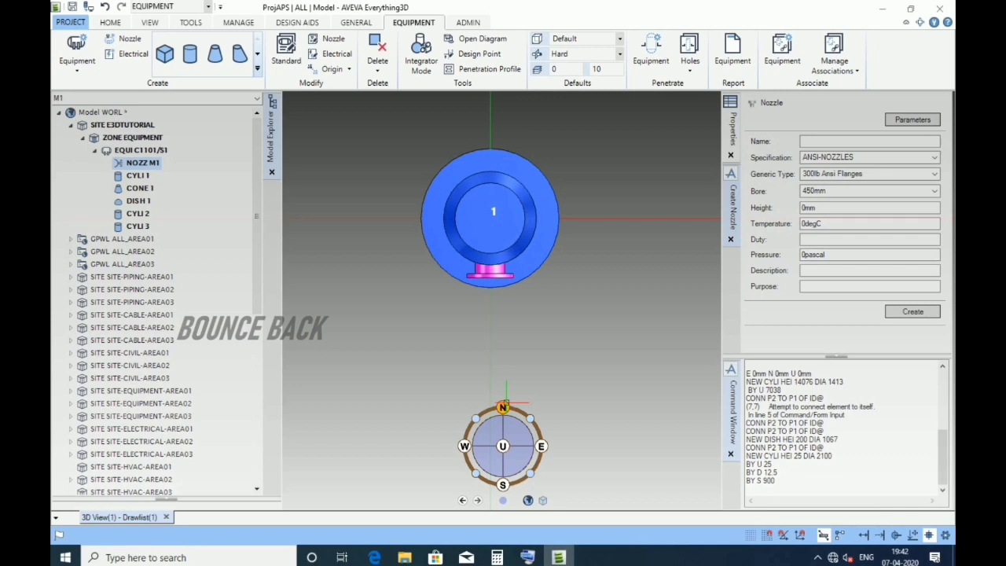
Switch to a side elevation and raise M1 2316 mm with BY U 2316
{"action": "left_click", "coordinate": [503, 406]}
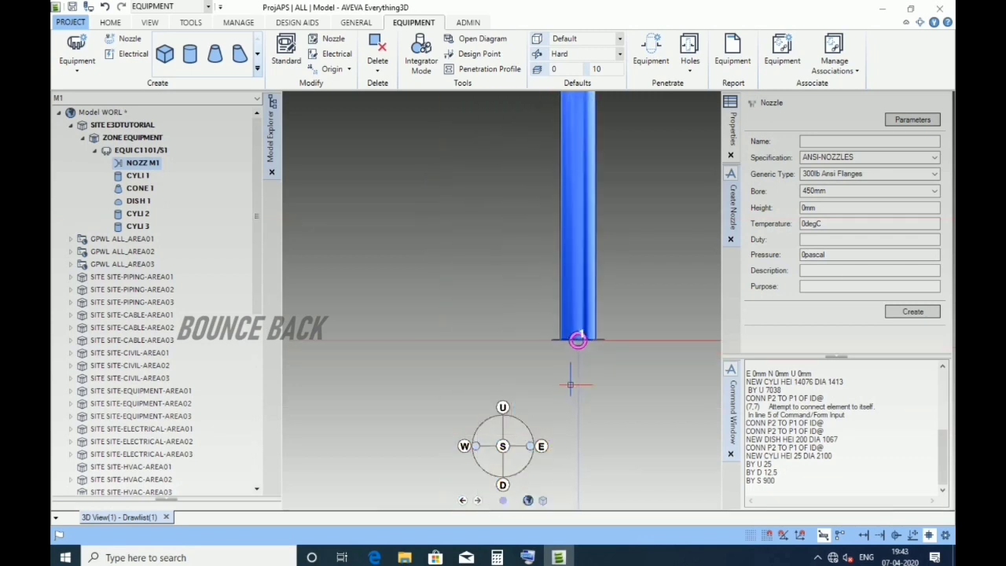
{"action": "left_click", "coordinate": [779, 484]}
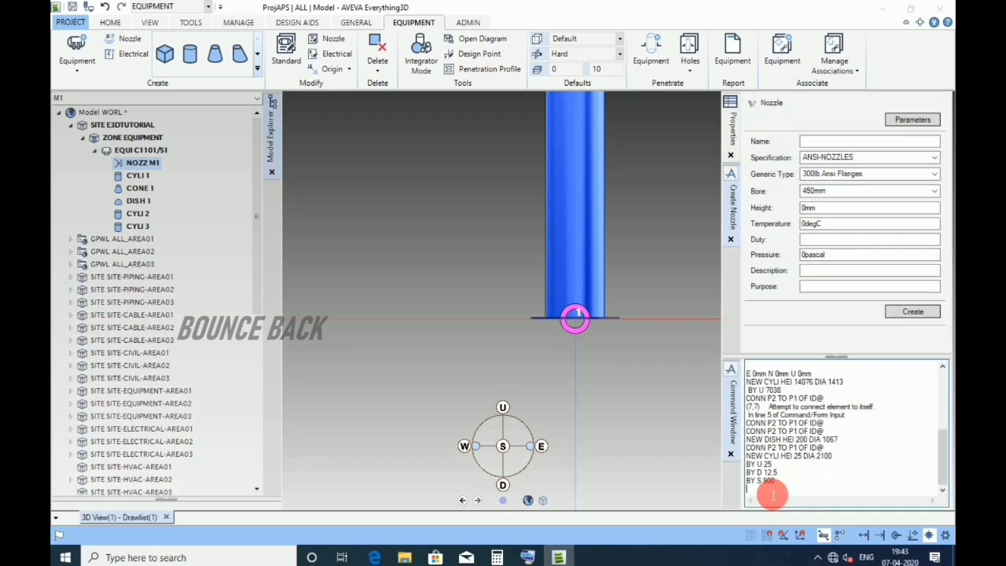
{"action": "type", "text": "BY U 231"}
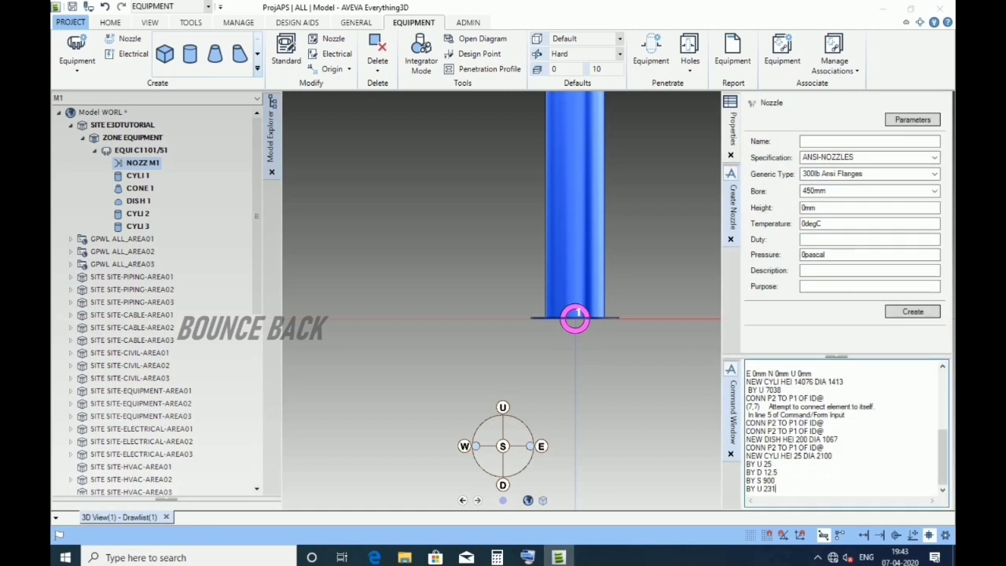
{"action": "type", "text": "6"}
{"action": "key", "text": "Return"}
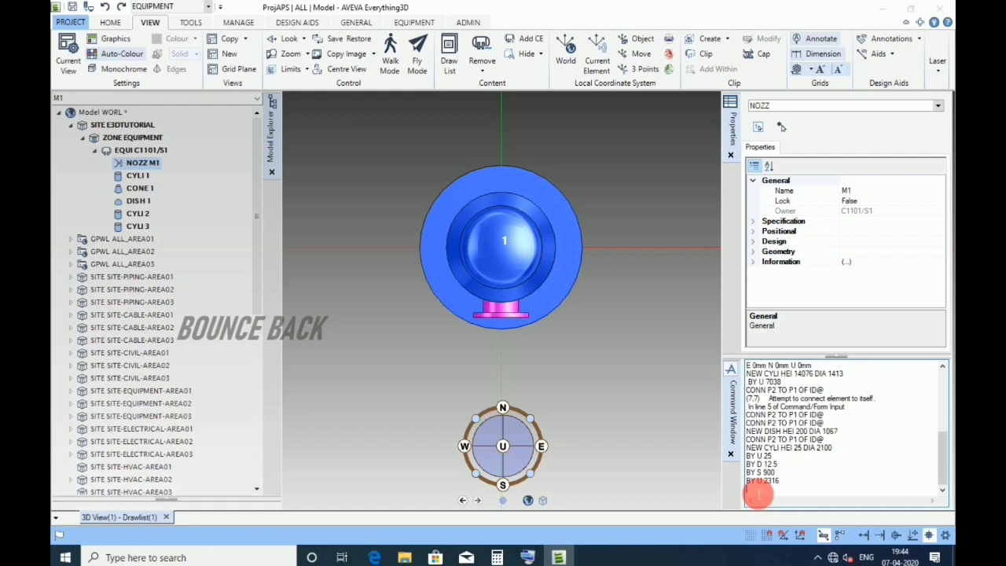
{"action": "type", "text": "NEW NOZZLE COPY PREV"}
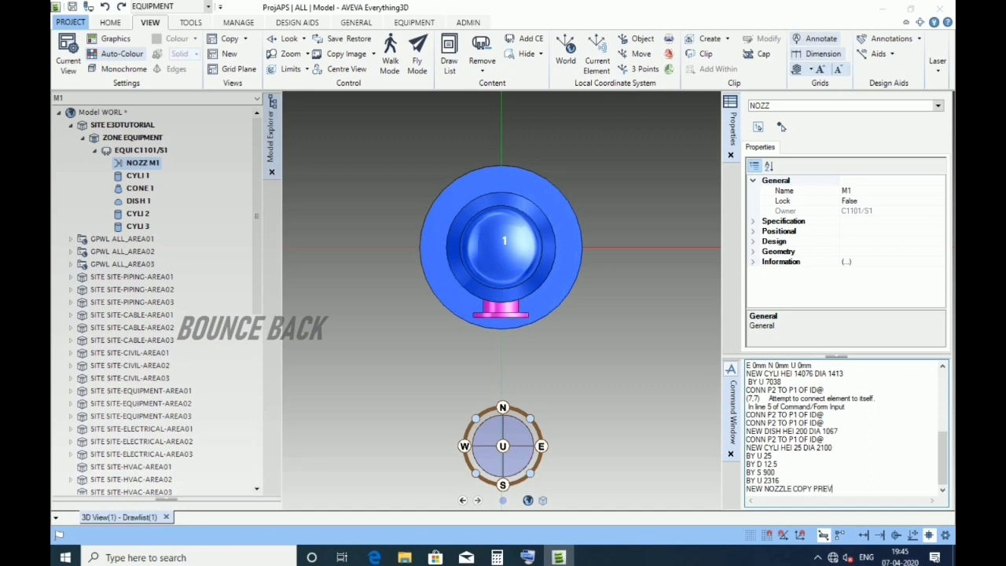
Copy M1 as NOZZ 2 with NEW NOZZLE COPY PREV and raise it 13441 mm
{"action": "key", "text": "Return"}
{"action": "left_click", "coordinate": [756, 493]}
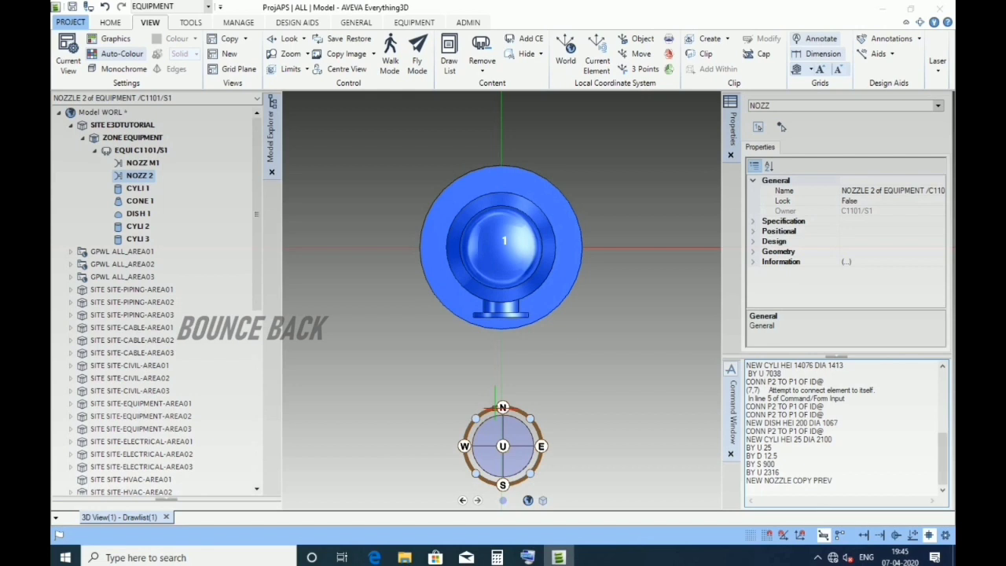
{"action": "left_click", "coordinate": [503, 406]}
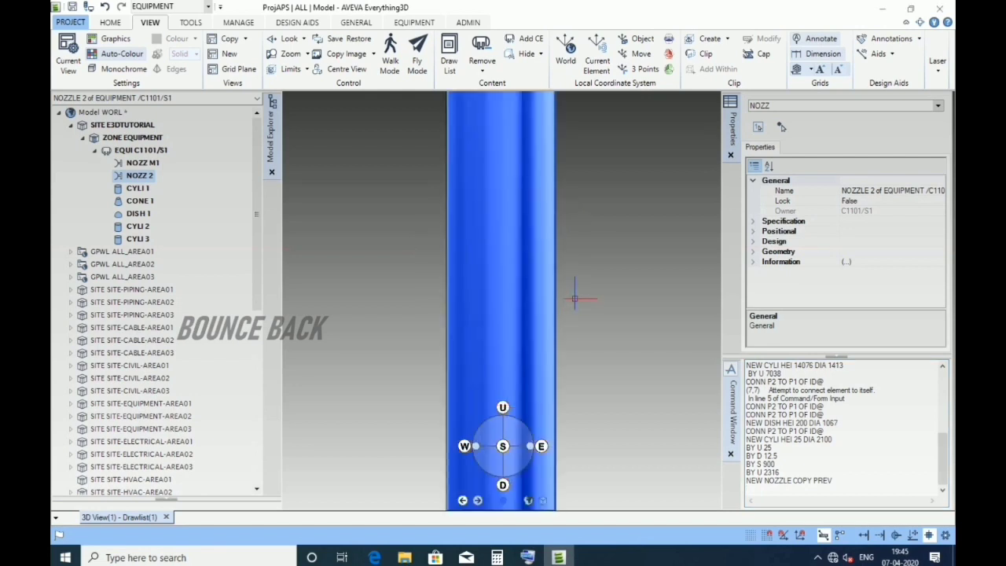
{"action": "scroll", "coordinate": [578, 279], "scroll_direction": "down", "scroll_amount": 3}
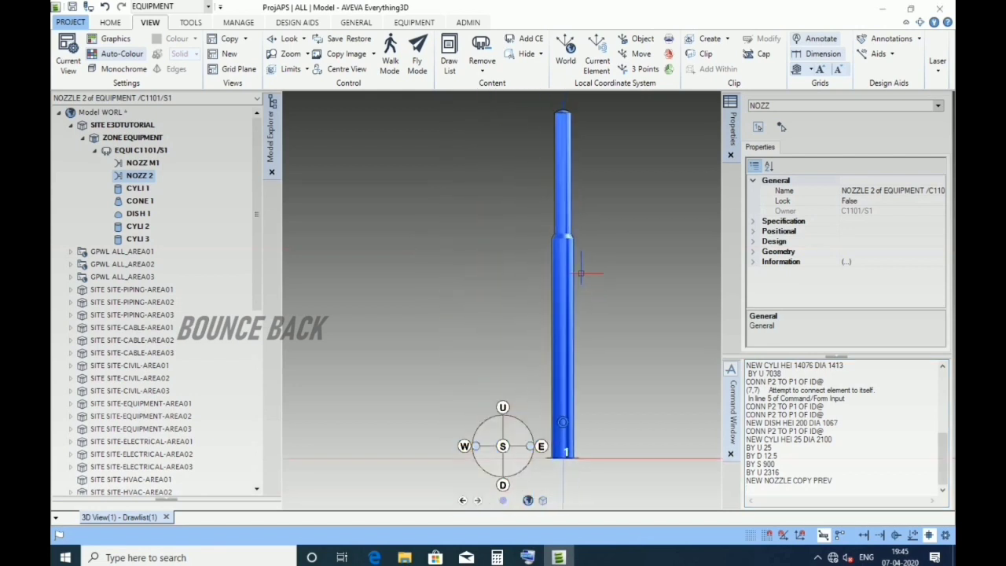
{"action": "scroll", "coordinate": [561, 469], "scroll_direction": "up", "scroll_amount": 3}
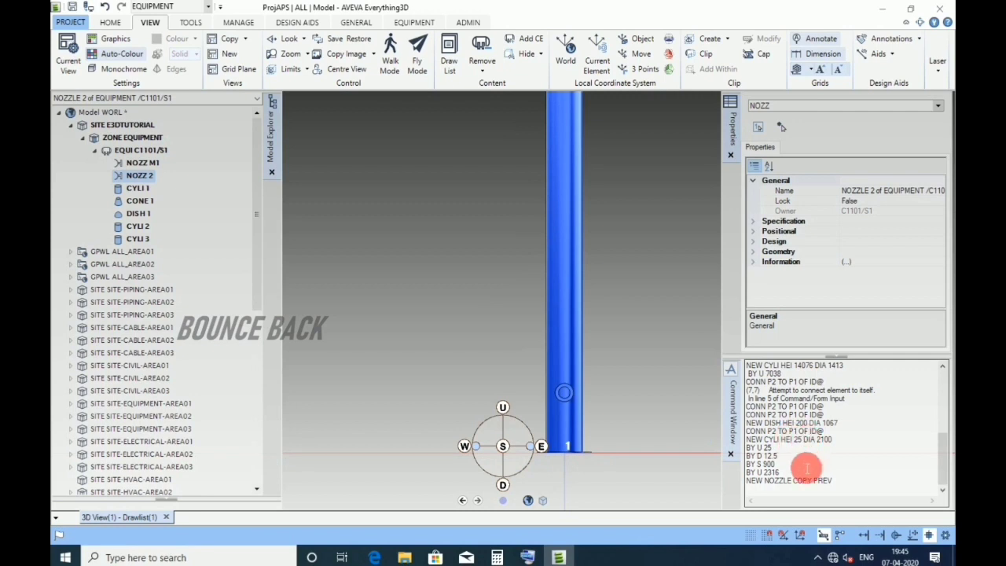
{"action": "left_click", "coordinate": [797, 495]}
{"action": "type", "text": "BY U 13"}
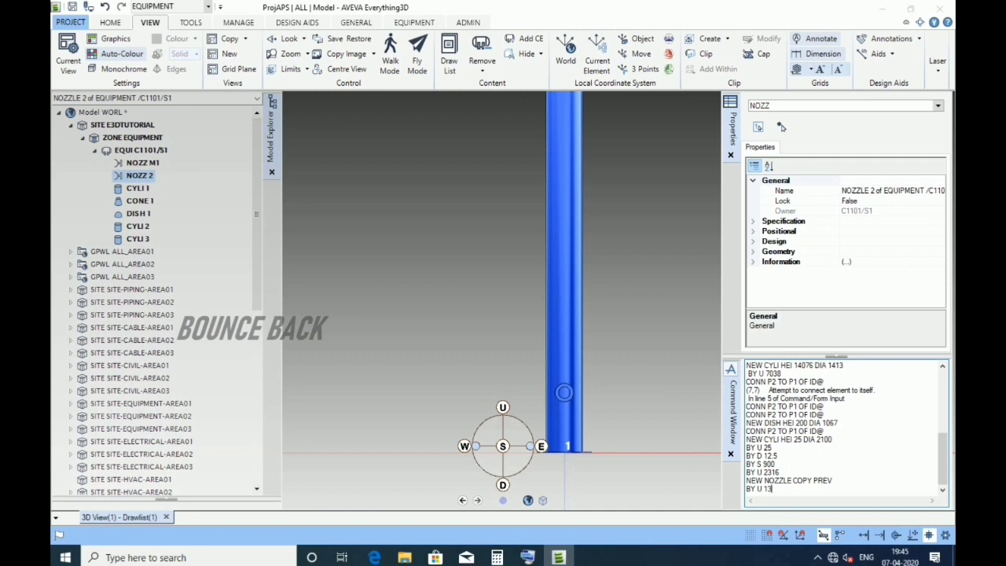
{"action": "type", "text": "441"}
{"action": "key", "text": "Return"}
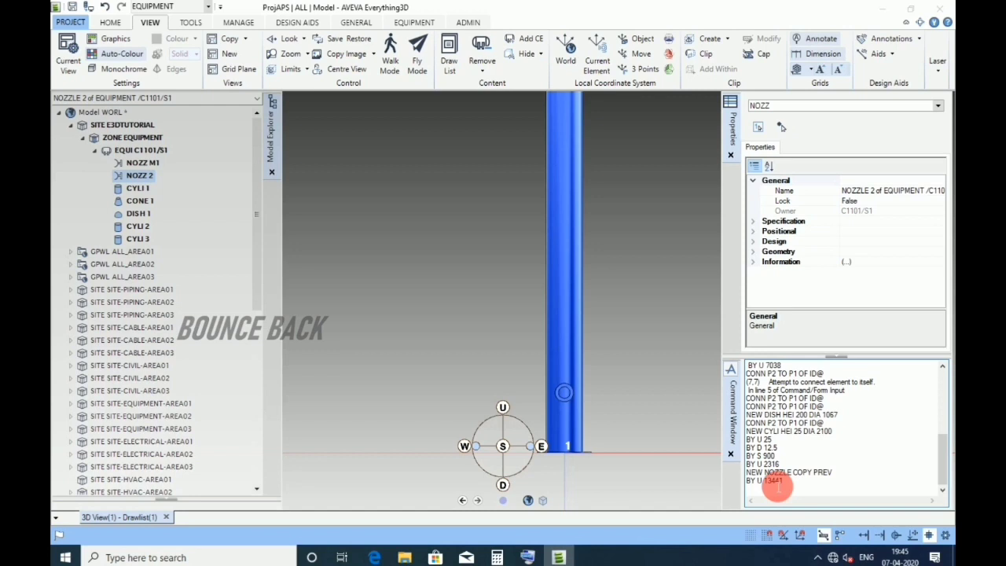
{"action": "scroll", "coordinate": [622, 363], "scroll_direction": "down", "scroll_amount": 2}
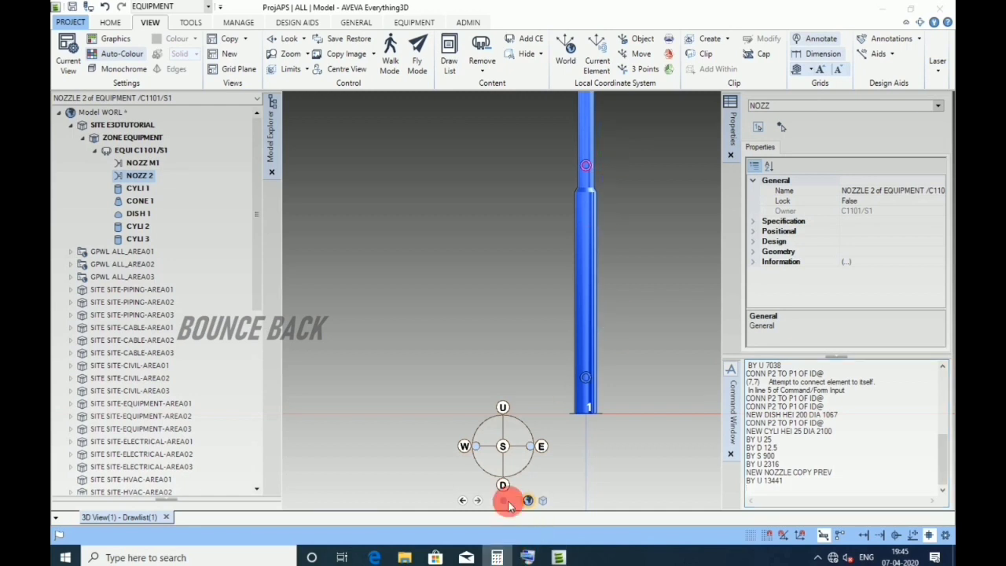
Clear Windows Calculator, enter 13,441, then minimize it to return to the model
{"action": "key", "text": "alt+Tab"}
{"action": "left_click", "coordinate": [170, 313]}
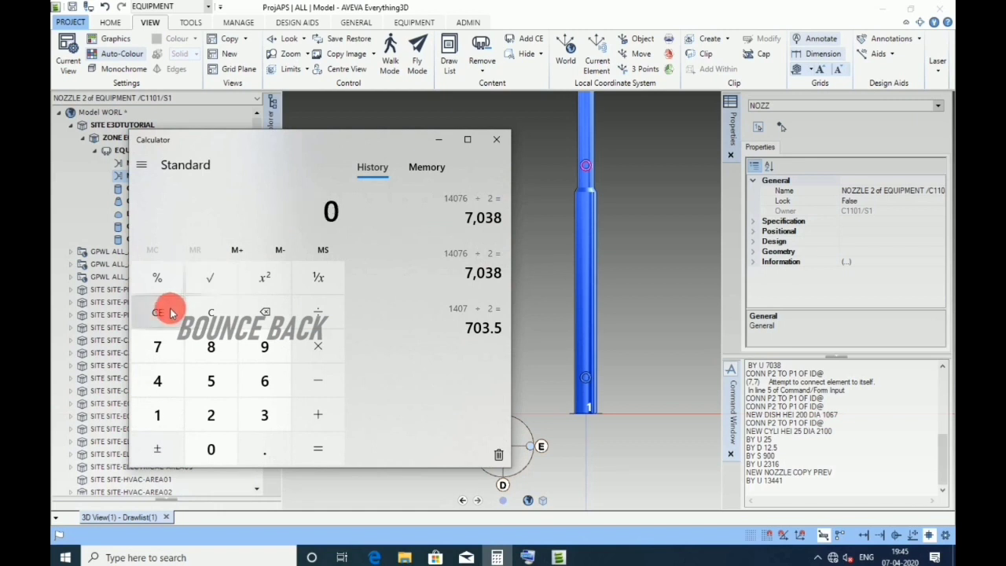
{"action": "type", "text": "133"}
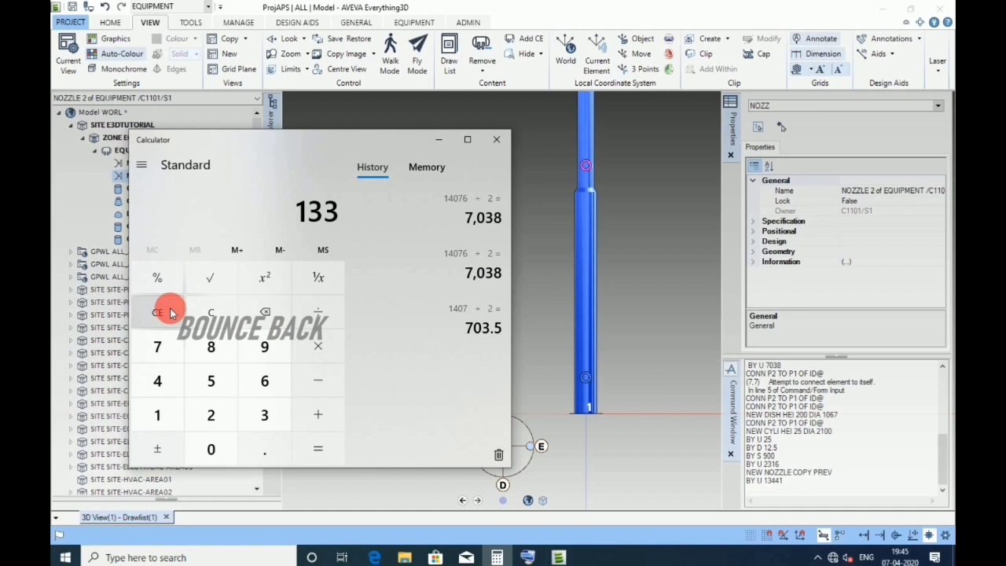
{"action": "key", "text": "BackSpace"}
{"action": "type", "text": "441"}
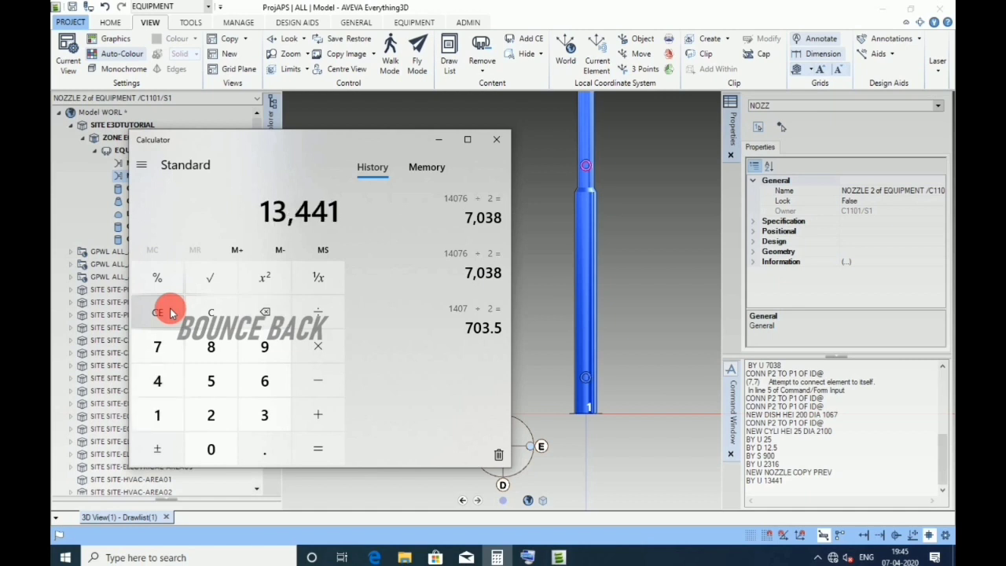
{"action": "left_click", "coordinate": [438, 142]}
{"action": "left_click", "coordinate": [765, 496]}
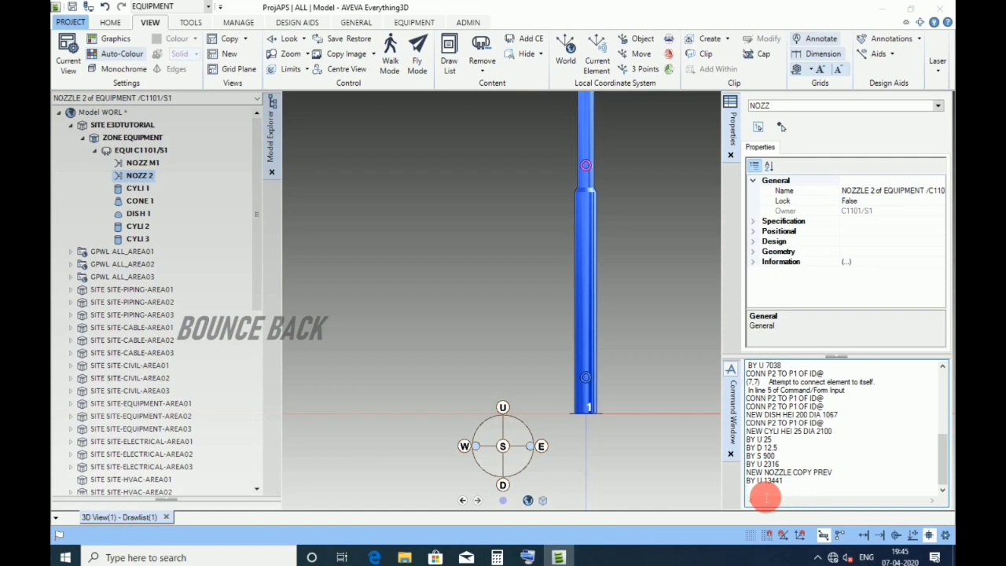
Move NOZZ 2 down 2316 mm with BY D 2316, then view the column from above
{"action": "type", "text": "BY D 2316"}
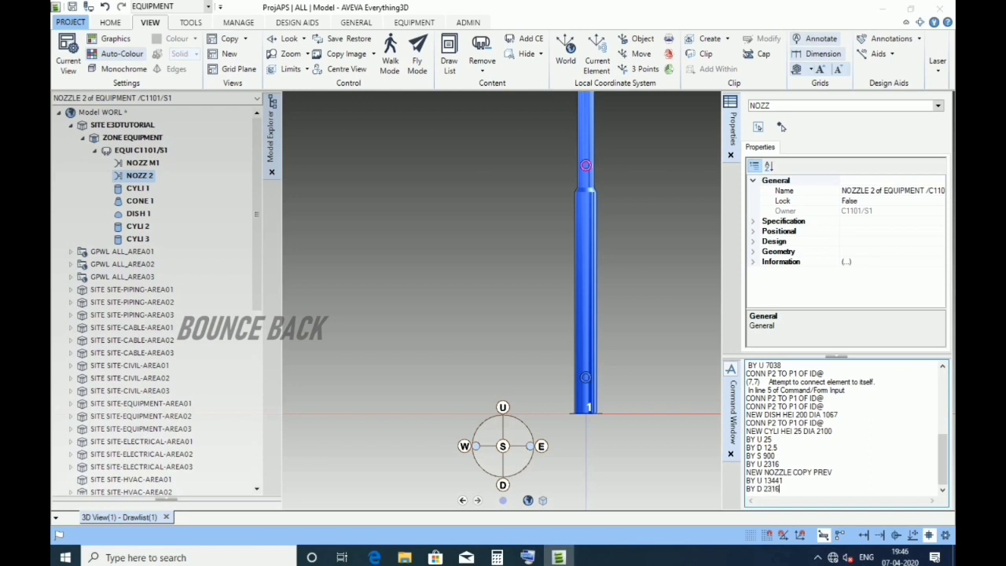
{"action": "key", "text": "Return"}
{"action": "left_click", "coordinate": [765, 497]}
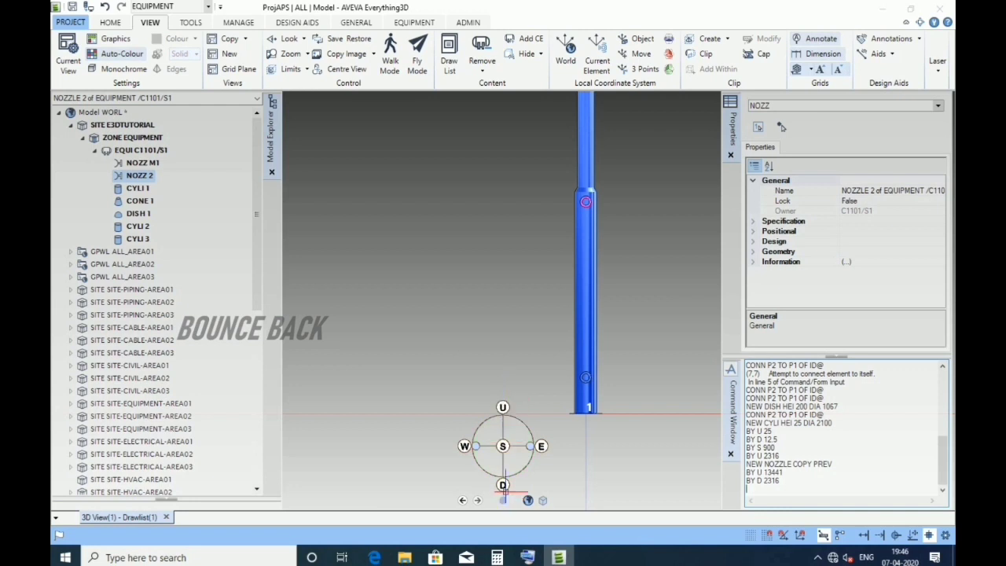
{"action": "left_click", "coordinate": [502, 484]}
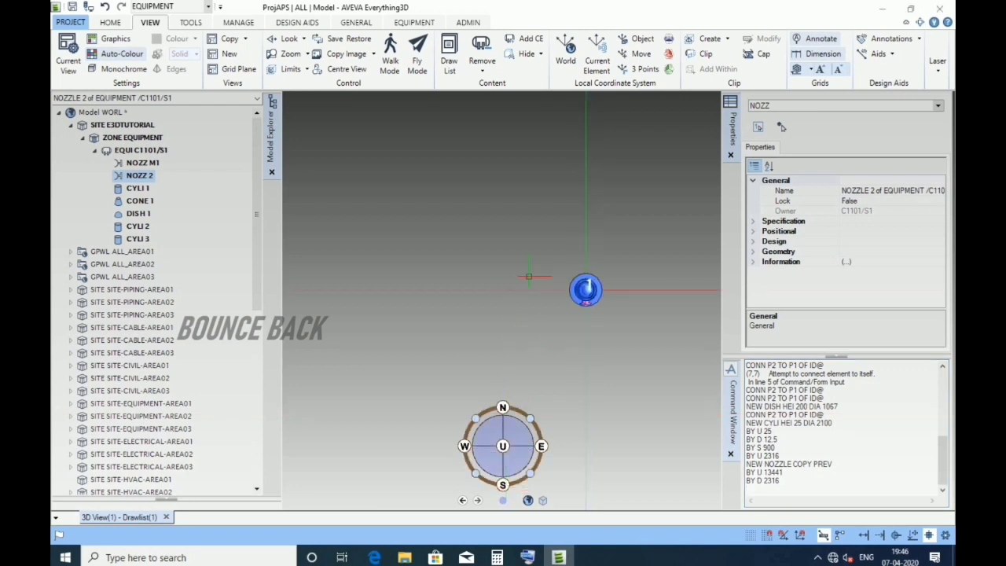
{"action": "scroll", "coordinate": [585, 315], "scroll_direction": "up", "scroll_amount": 5}
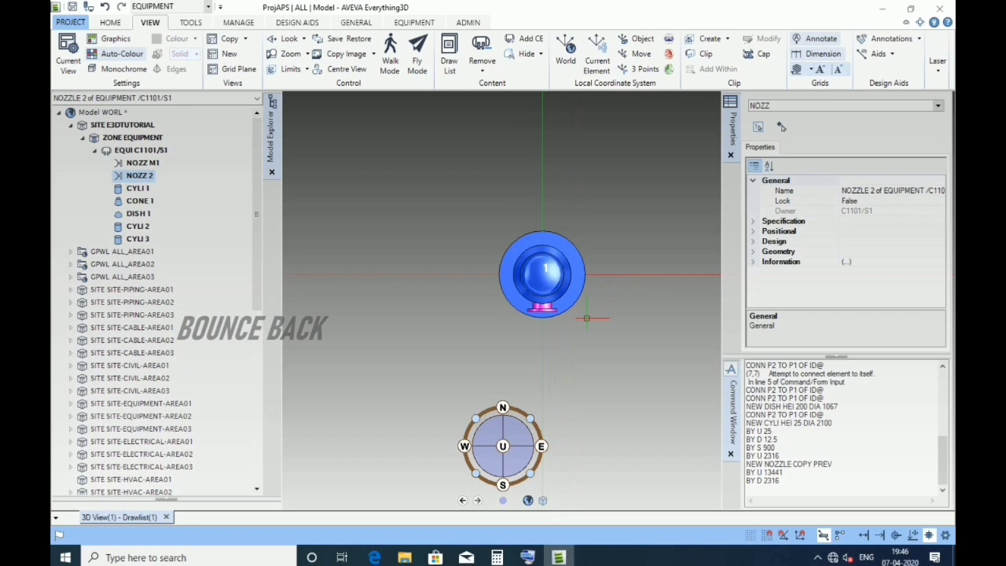
{"action": "scroll", "coordinate": [585, 316], "scroll_direction": "up", "scroll_amount": 2}
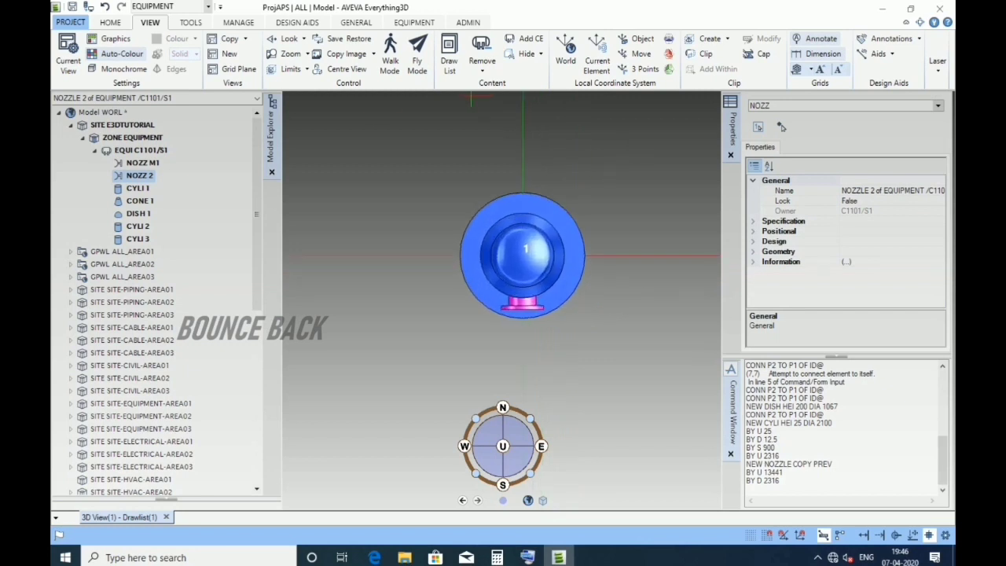
Begin a new nozzle named N with a 100mm bore, selecting its height field
{"action": "left_click", "coordinate": [407, 23]}
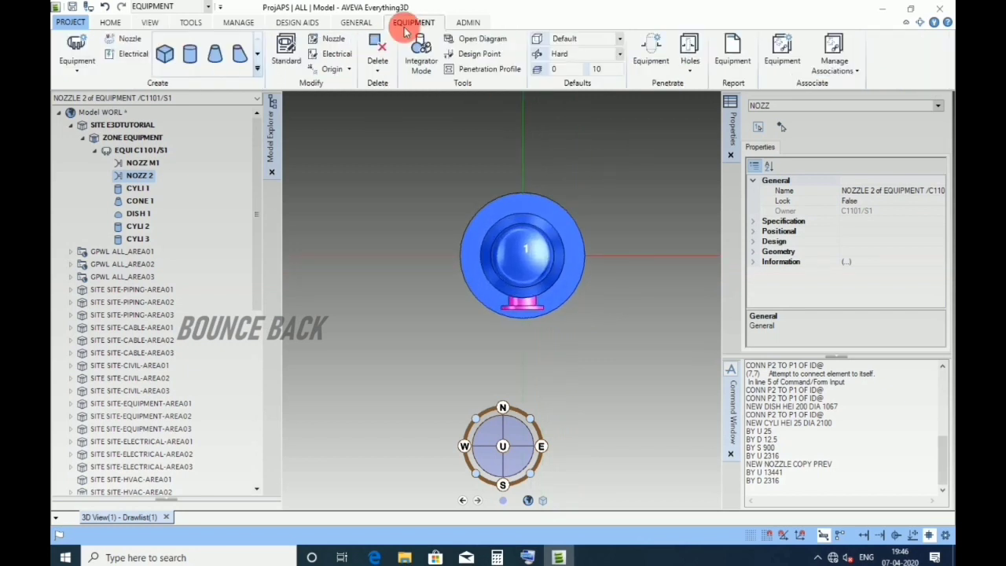
{"action": "left_click", "coordinate": [130, 39]}
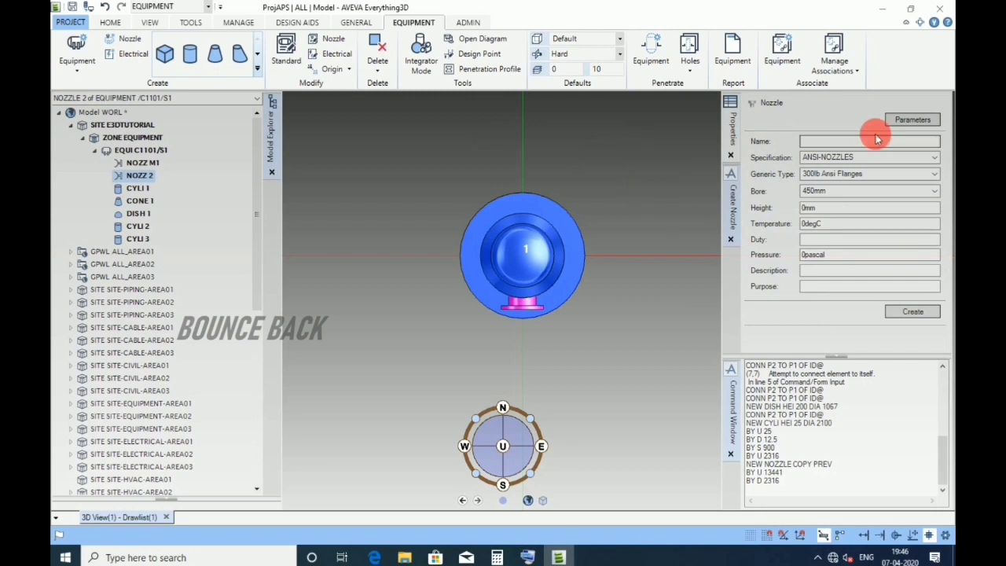
{"action": "left_click", "coordinate": [868, 141]}
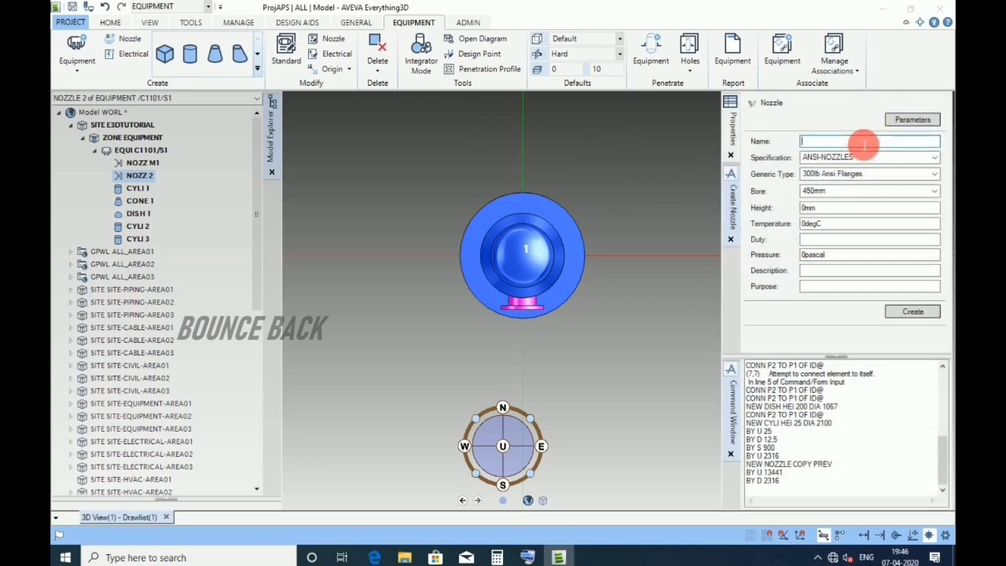
{"action": "type", "text": "N1"}
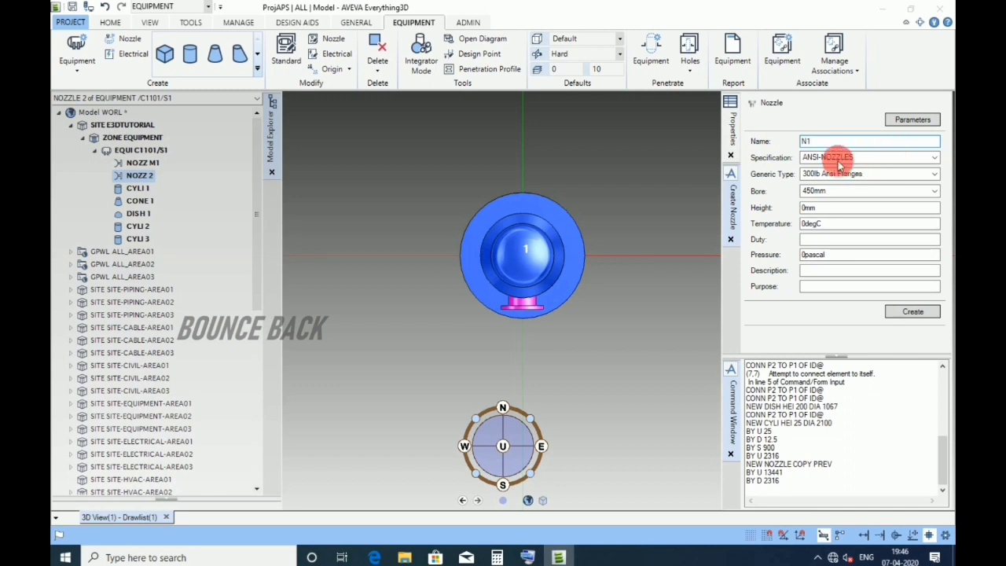
{"action": "left_click", "coordinate": [817, 193]}
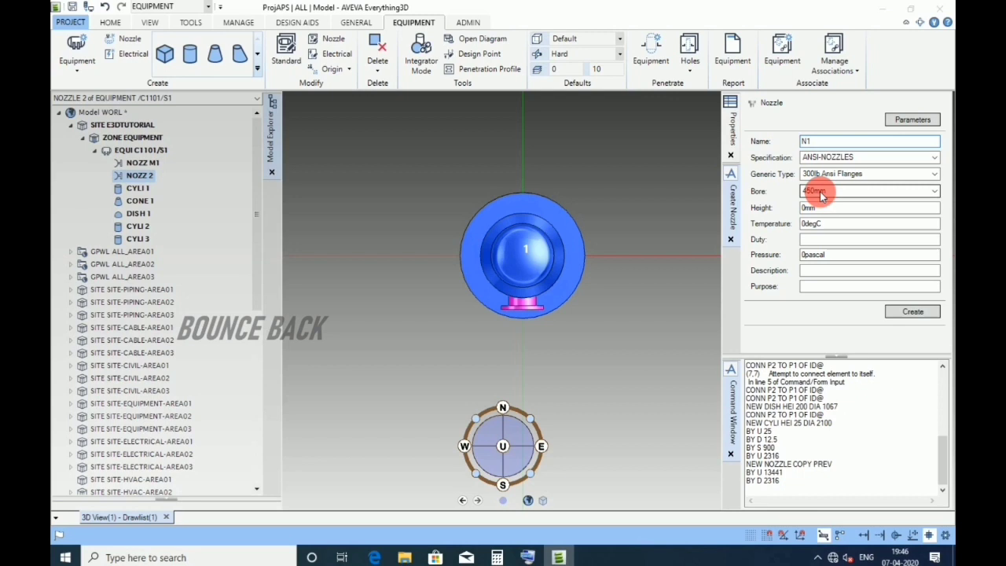
{"action": "left_click", "coordinate": [816, 192]}
{"action": "scroll", "coordinate": [821, 215], "scroll_direction": "up", "scroll_amount": 1}
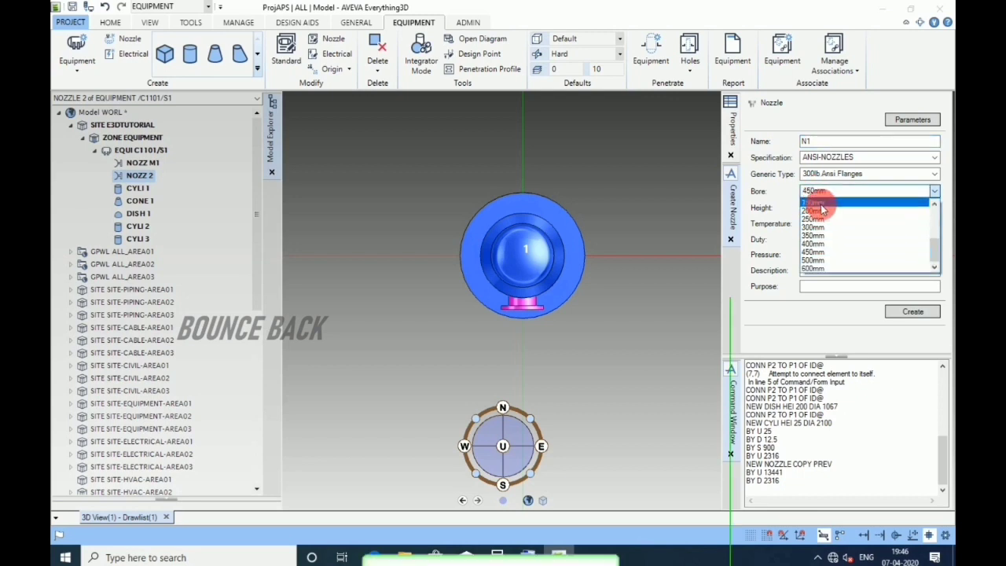
{"action": "left_click", "coordinate": [821, 211]}
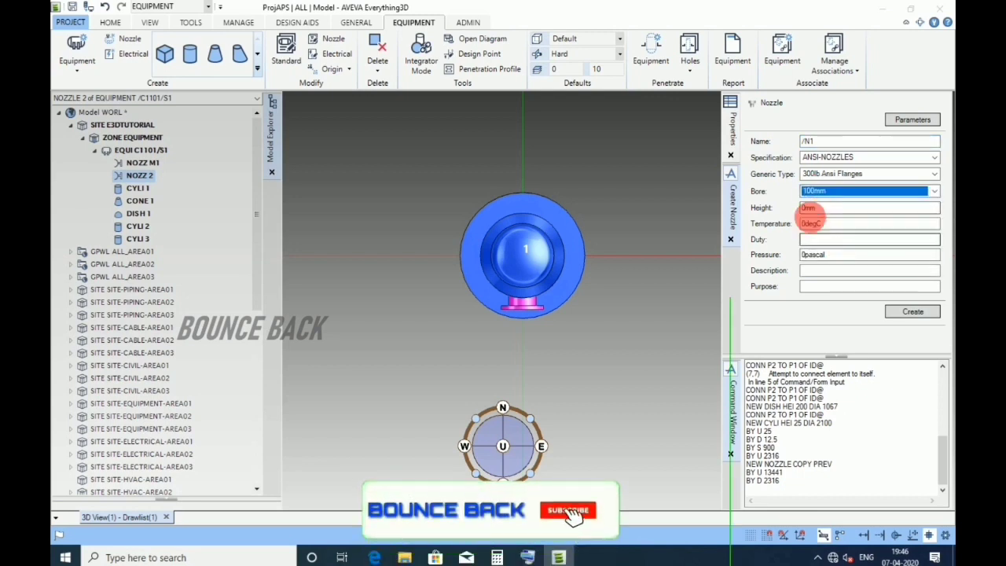
{"action": "left_click", "coordinate": [809, 207]}
Create nozzle N1 with height 838, keeping Origin datum and aligning it north
{"action": "type", "text": "8"}
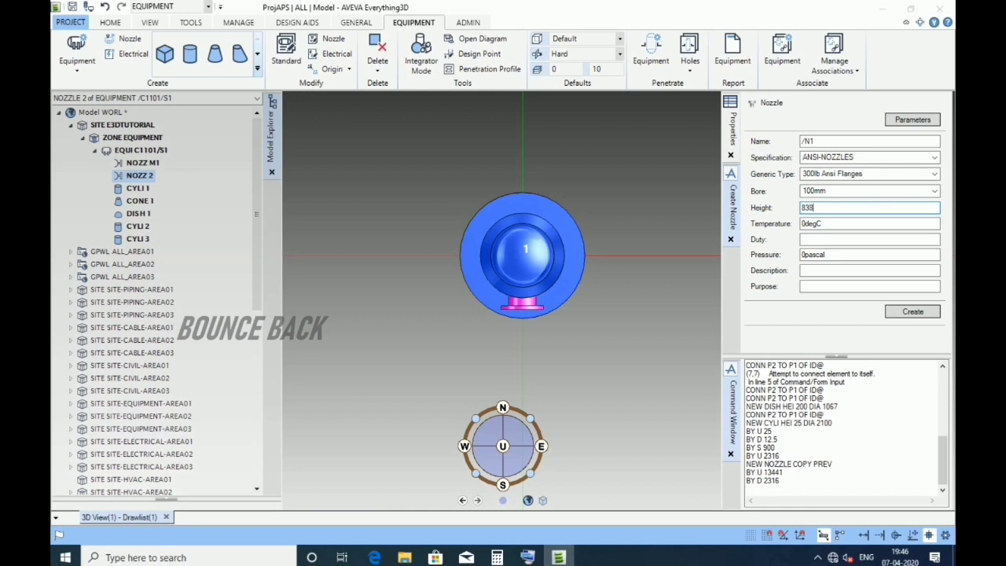
{"action": "type", "text": "38"}
{"action": "left_click", "coordinate": [913, 311]}
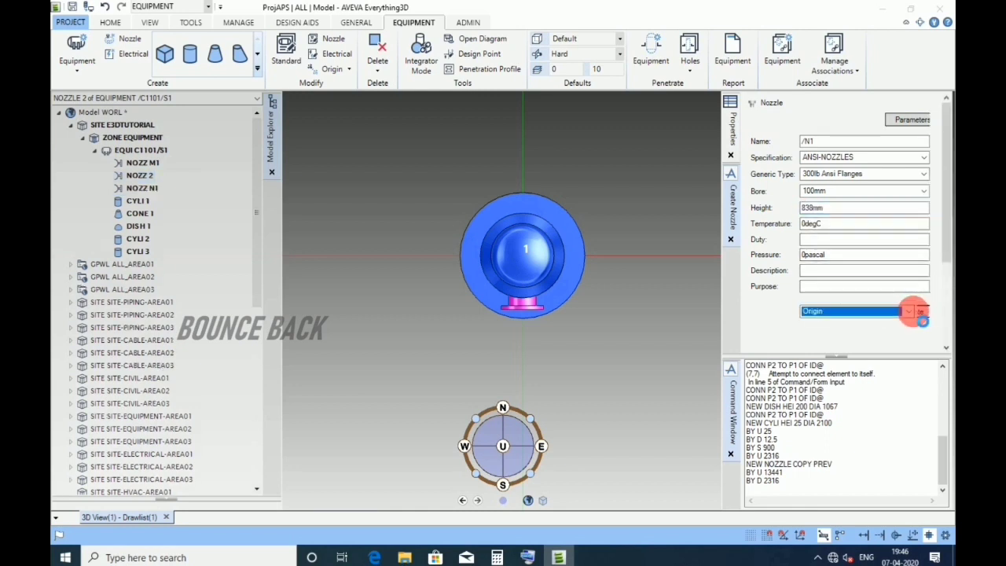
{"action": "left_click", "coordinate": [724, 306]}
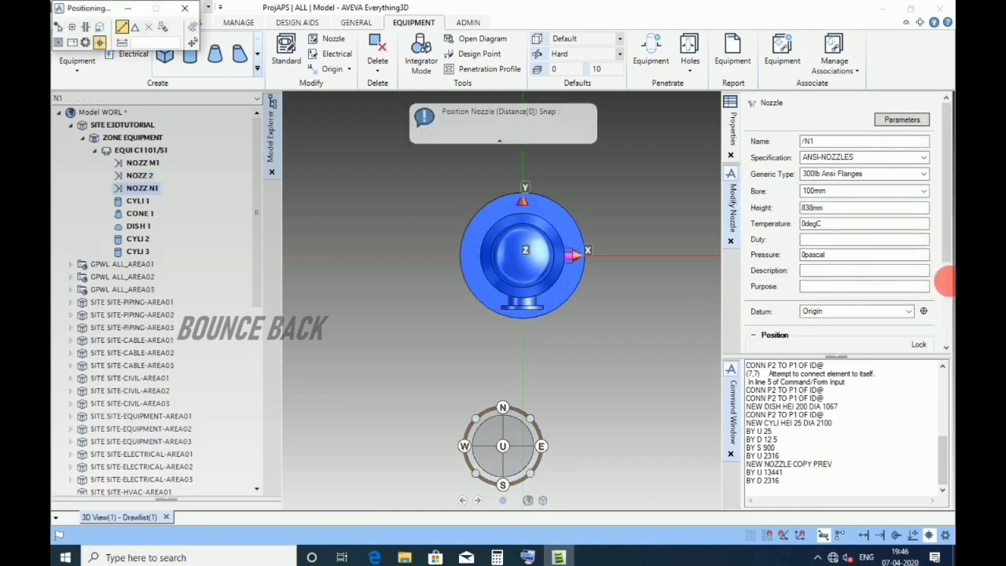
{"action": "scroll", "coordinate": [942, 267], "scroll_direction": "down", "scroll_amount": 3}
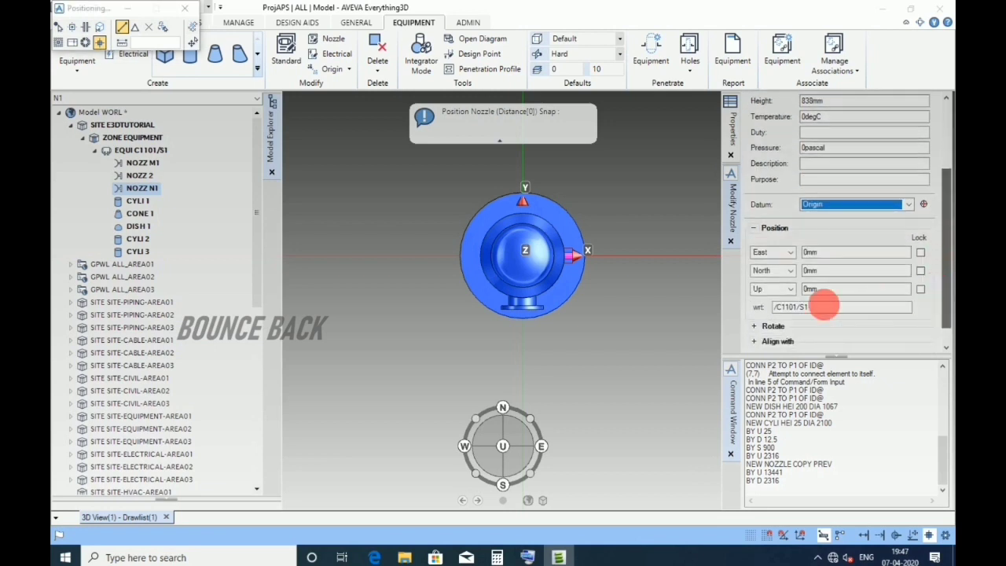
{"action": "scroll", "coordinate": [908, 306], "scroll_direction": "down", "scroll_amount": 1}
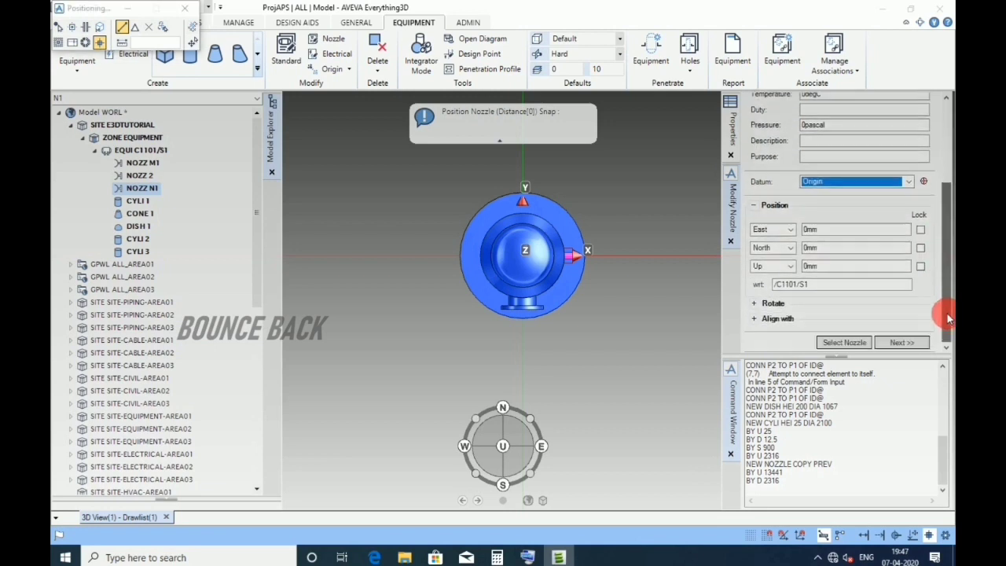
{"action": "left_click", "coordinate": [755, 319]}
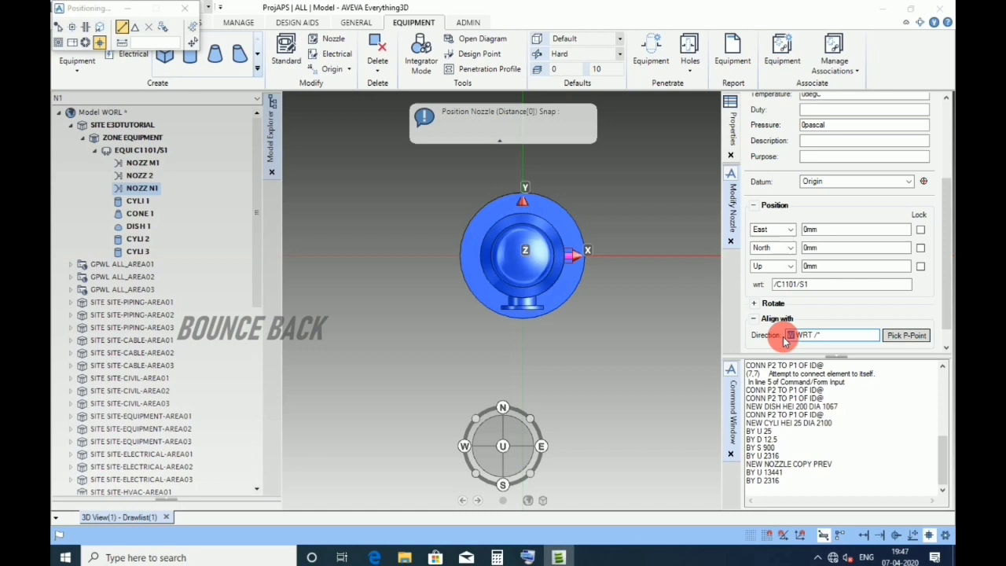
{"action": "type", "text": "N"}
{"action": "key", "text": "Tab"}
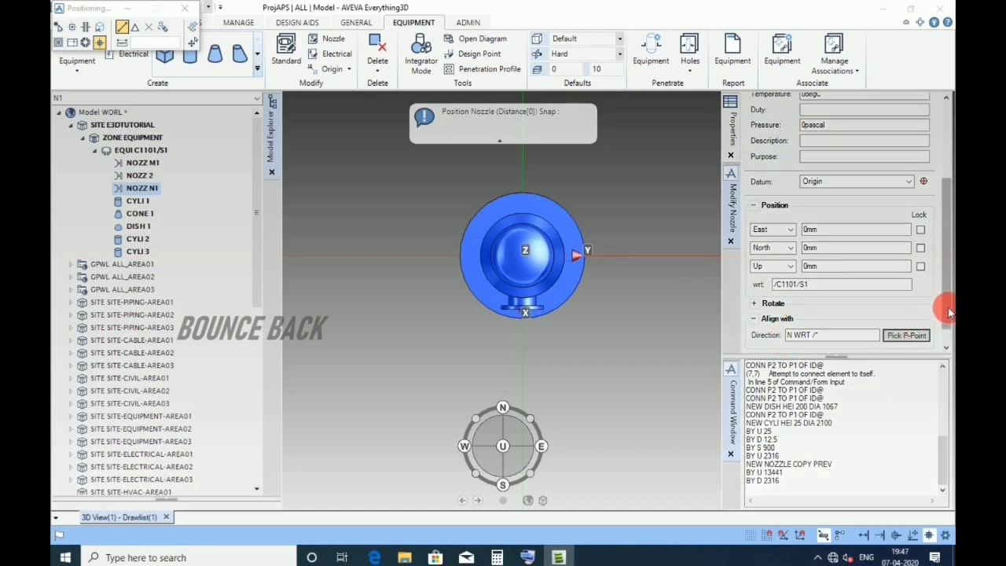
{"action": "scroll", "coordinate": [947, 346], "scroll_direction": "down", "scroll_amount": 1}
{"action": "left_click", "coordinate": [900, 342]}
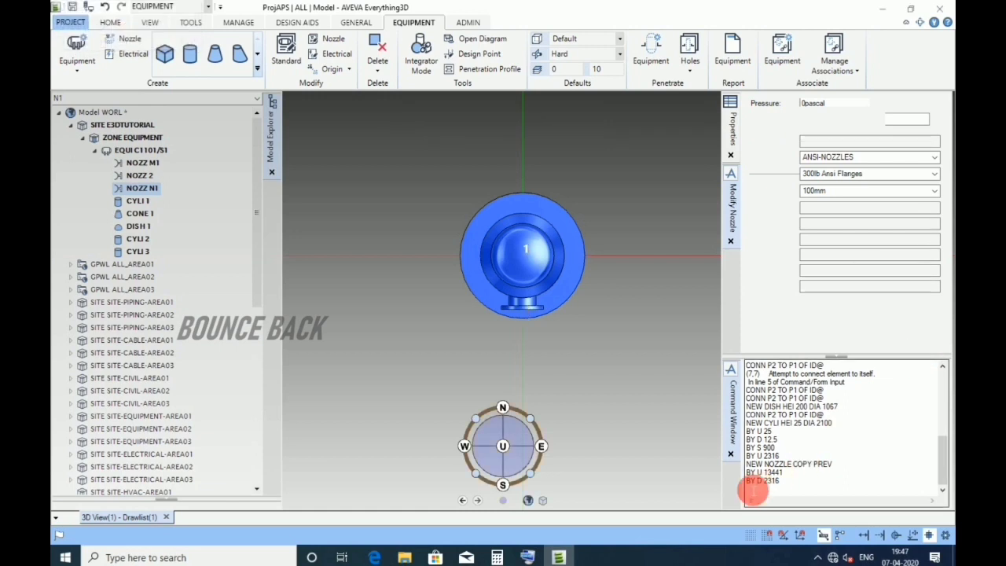
Move nozzle N1 838 mm north with BY N 838
{"action": "left_click", "coordinate": [762, 493]}
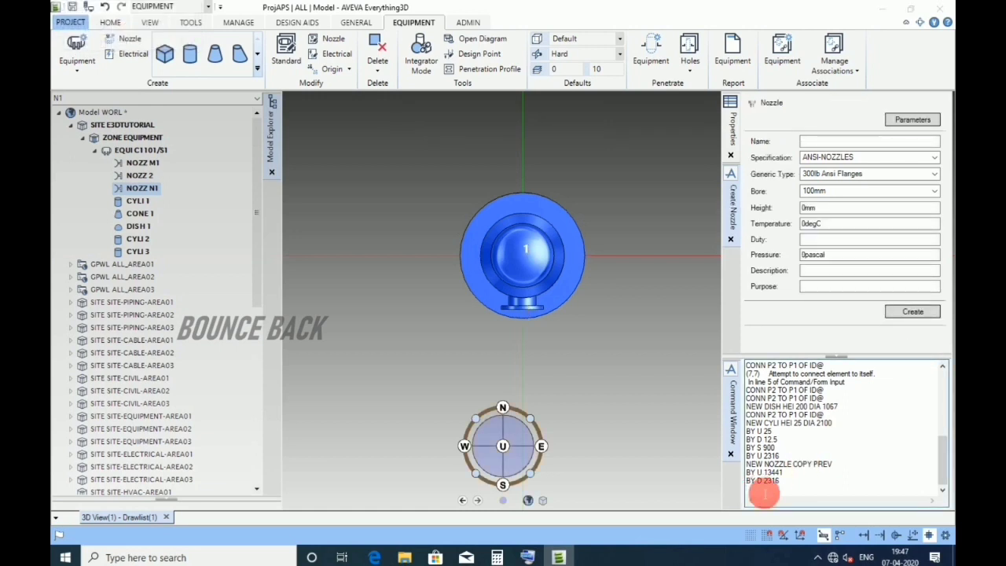
{"action": "type", "text": "BY N"}
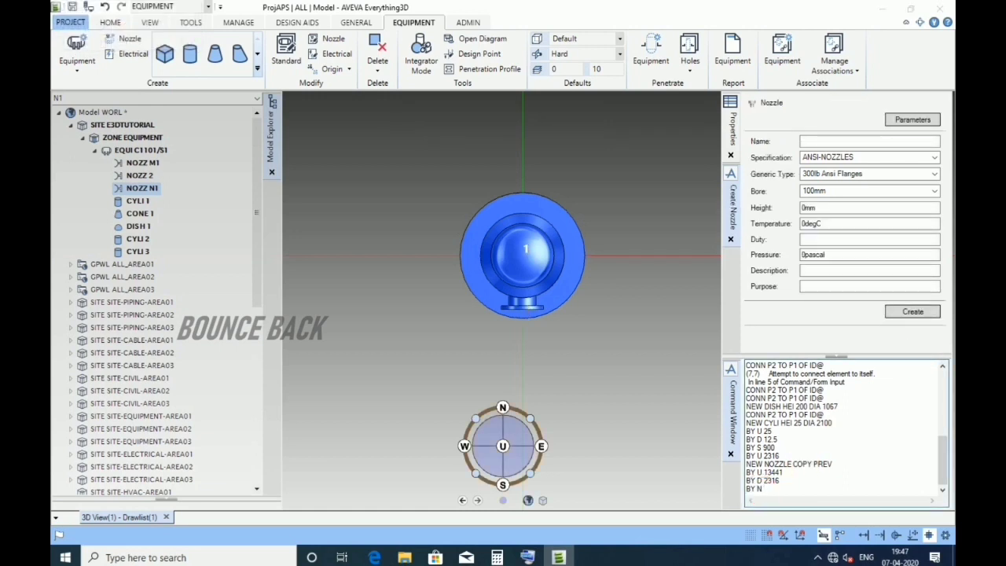
{"action": "type", "text": " 838"}
{"action": "key", "text": "Return"}
{"action": "left_click", "coordinate": [759, 488]}
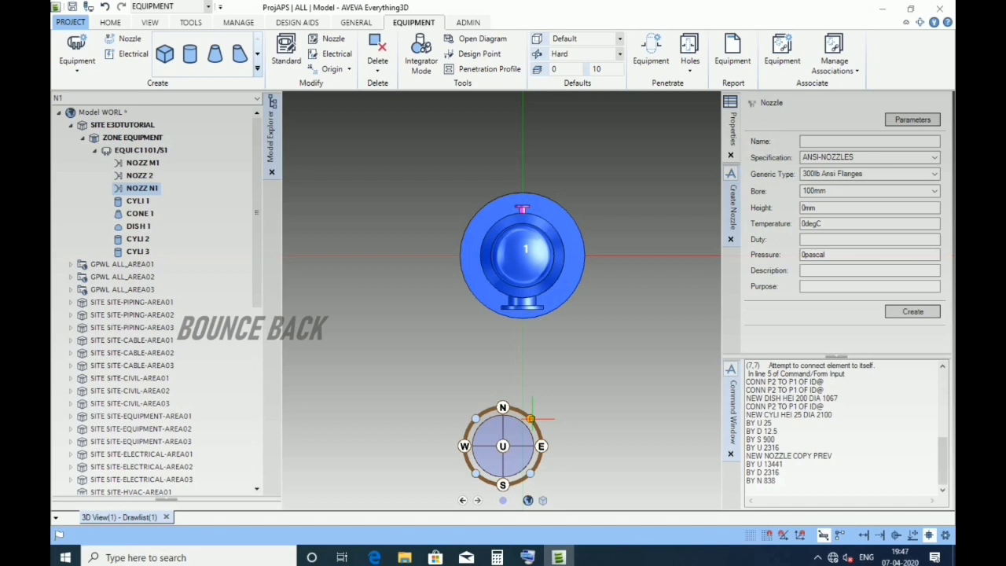
Switch to an isometric view and turn off shading to show the column as wireframe
{"action": "left_click", "coordinate": [530, 418]}
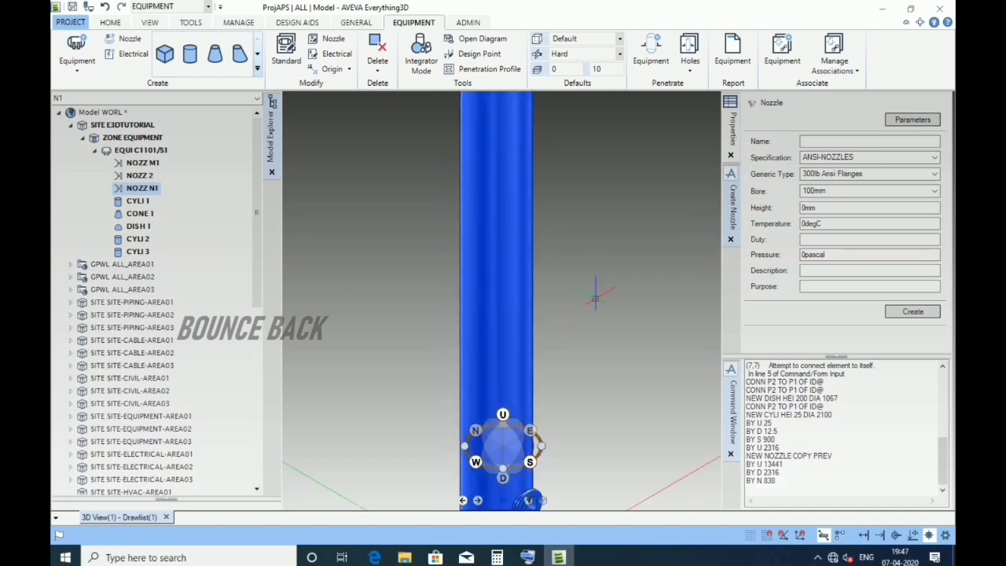
{"action": "scroll", "coordinate": [537, 341], "scroll_direction": "up", "scroll_amount": 5}
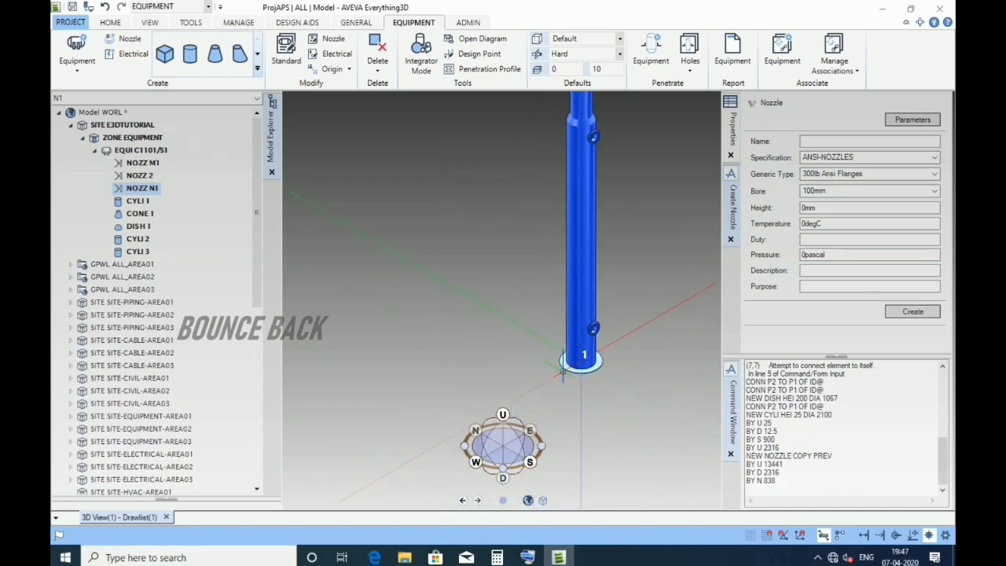
{"action": "left_click", "coordinate": [192, 22]}
{"action": "left_click", "coordinate": [150, 22]}
{"action": "left_click", "coordinate": [68, 59]}
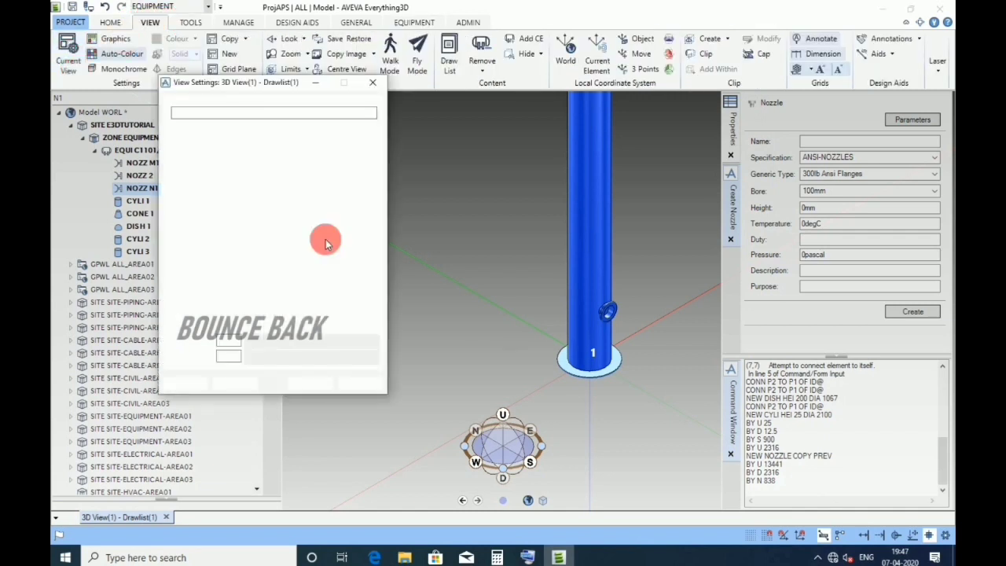
{"action": "left_click", "coordinate": [174, 205]}
{"action": "left_click", "coordinate": [314, 382]}
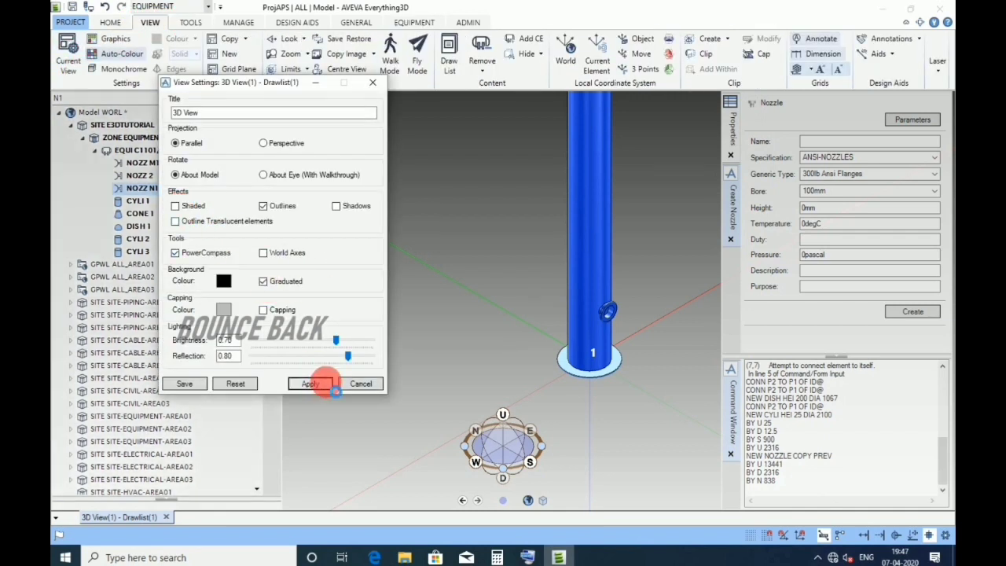
{"action": "left_click", "coordinate": [361, 383]}
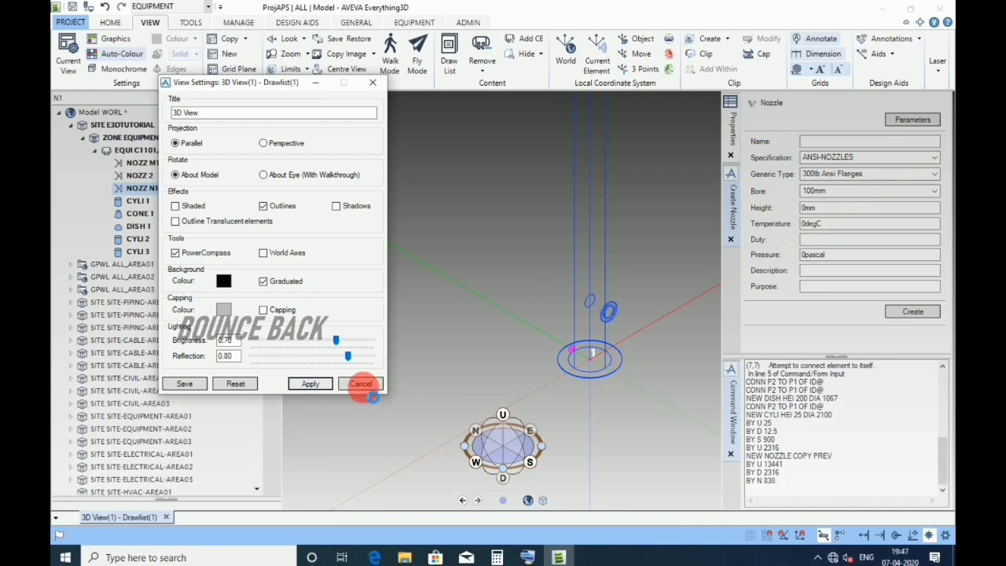
{"action": "left_click", "coordinate": [362, 384]}
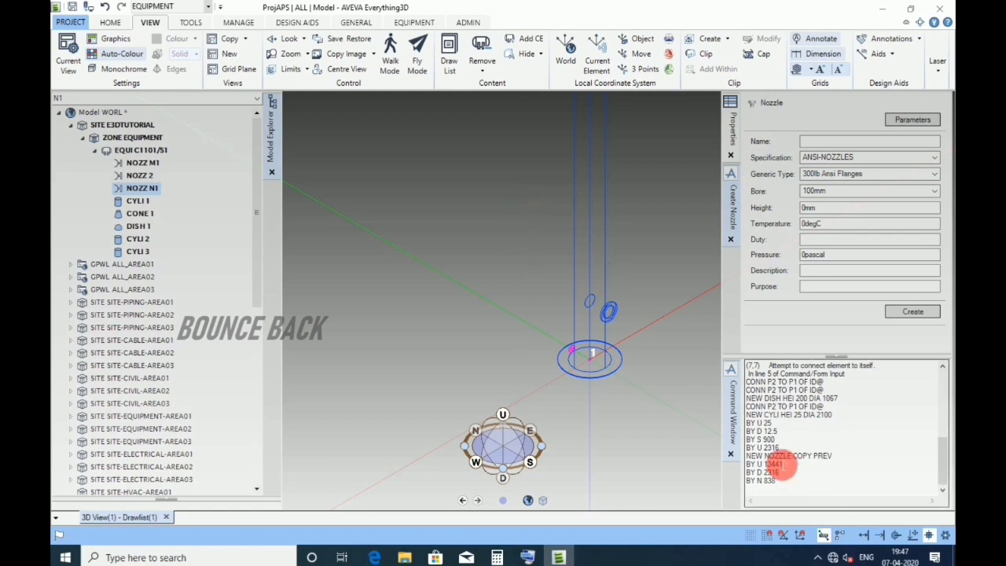
Raise the nozzle a further 970 mm with BY U 970
{"action": "left_click", "coordinate": [773, 491]}
{"action": "type", "text": "BY U 970"}
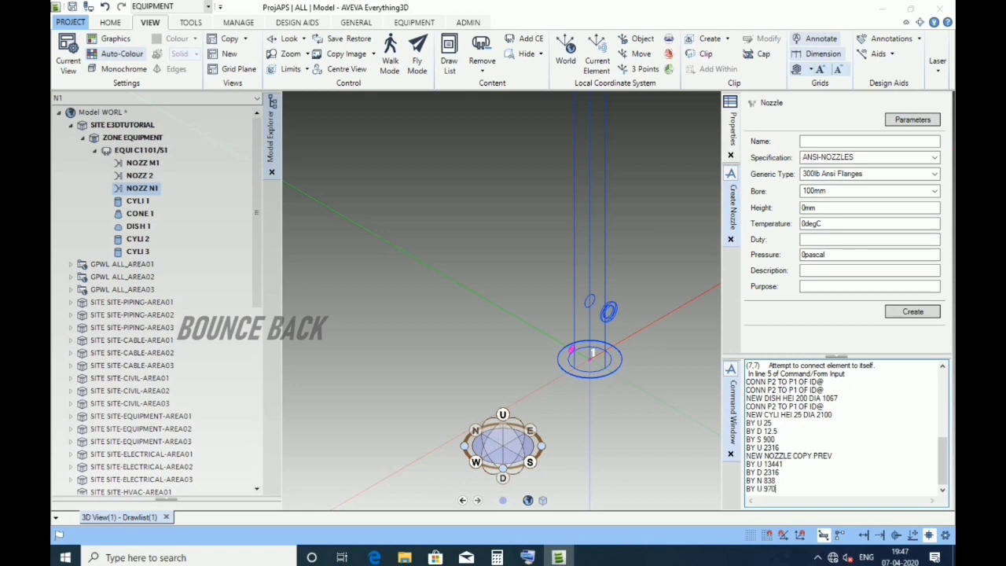
{"action": "key", "text": "Return"}
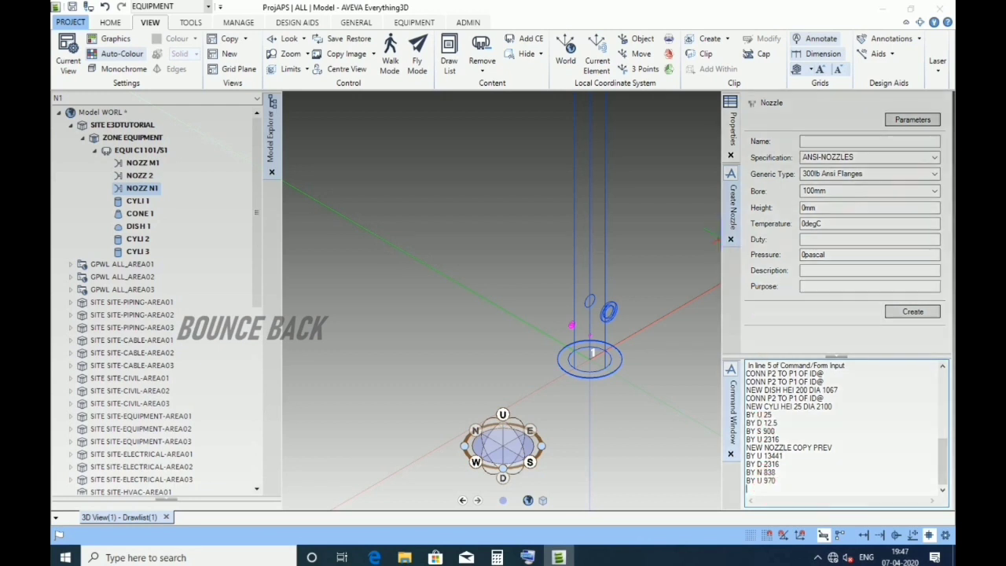
Create nozzle N2 with a 250mm bore and 838mm height
{"action": "left_click", "coordinate": [857, 142]}
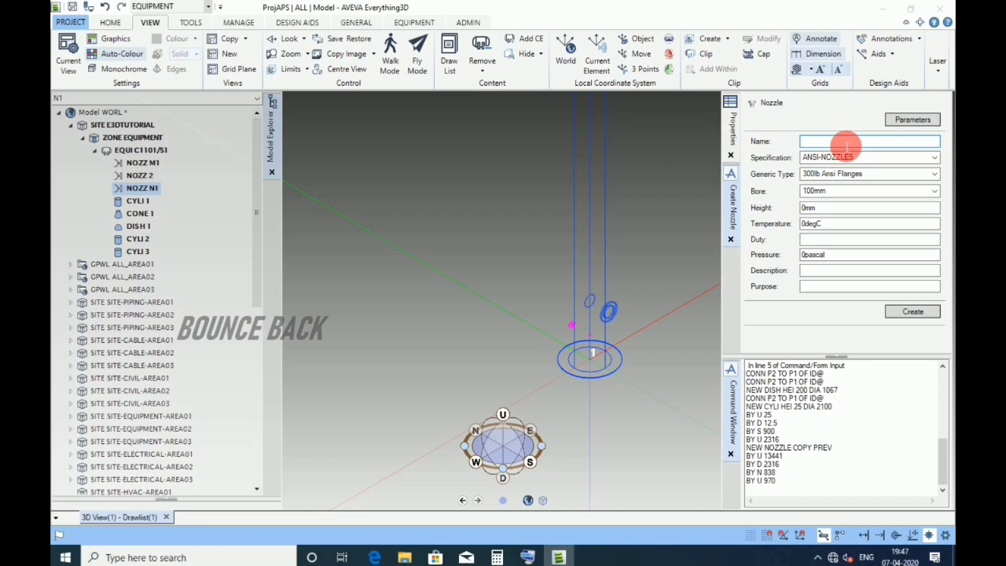
{"action": "type", "text": "N2"}
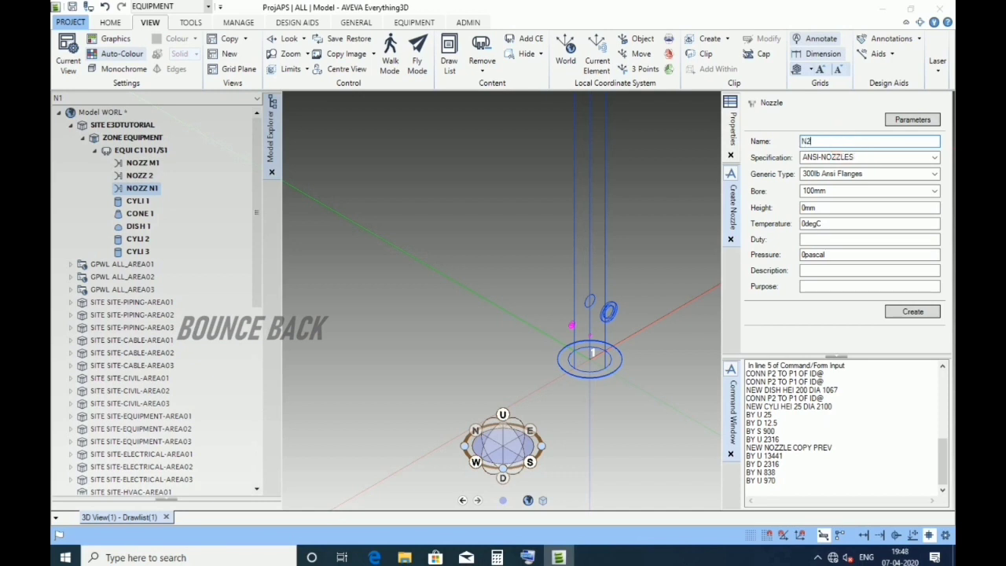
{"action": "left_click", "coordinate": [832, 191]}
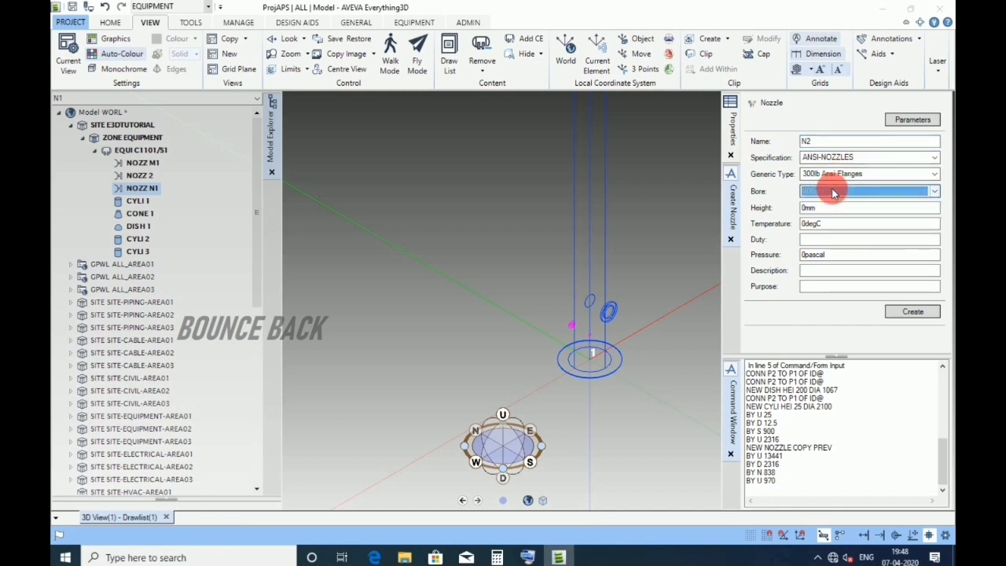
{"action": "left_click", "coordinate": [815, 234]}
{"action": "left_click", "coordinate": [829, 210]}
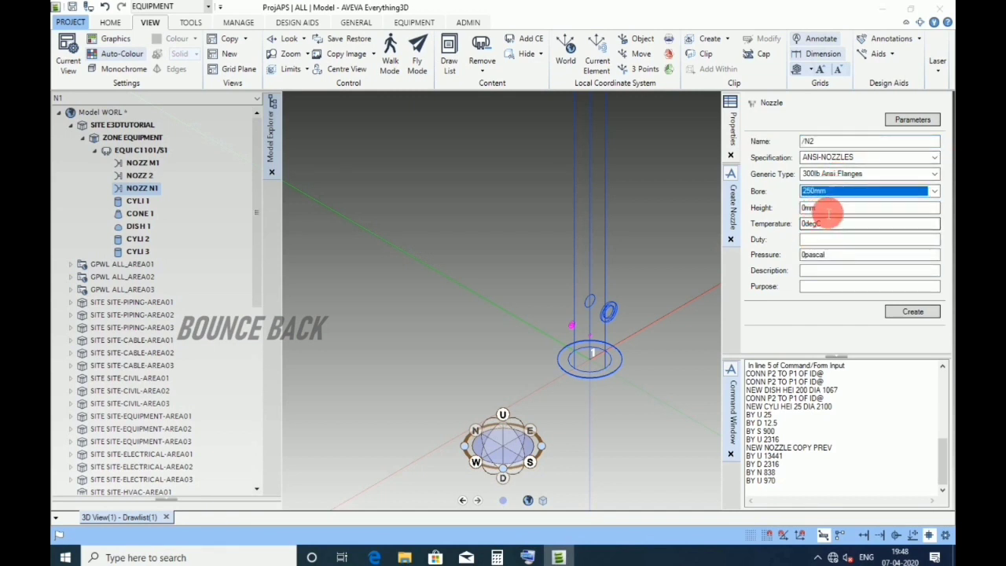
{"action": "double_click", "coordinate": [829, 211]}
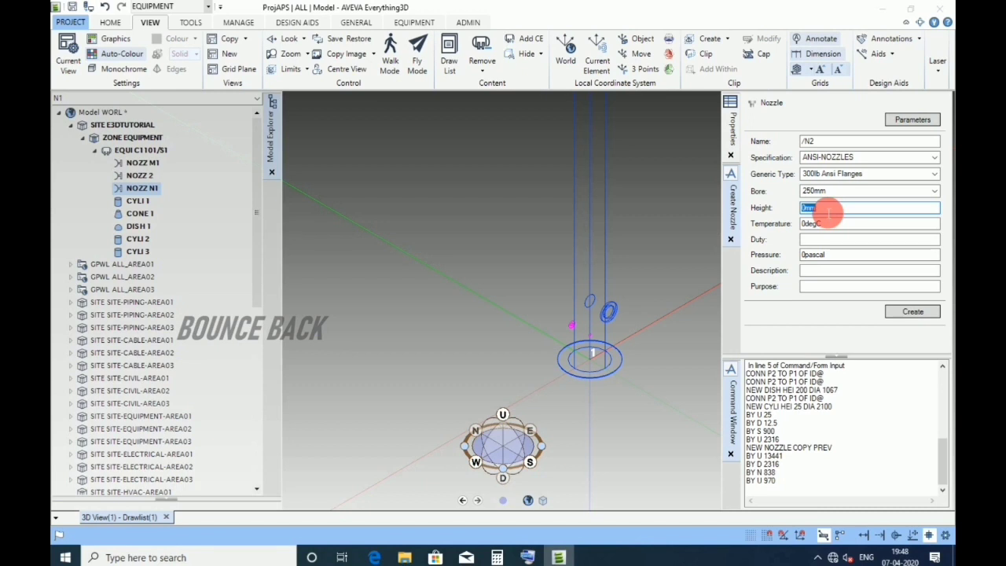
{"action": "type", "text": "838"}
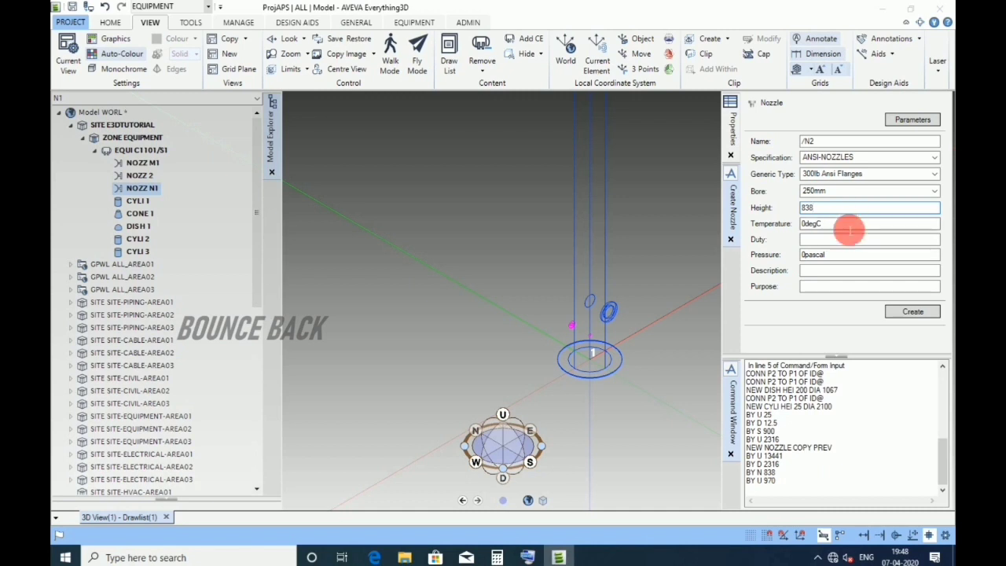
{"action": "left_click", "coordinate": [908, 314]}
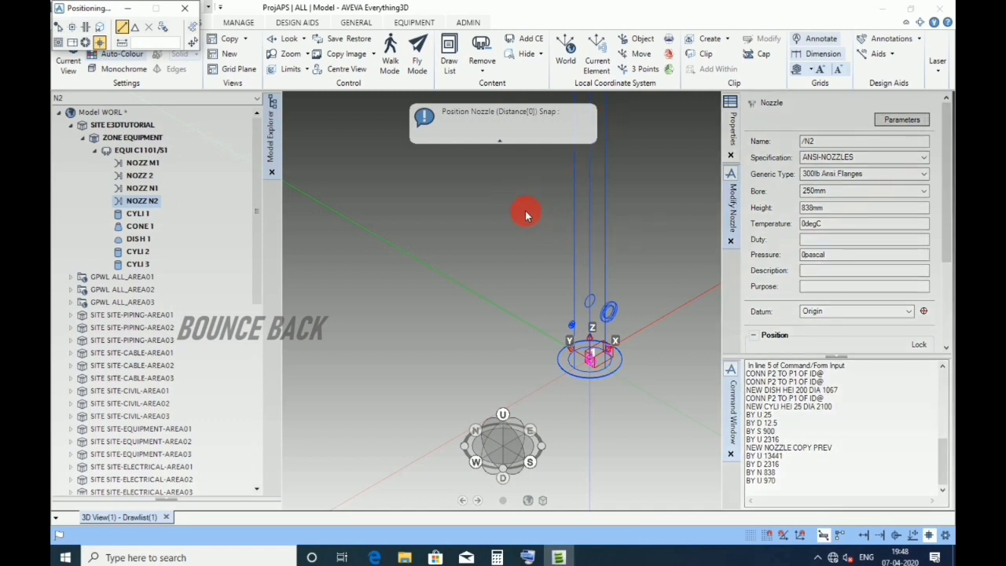
Switch the 3D view to Look > Plan > North, looking down on the column
{"action": "right_click", "coordinate": [525, 212]}
{"action": "mouse_move", "coordinate": [629, 252]}
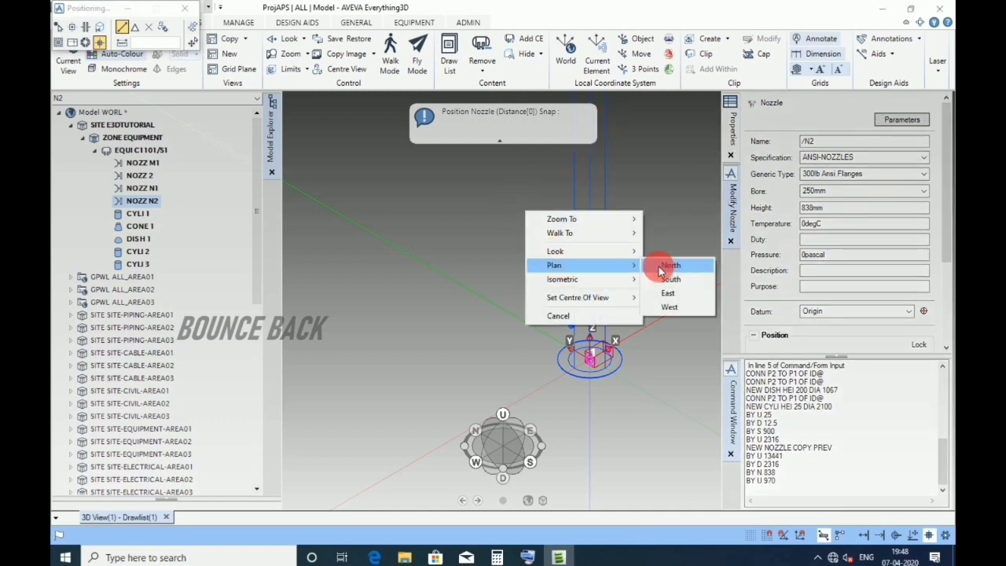
{"action": "left_click", "coordinate": [658, 267]}
{"action": "scroll", "coordinate": [681, 290], "scroll_direction": "up", "scroll_amount": 5}
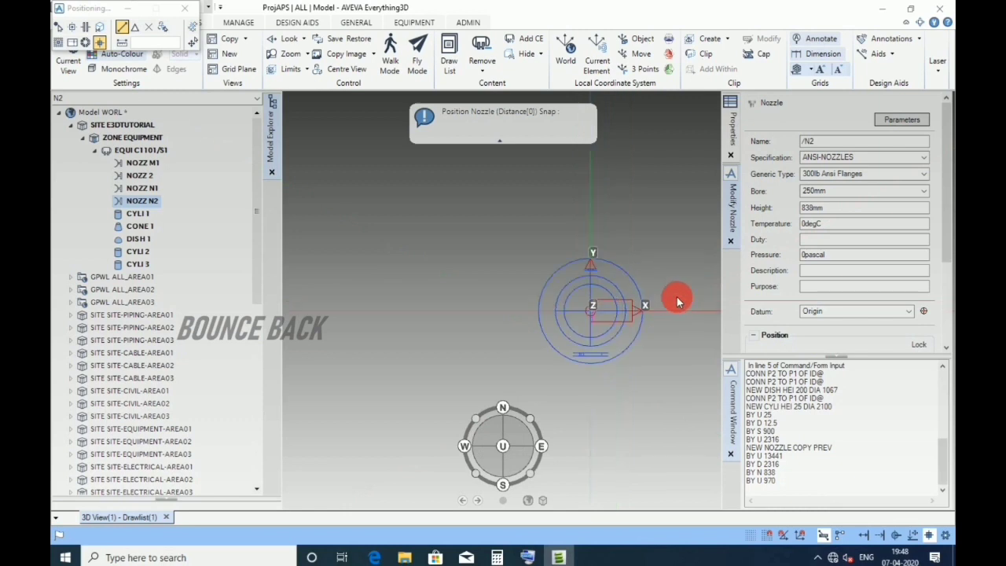
{"action": "scroll", "coordinate": [568, 370], "scroll_direction": "down", "scroll_amount": 2}
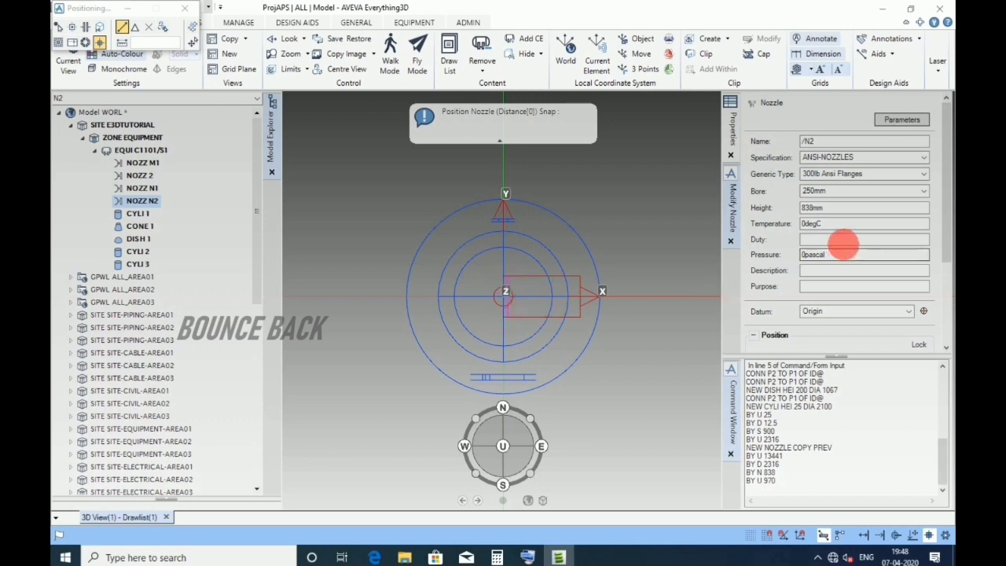
{"action": "left_click_drag", "start_coordinate": [947, 255], "coordinate": [943, 306]}
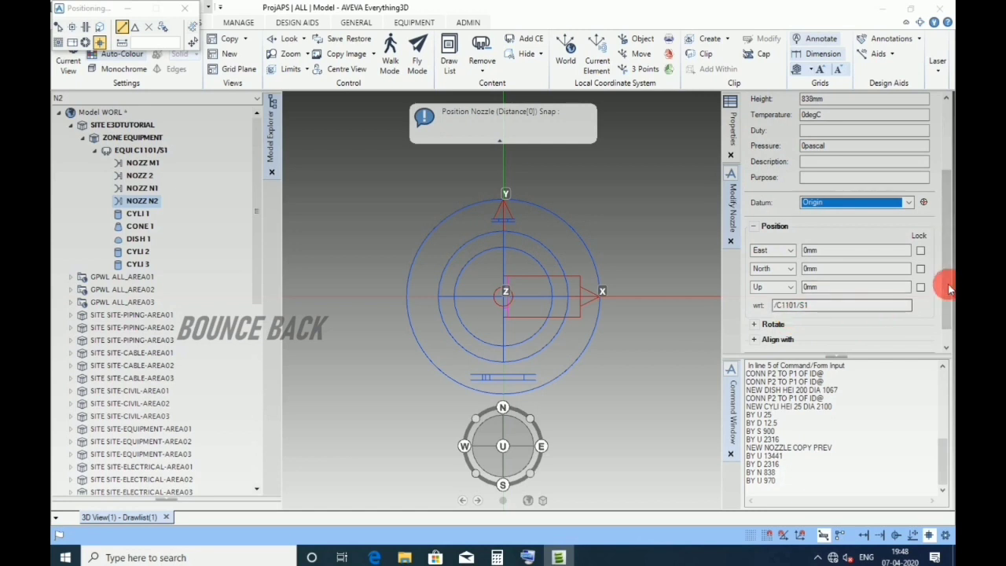
{"action": "scroll", "coordinate": [943, 314], "scroll_direction": "down", "scroll_amount": 1}
Review N2's Align with direction and finish the nozzle with Next >>
{"action": "left_click", "coordinate": [753, 318]}
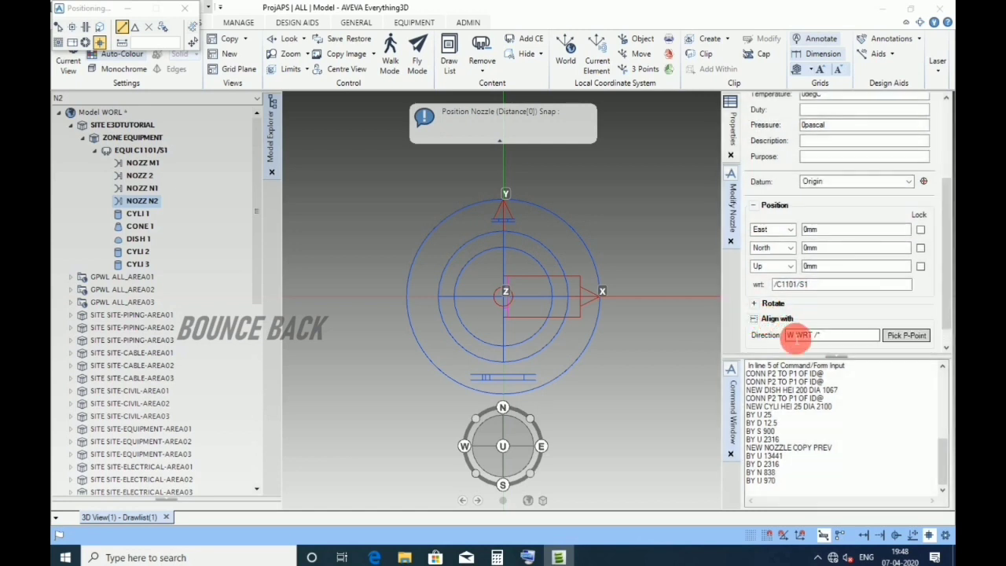
{"action": "double_click", "coordinate": [792, 336]}
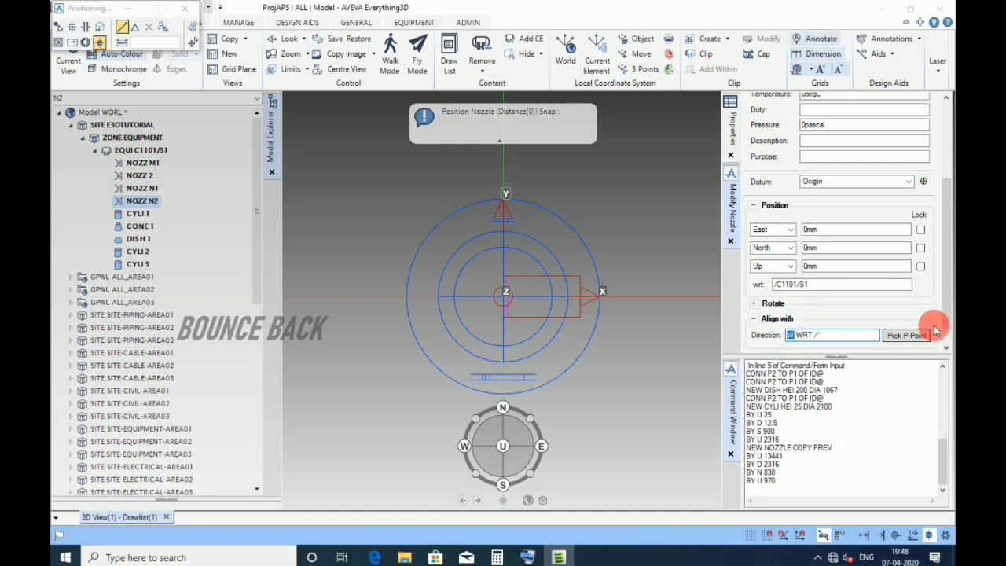
{"action": "scroll", "coordinate": [945, 329], "scroll_direction": "down", "scroll_amount": 1}
{"action": "left_click", "coordinate": [898, 342]}
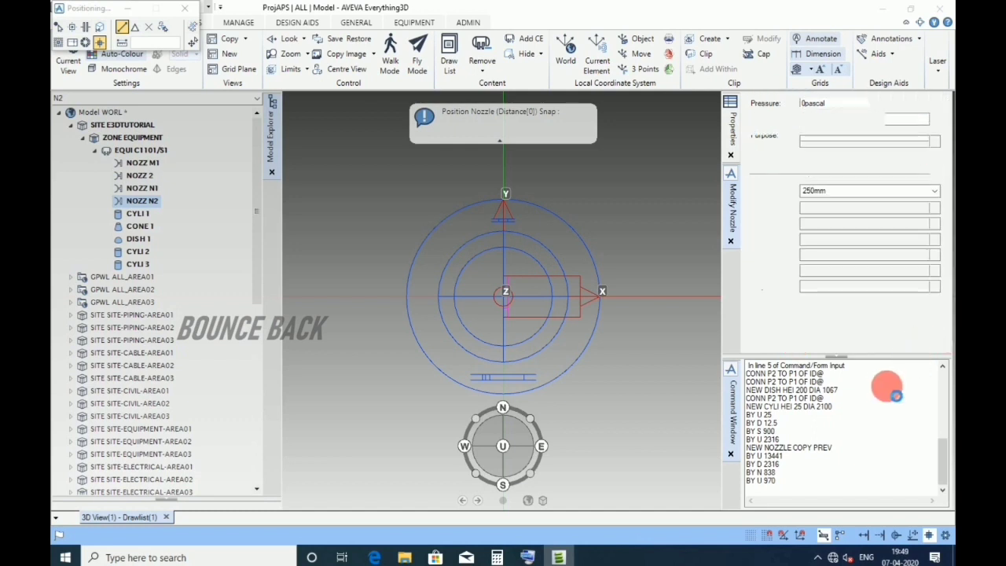
Move N2 838 mm west and 380 mm north using BY W 838 and BY N 380
{"action": "left_click", "coordinate": [766, 492]}
{"action": "type", "text": "BY W 838"}
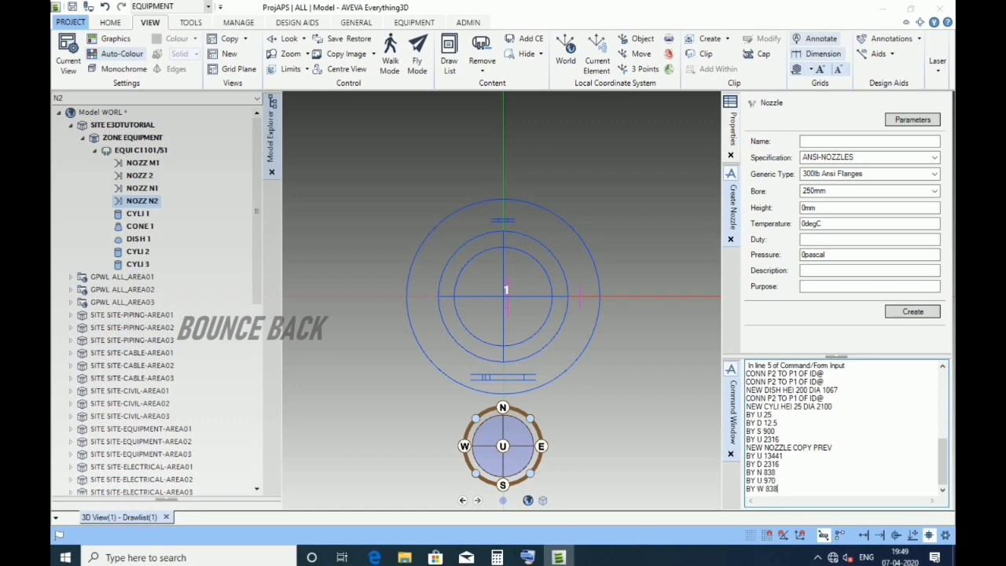
{"action": "key", "text": "Return"}
{"action": "left_click", "coordinate": [762, 489]}
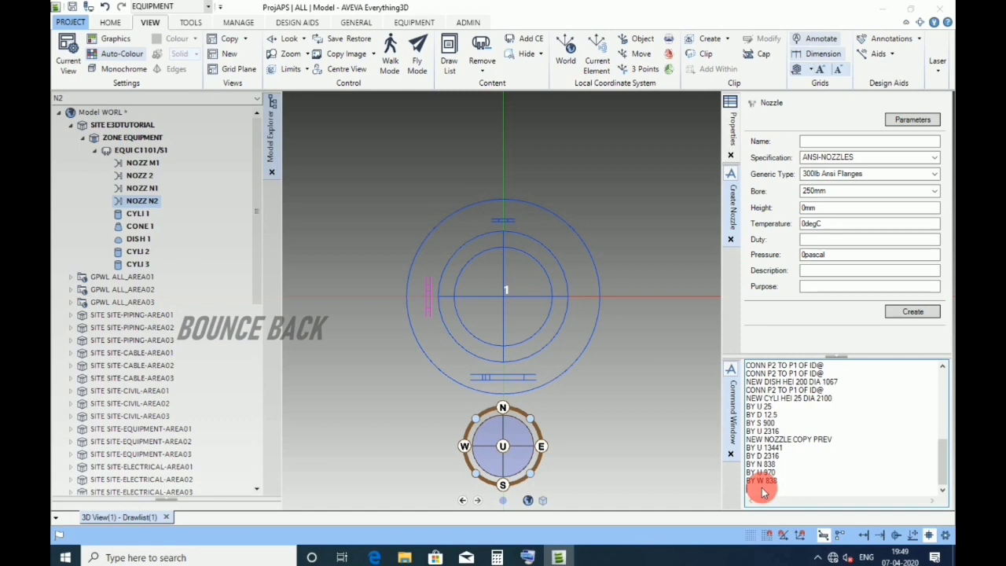
{"action": "type", "text": "BY"}
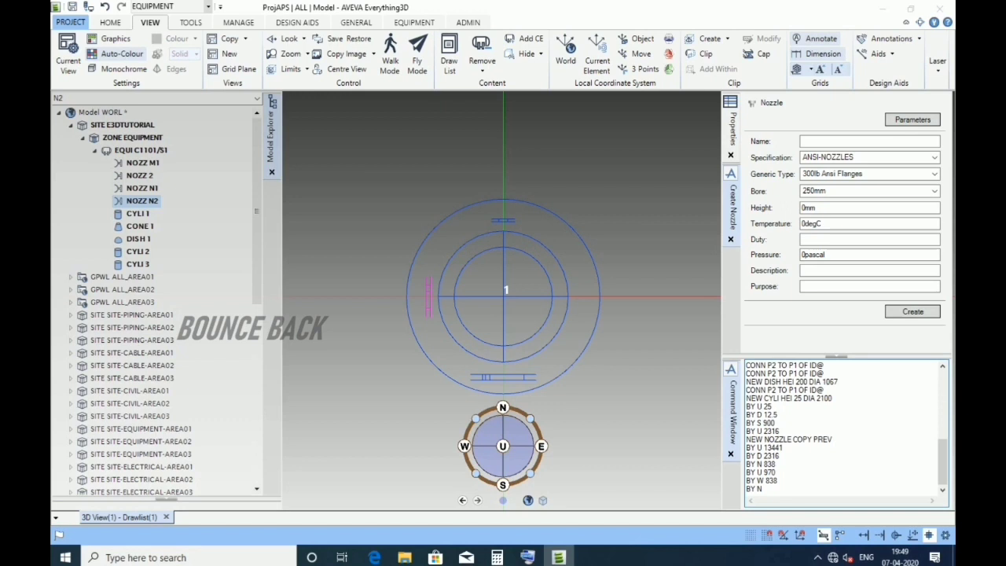
{"action": "type", "text": "N 380"}
{"action": "key", "text": "Return"}
{"action": "left_click", "coordinate": [762, 489]}
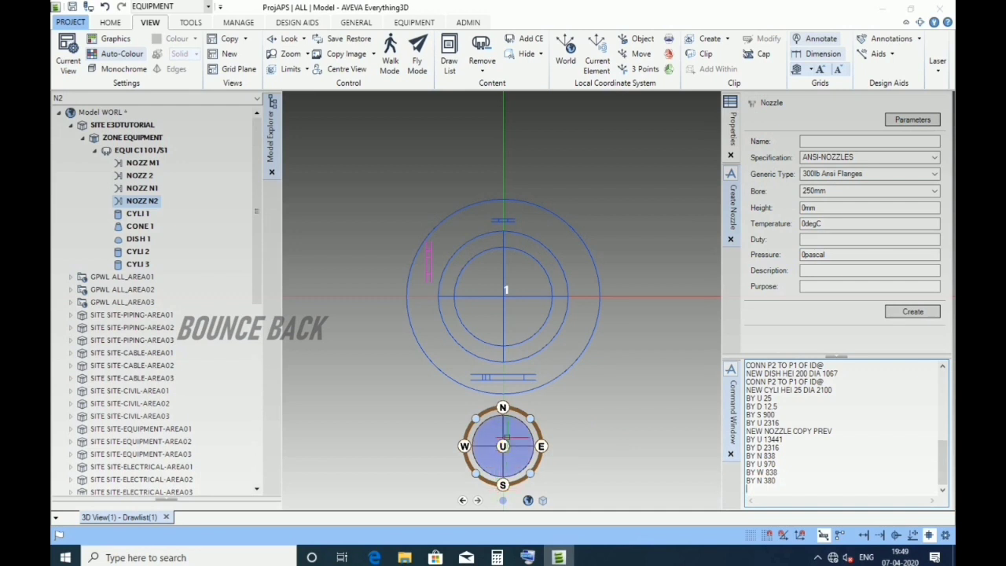
Turn to a side view, move N2 up 970, then reverse it down 970
{"action": "left_click", "coordinate": [503, 406]}
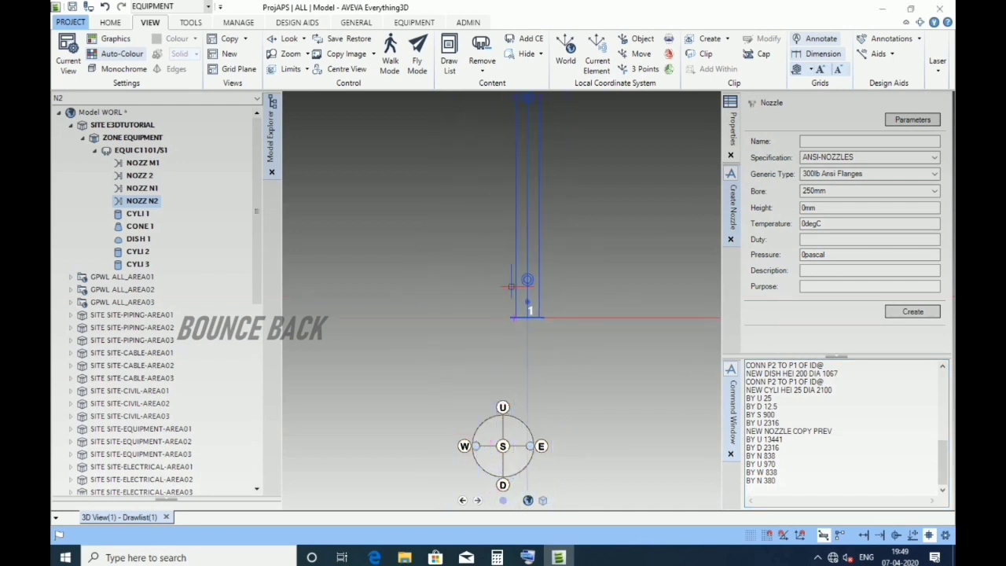
{"action": "left_click", "coordinate": [764, 500]}
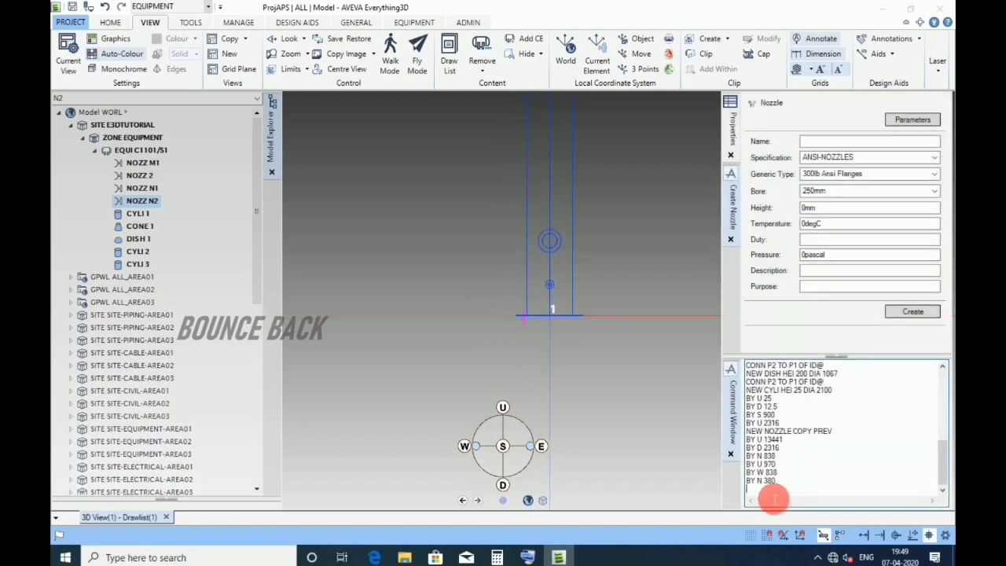
{"action": "type", "text": "BY"}
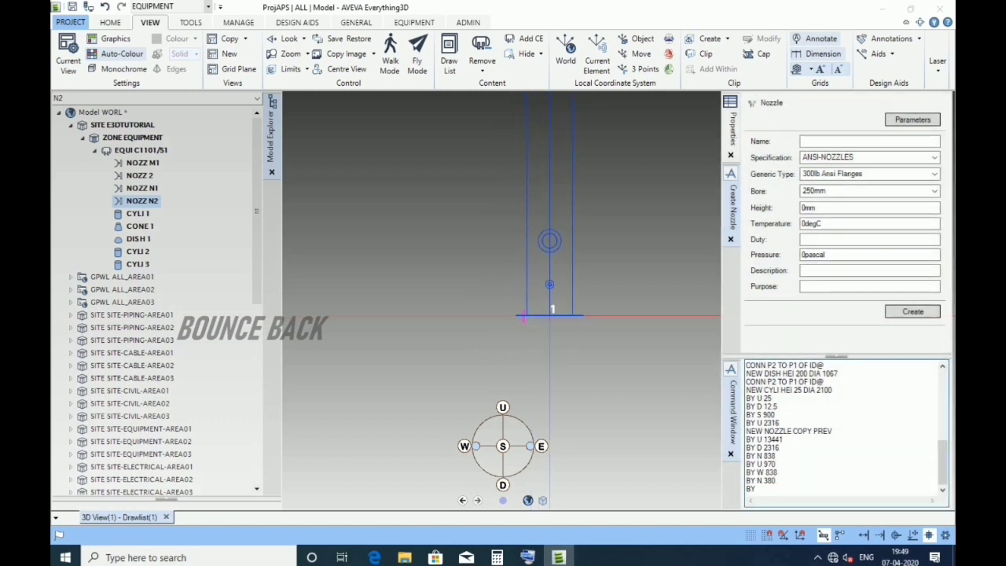
{"action": "type", "text": " U "}
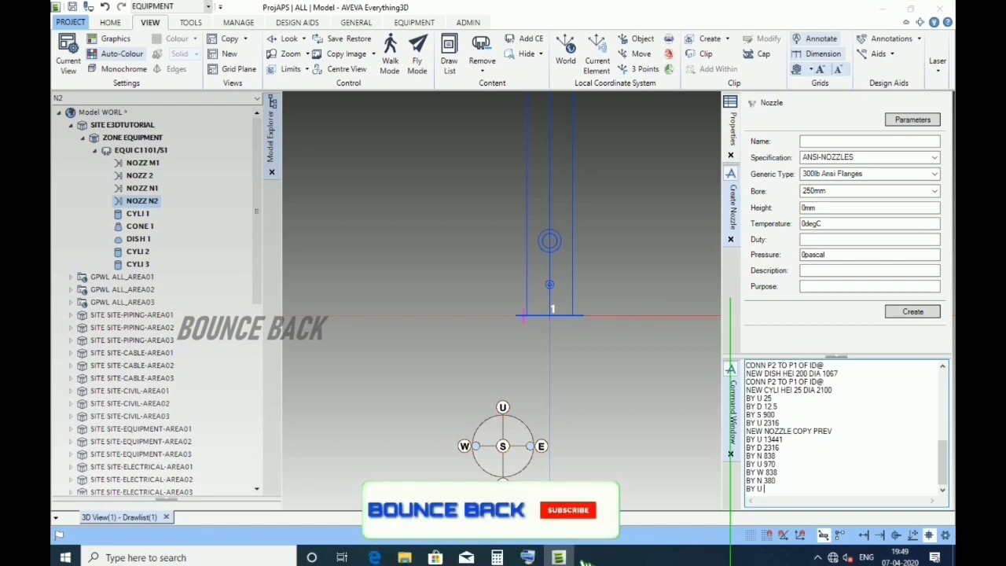
{"action": "type", "text": "970"}
{"action": "key", "text": "Return"}
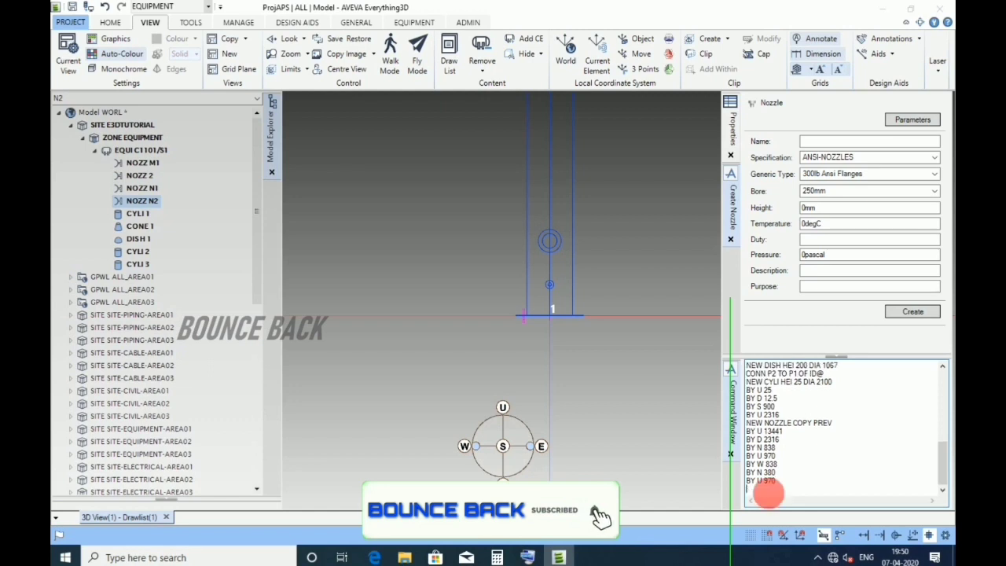
{"action": "left_click", "coordinate": [770, 497]}
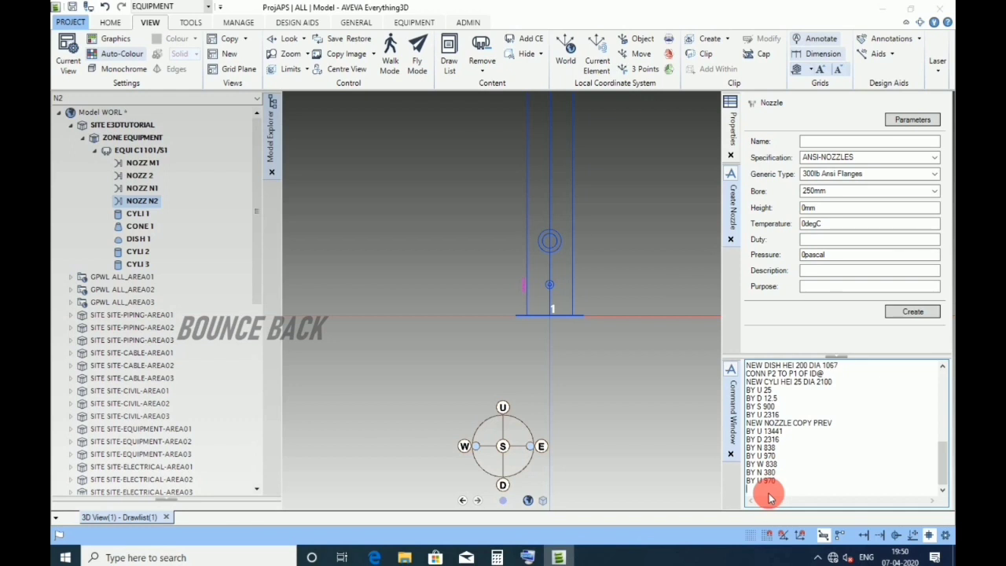
{"action": "key", "text": "Up"}
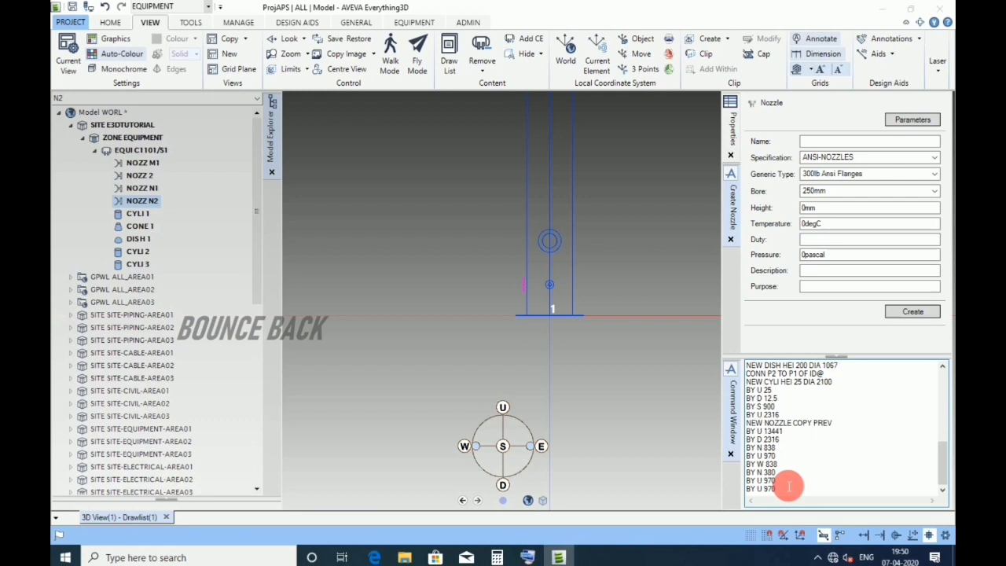
{"action": "type", "text": "-"}
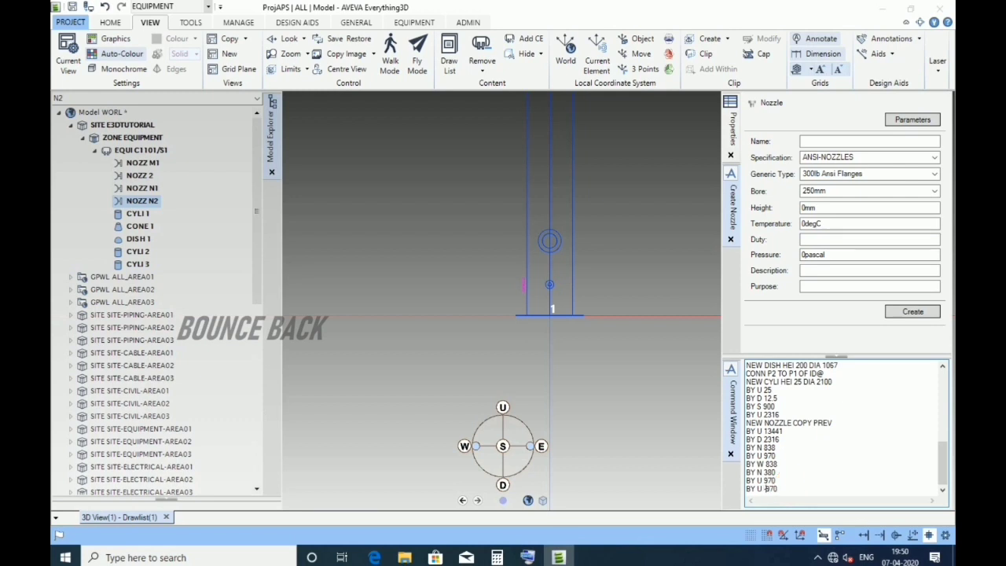
{"action": "key", "text": "Return"}
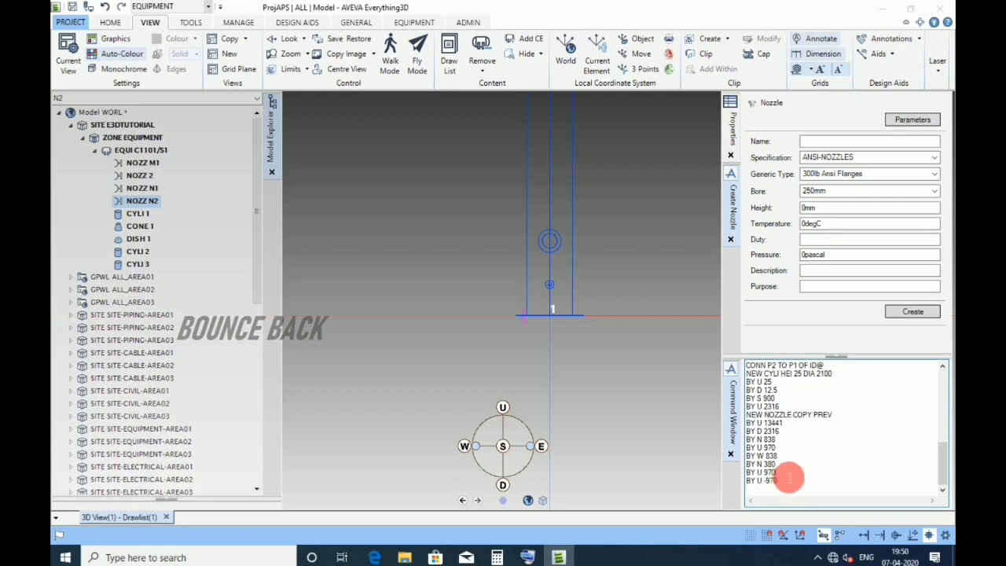
Raise N2 by 3611 mm with BY U 3611
{"action": "key", "text": "Up"}
{"action": "key", "text": "Up"}
{"action": "type", "text": "36"}
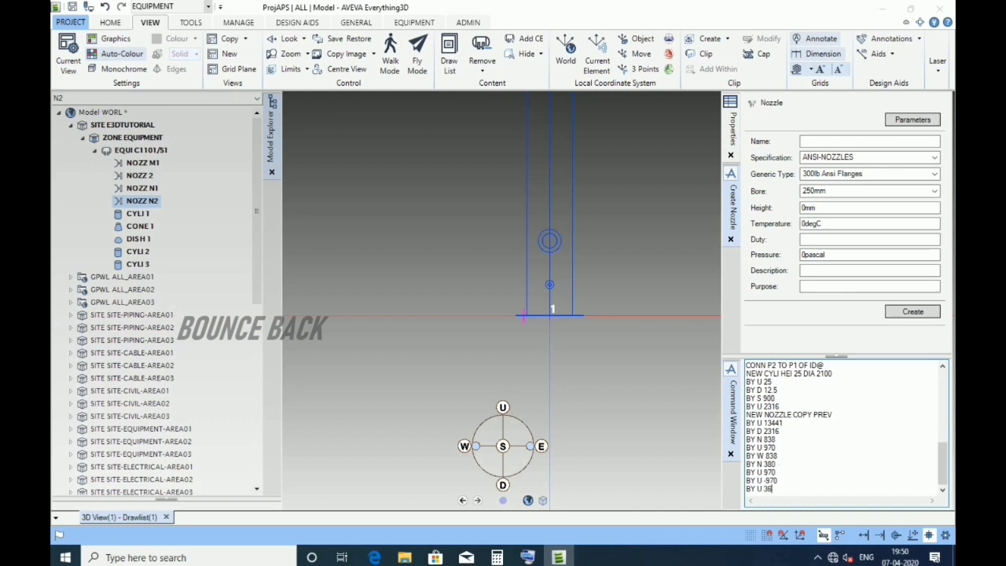
{"action": "type", "text": "11"}
{"action": "key", "text": "Return"}
{"action": "left_click", "coordinate": [784, 476]}
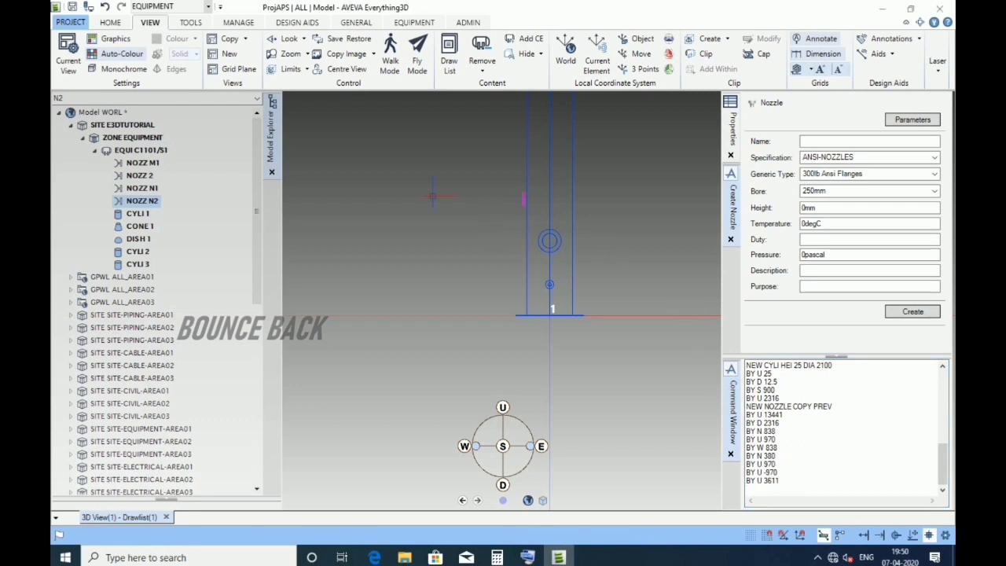
{"action": "middle_click", "coordinate": [435, 236]}
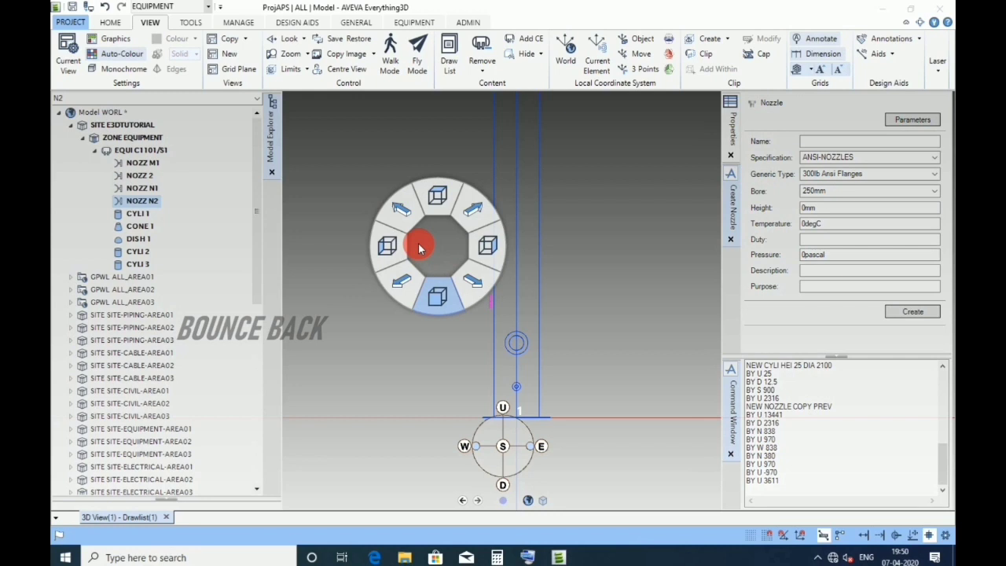
{"action": "left_click", "coordinate": [501, 411]}
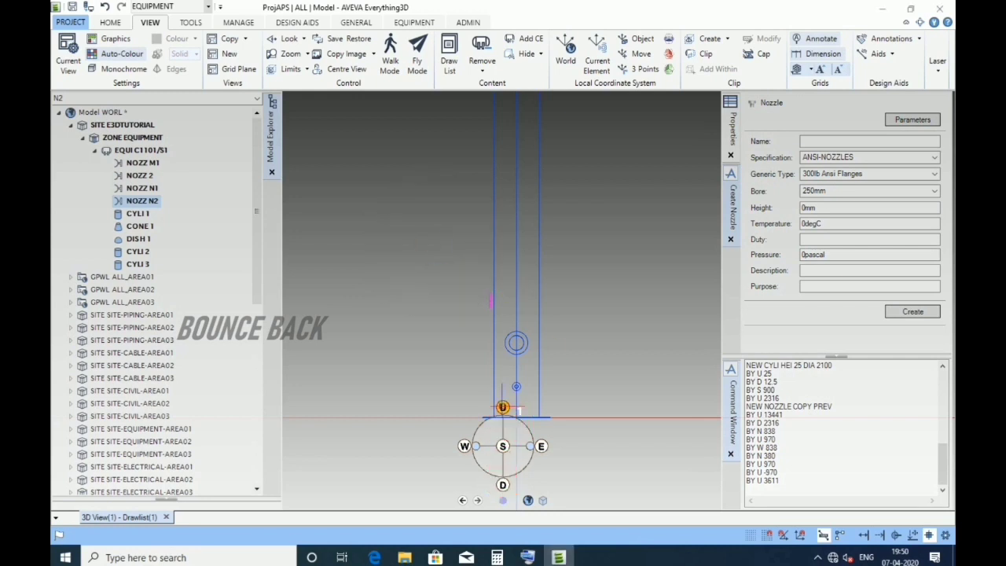
Change the view to look up from below the column
{"action": "left_click", "coordinate": [502, 407]}
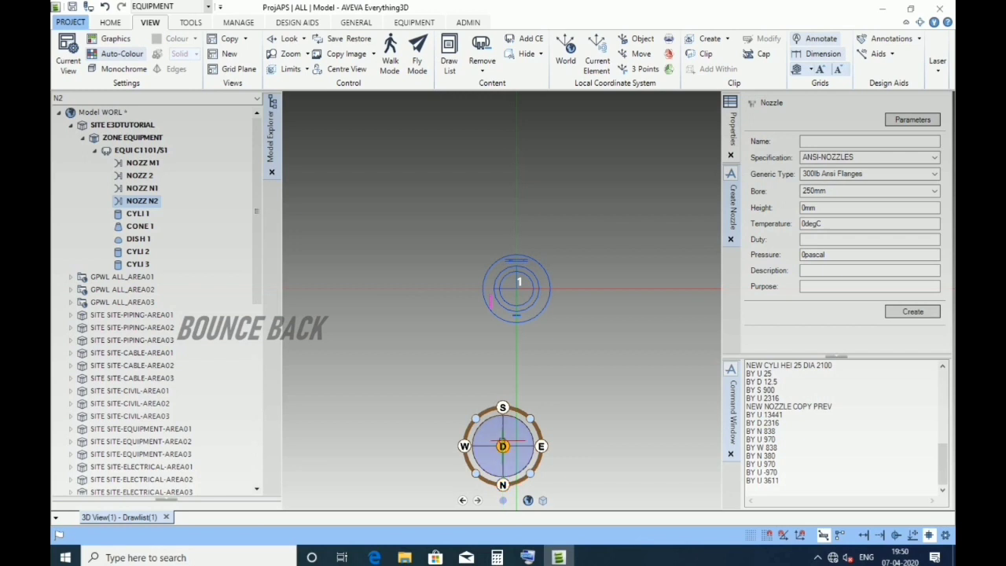
{"action": "left_click", "coordinate": [502, 446]}
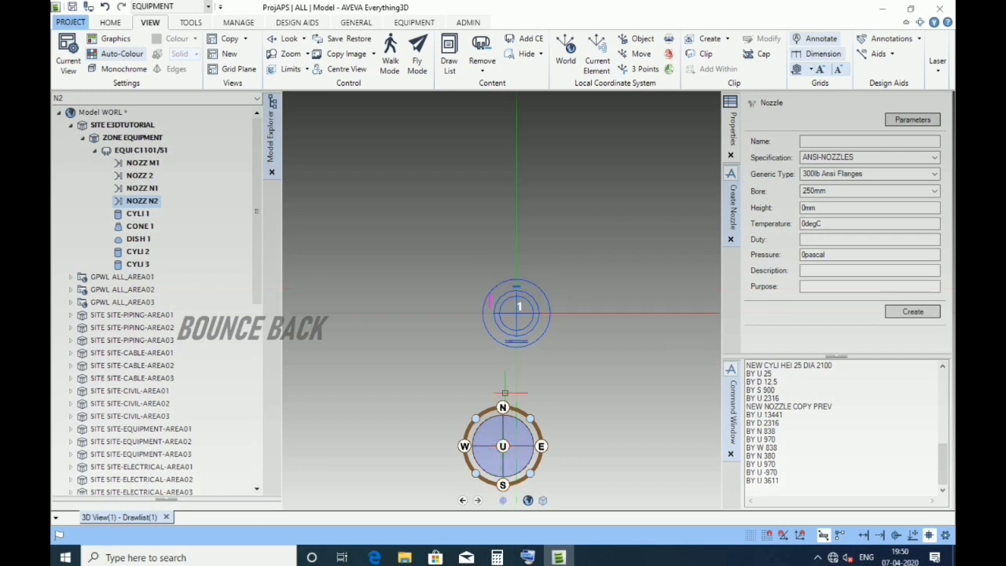
{"action": "scroll", "coordinate": [513, 304], "scroll_direction": "up", "scroll_amount": 2}
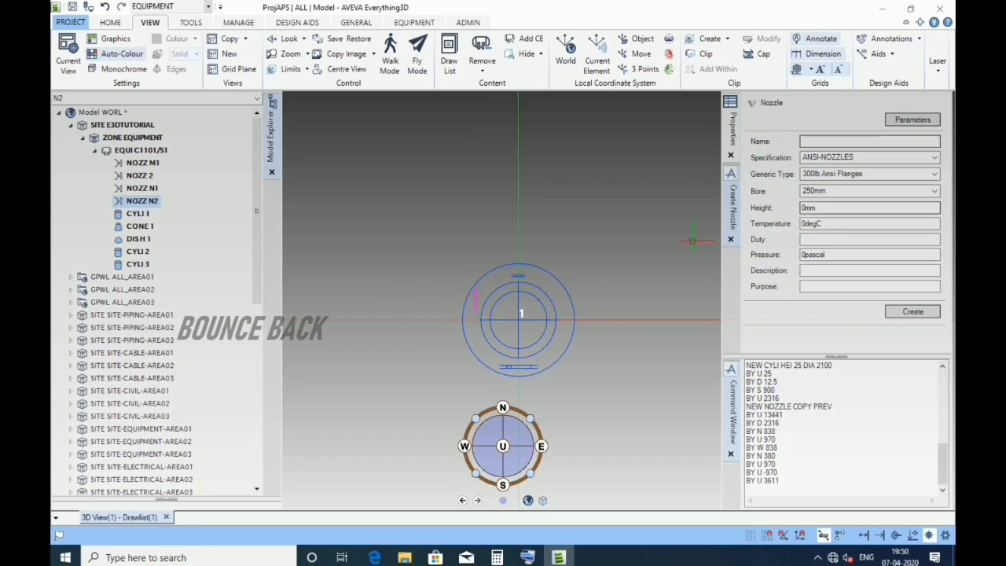
Create nozzle N3 with a 200mm bore and 838mm height
{"action": "left_click", "coordinate": [820, 141]}
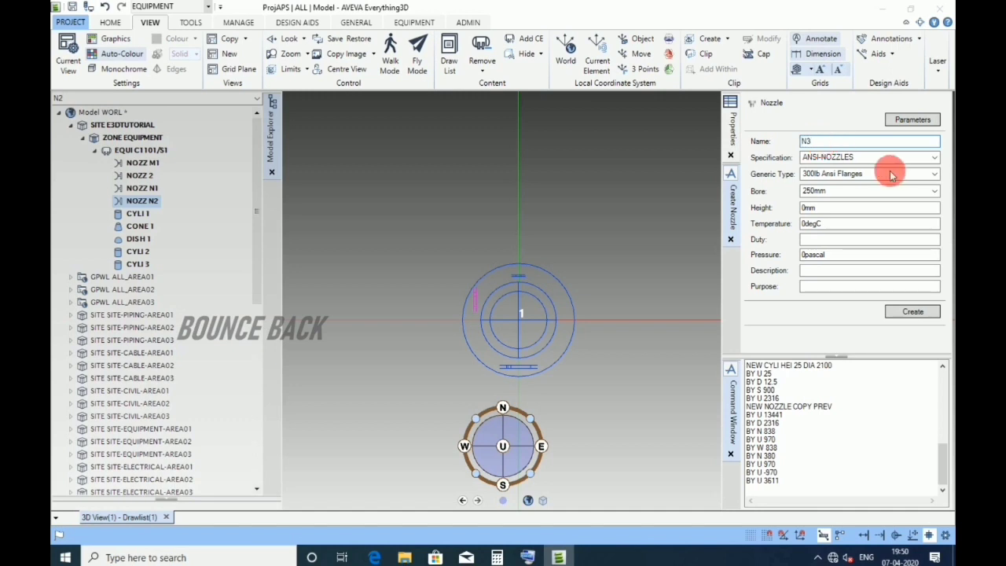
{"action": "left_click", "coordinate": [853, 193]}
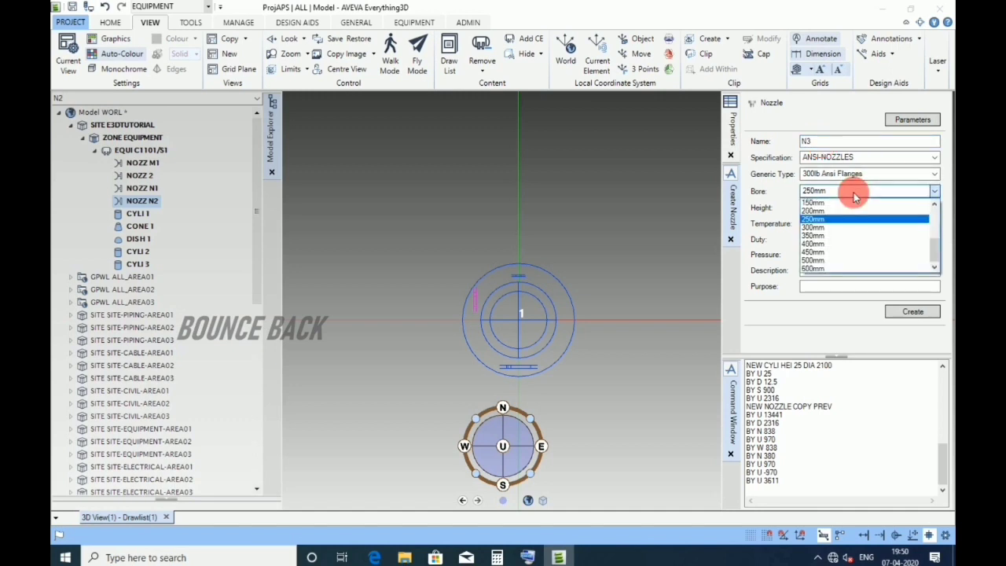
{"action": "left_click", "coordinate": [821, 210]}
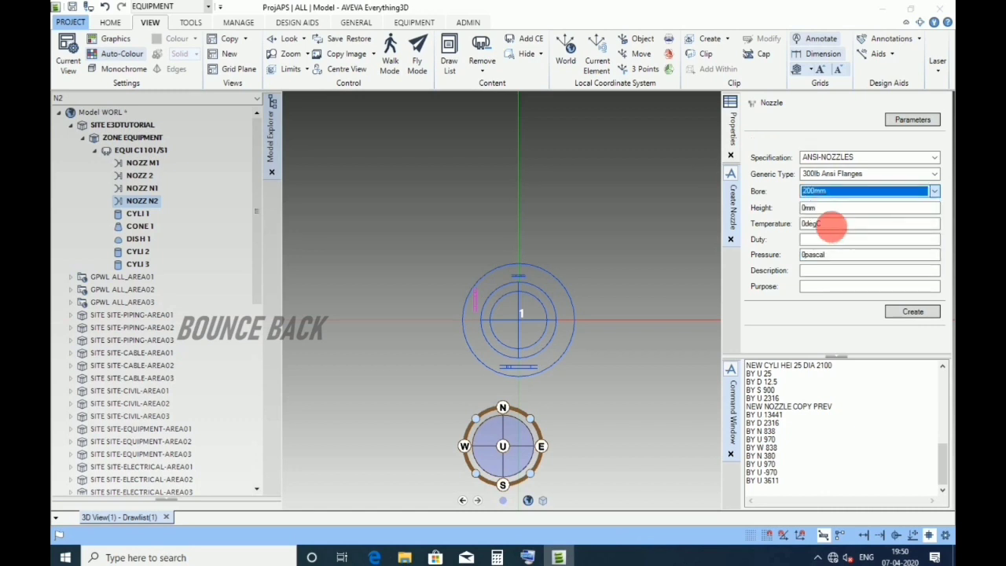
{"action": "left_click", "coordinate": [823, 209]}
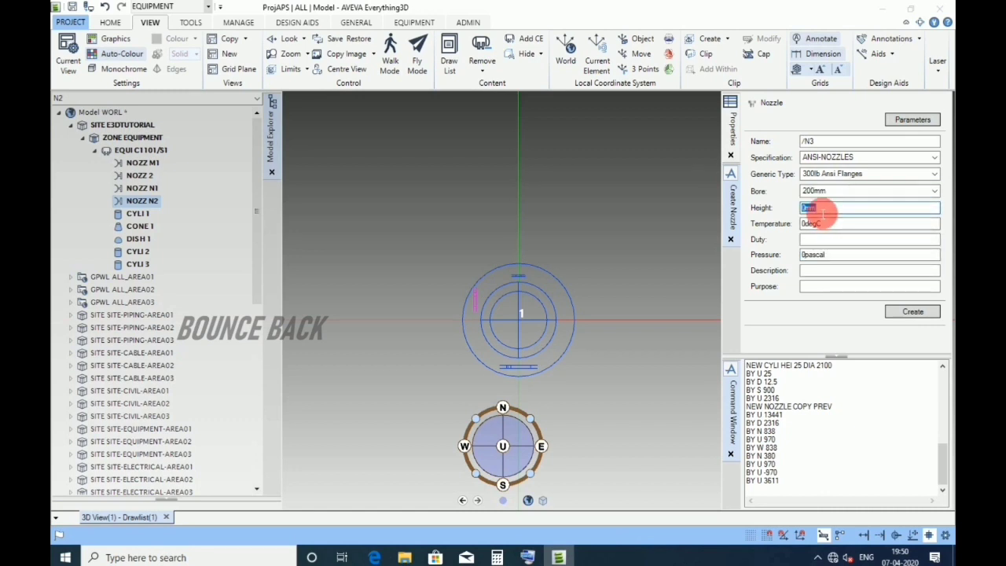
{"action": "type", "text": "0"}
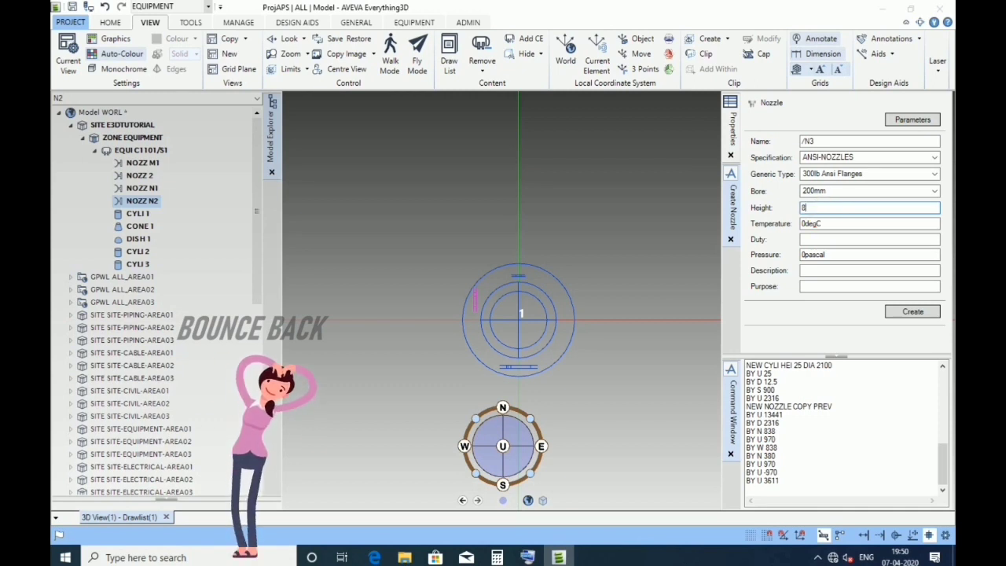
{"action": "left_click", "coordinate": [903, 311]}
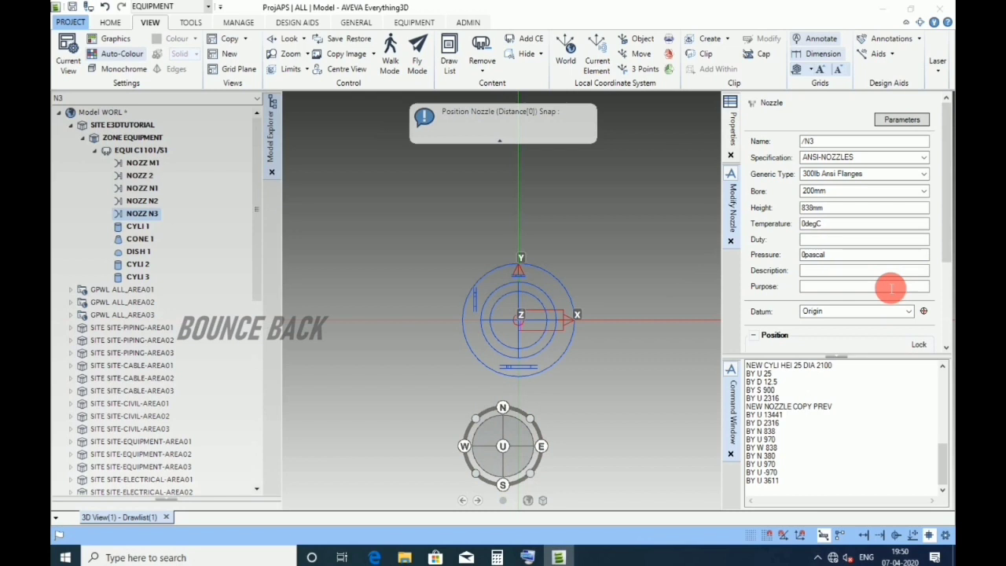
Check N3's alignment direction W and finish editing the nozzle
{"action": "left_click_drag", "start_coordinate": [945, 248], "coordinate": [946, 326]}
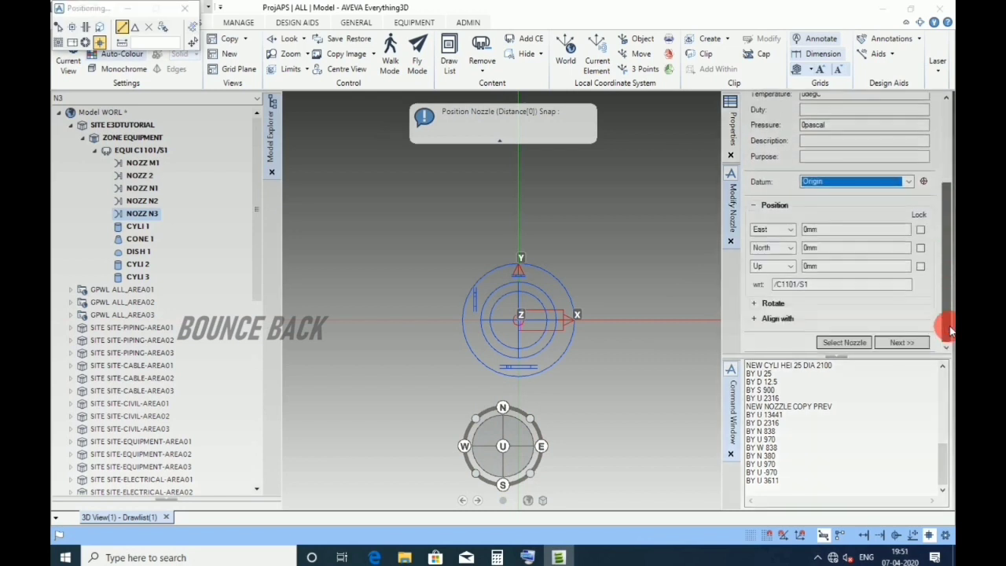
{"action": "left_click", "coordinate": [757, 320]}
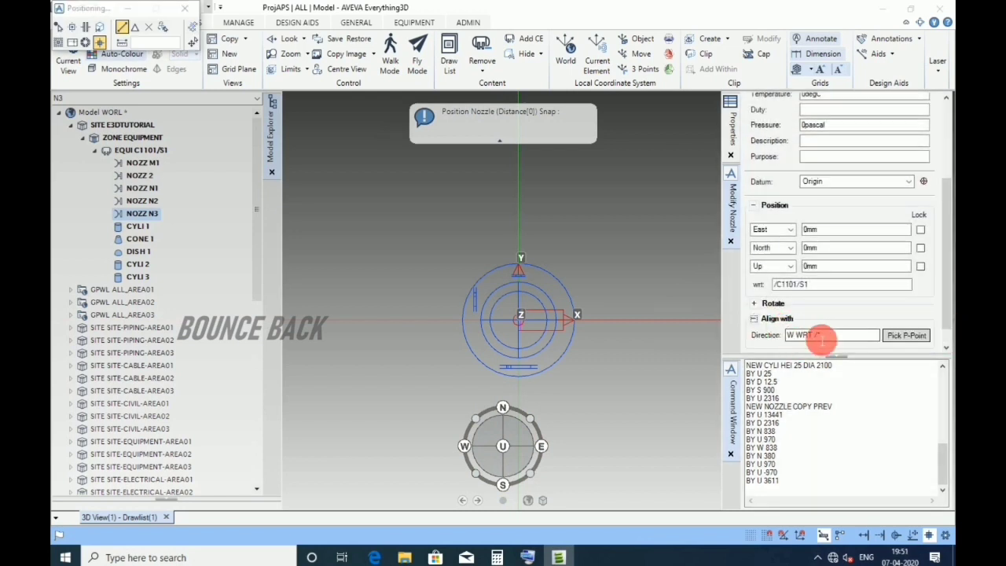
{"action": "scroll", "coordinate": [946, 298], "scroll_direction": "down", "scroll_amount": 1}
{"action": "left_click", "coordinate": [907, 338]}
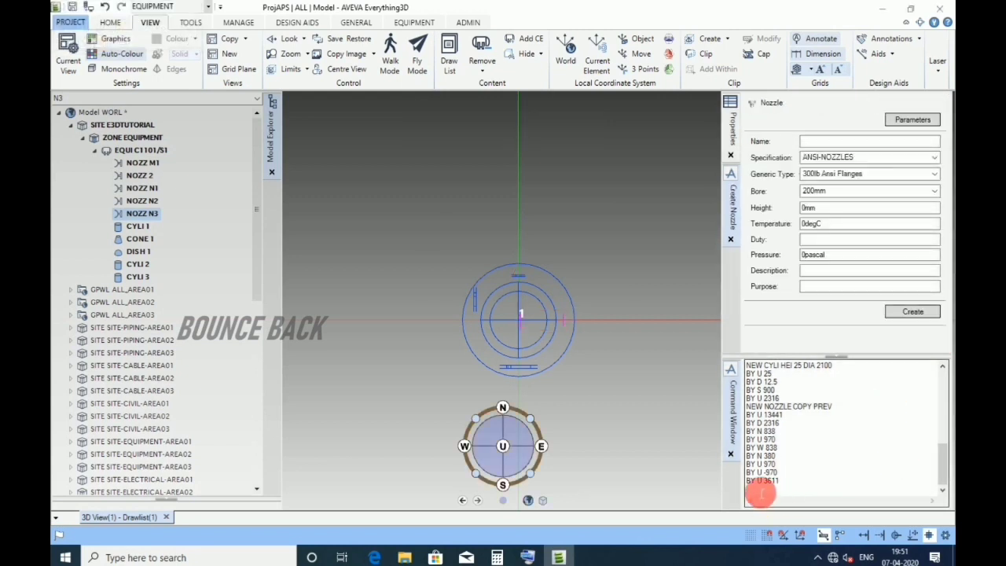
Move N3 with BY W 838 and BY U 4830
{"action": "type", "text": "B"}
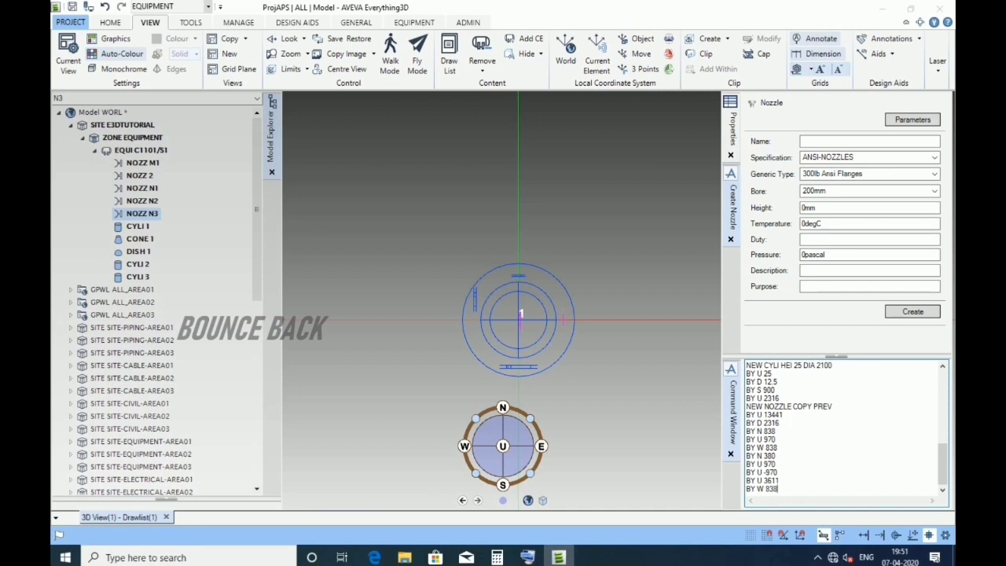
{"action": "type", "text": "Y W 838"}
{"action": "key", "text": "Return"}
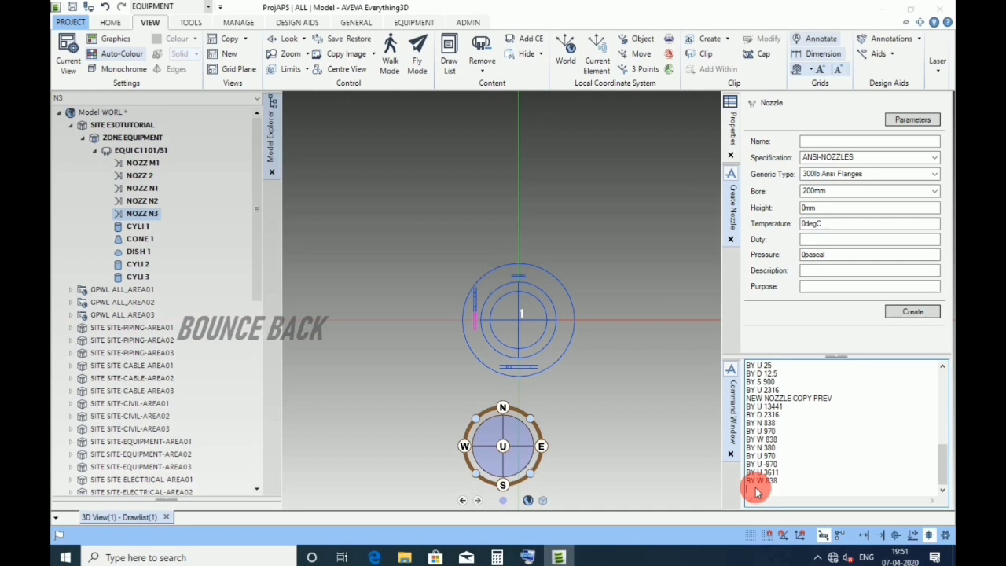
{"action": "type", "text": "BY U"}
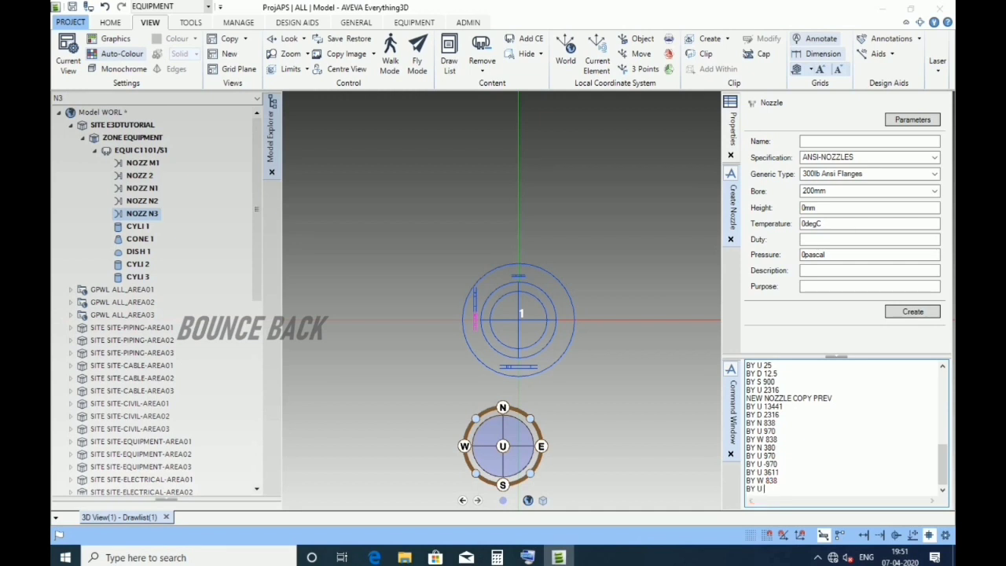
{"action": "type", "text": " 4830"}
{"action": "key", "text": "Return"}
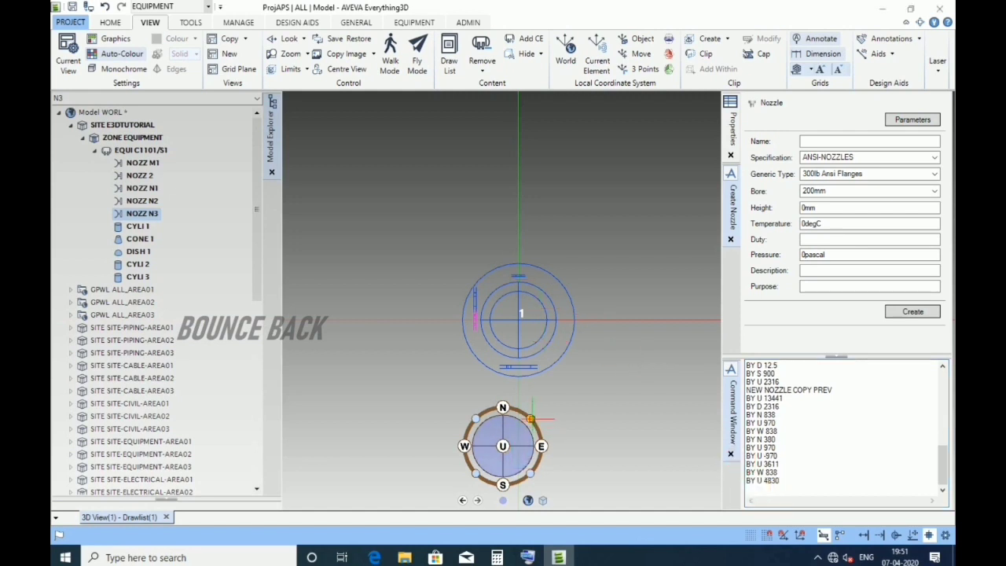
Create nozzle N4 with a 50mm bore and 838mm height
{"action": "left_click_drag", "start_coordinate": [531, 418], "coordinate": [557, 300]}
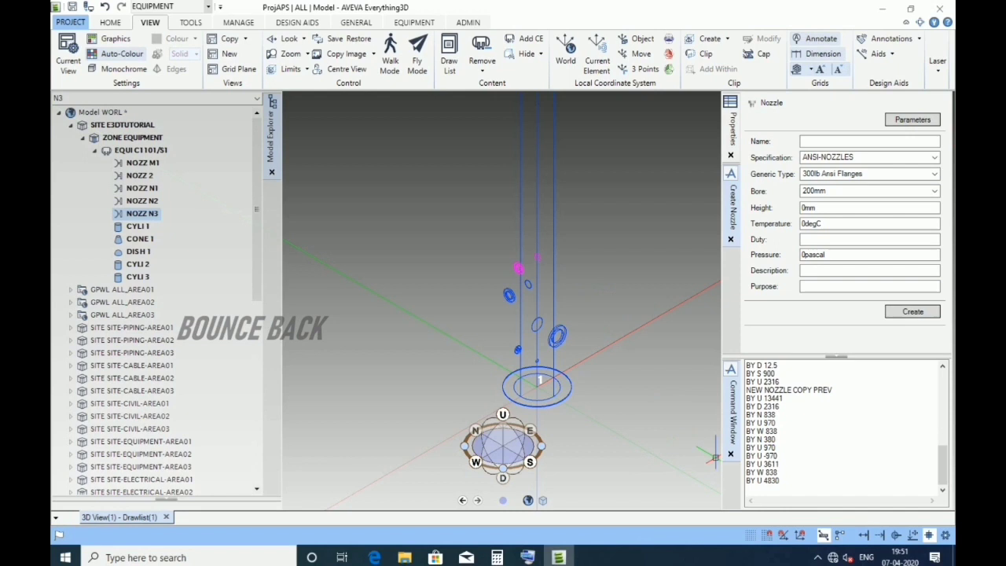
{"action": "left_click", "coordinate": [823, 142]}
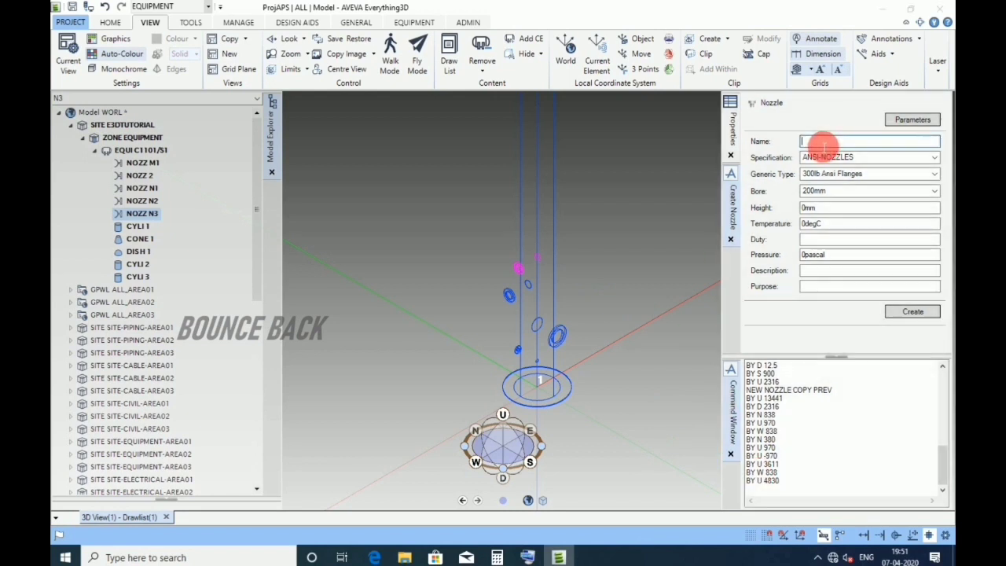
{"action": "type", "text": "N4"}
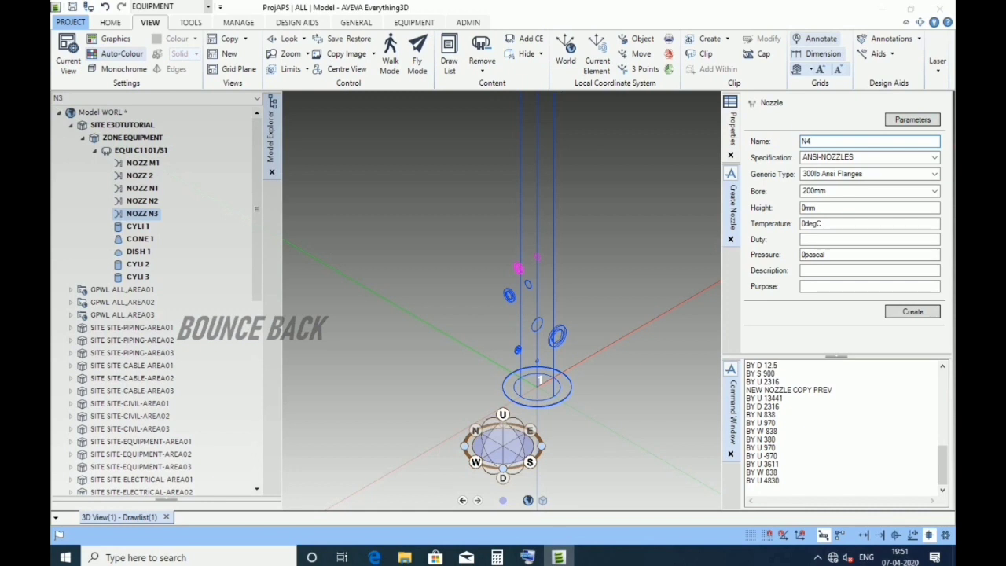
{"action": "left_click", "coordinate": [827, 191]}
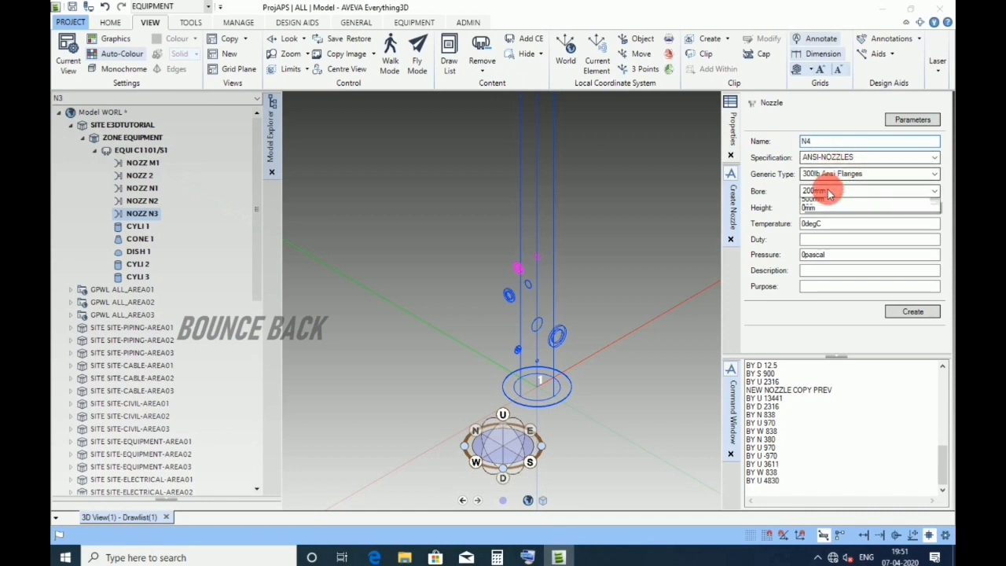
{"action": "left_click", "coordinate": [825, 191]}
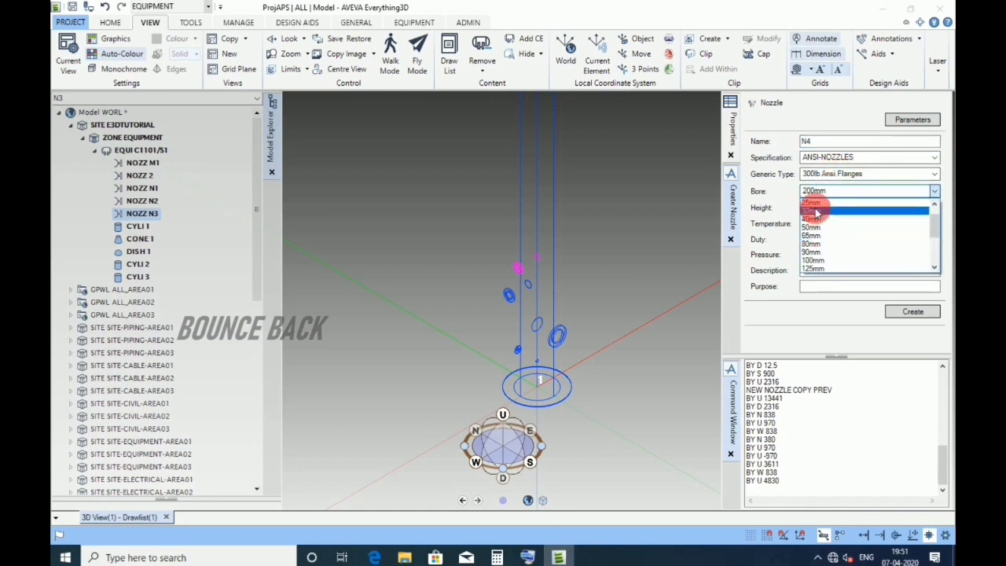
{"action": "left_click", "coordinate": [812, 227]}
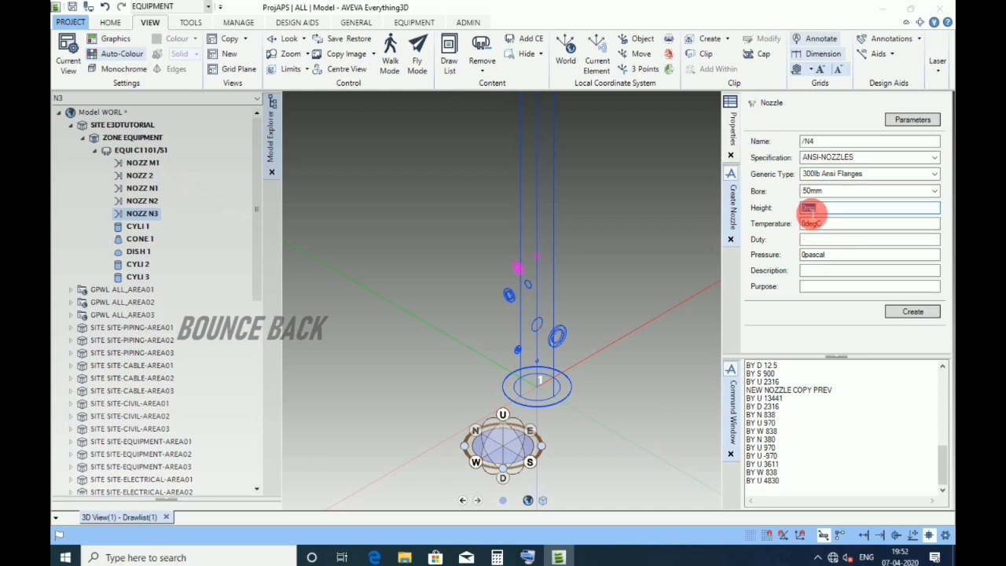
{"action": "type", "text": "838"}
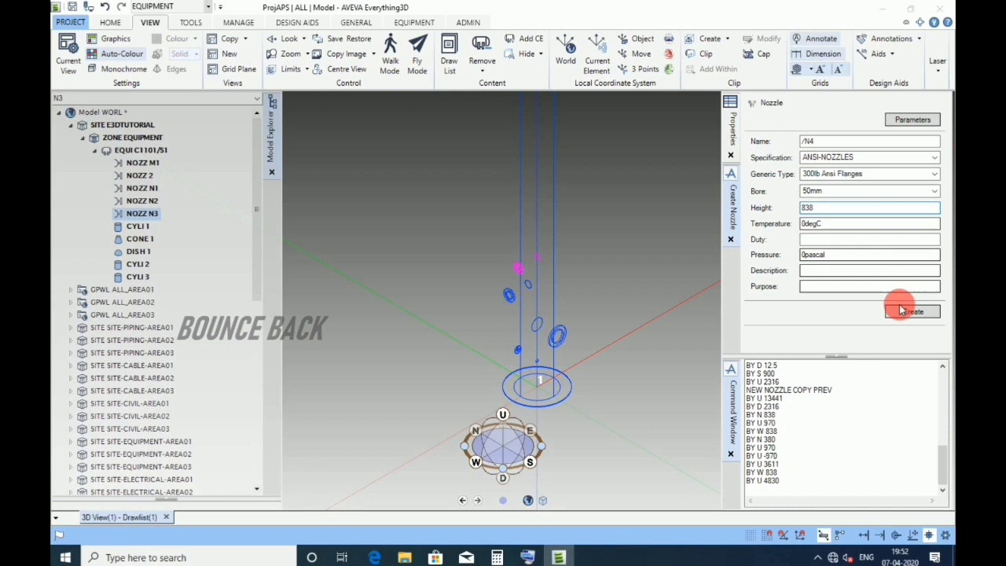
{"action": "left_click", "coordinate": [900, 311]}
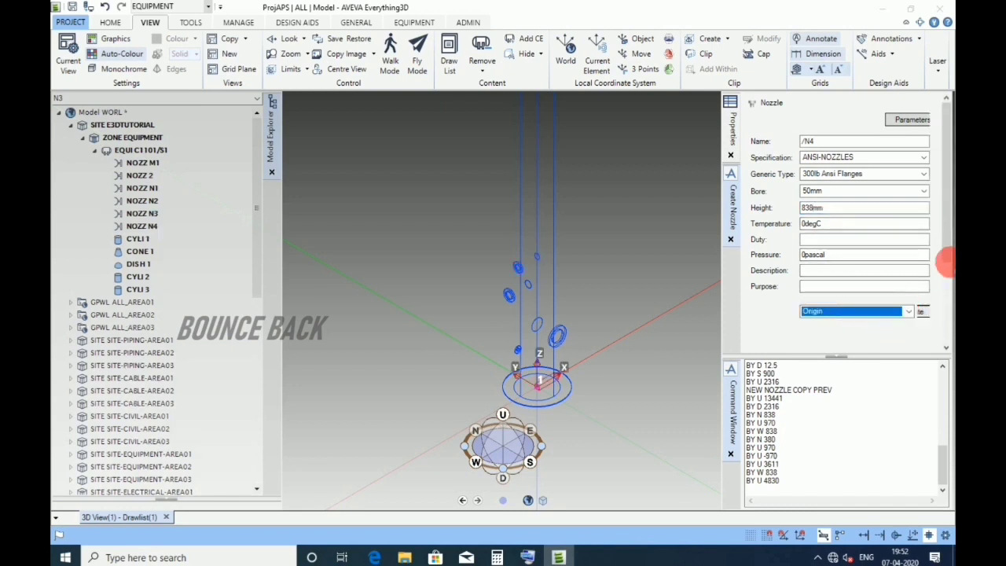
Align N4 to direction N and finish it with Next >>
{"action": "left_click_drag", "start_coordinate": [946, 248], "coordinate": [949, 327]}
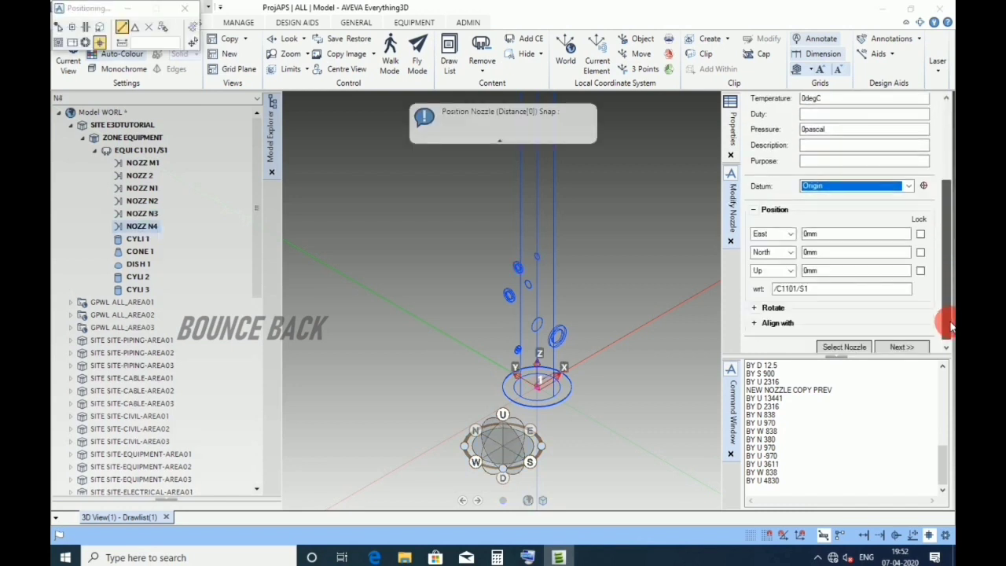
{"action": "left_click", "coordinate": [754, 323]}
{"action": "scroll", "coordinate": [946, 301], "scroll_direction": "down", "scroll_amount": 1}
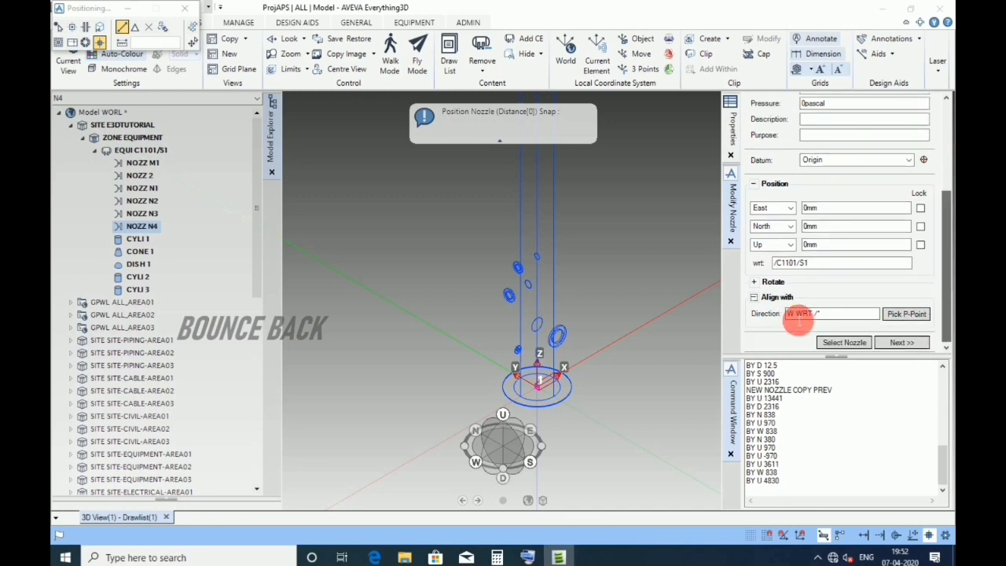
{"action": "left_click_drag", "start_coordinate": [796, 313], "coordinate": [777, 326]}
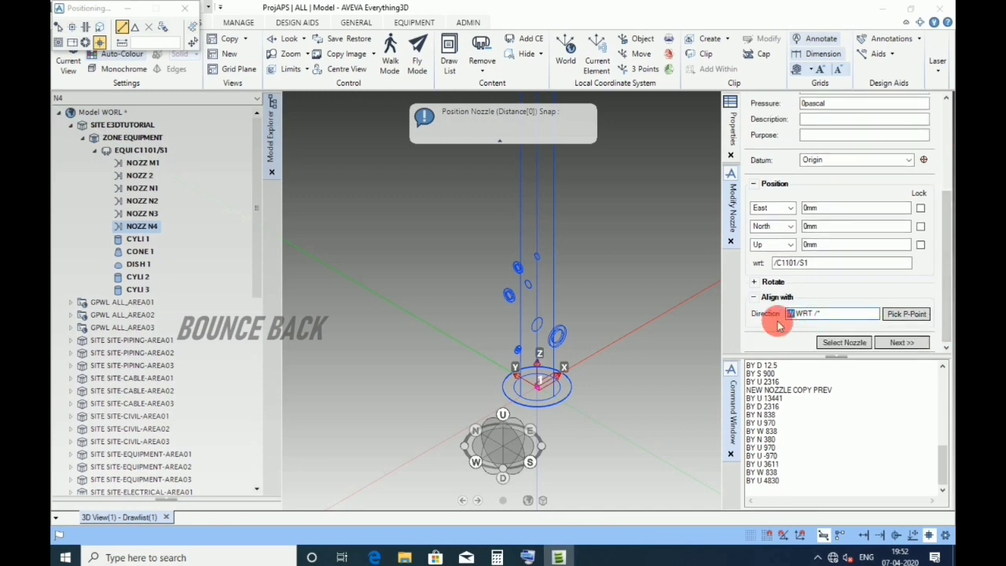
{"action": "type", "text": "N"}
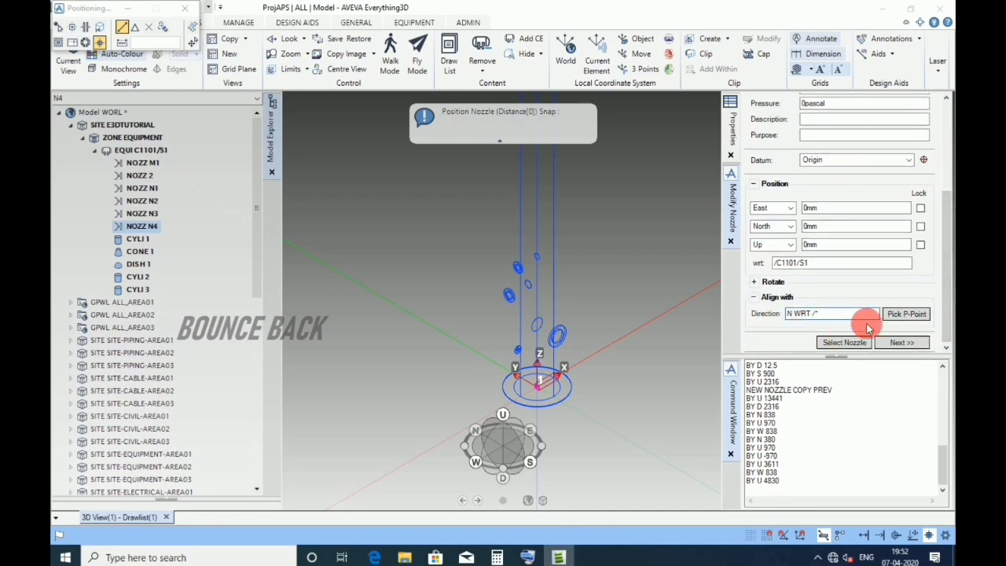
{"action": "left_click", "coordinate": [899, 343]}
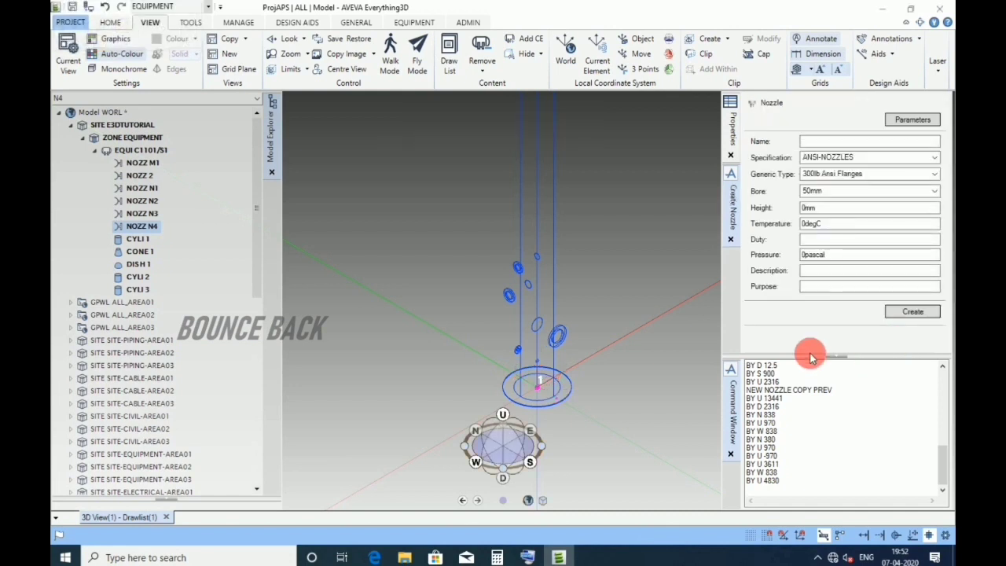
Move N4 with BY N 838 and BY U 21569
{"action": "left_click", "coordinate": [772, 493]}
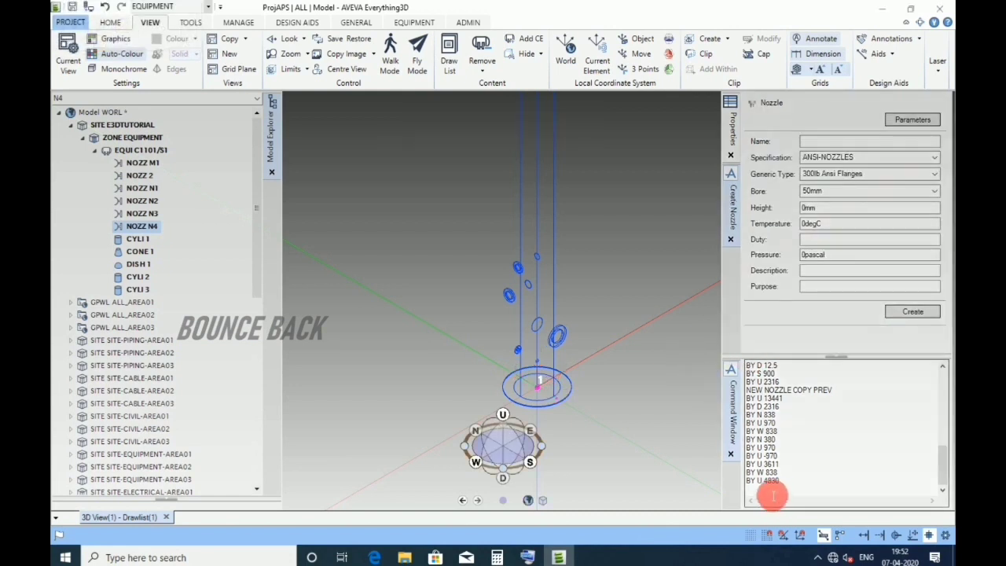
{"action": "type", "text": "BY "}
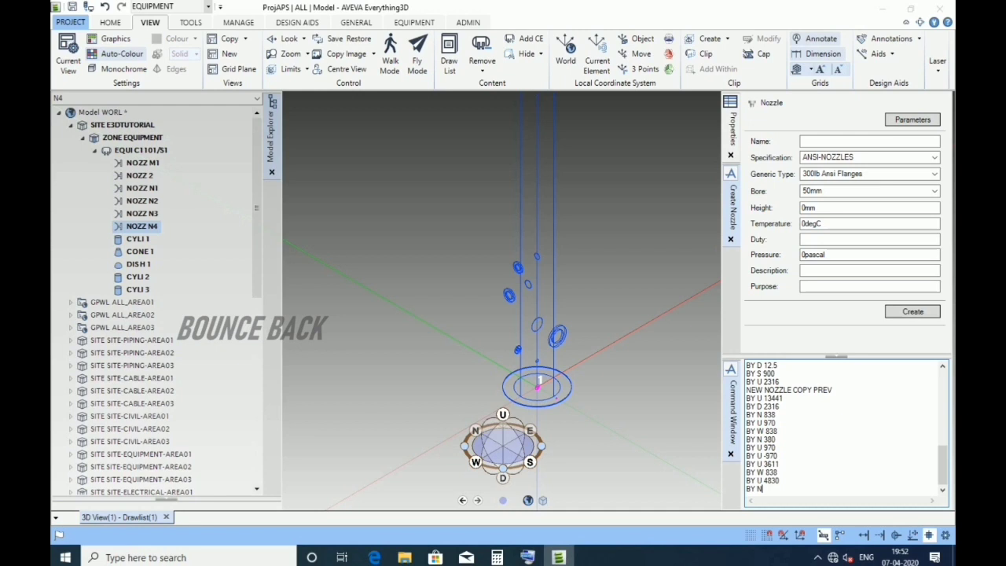
{"action": "type", "text": "N 838"}
{"action": "key", "text": "Return"}
{"action": "left_click", "coordinate": [767, 490]}
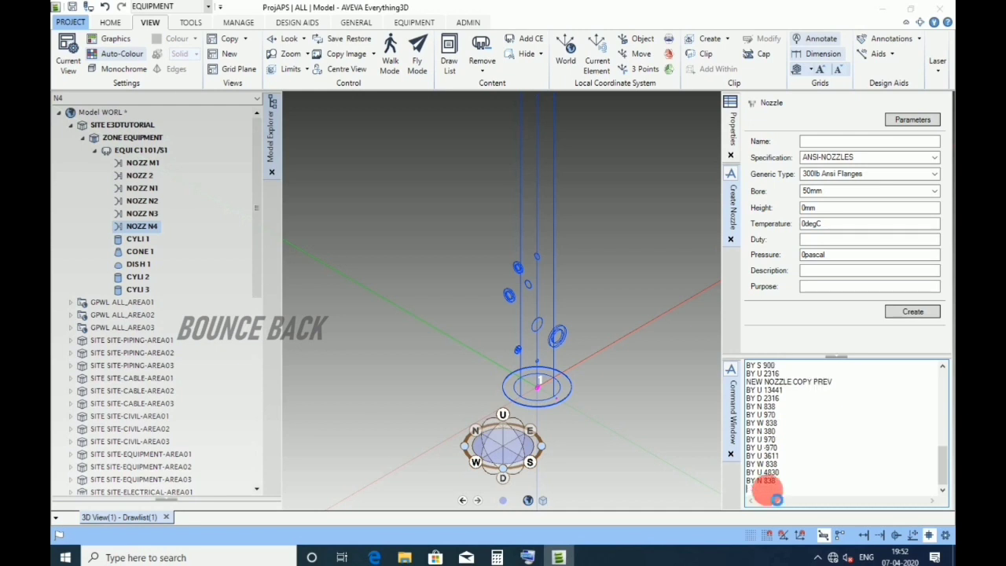
{"action": "type", "text": "BY U 21569"}
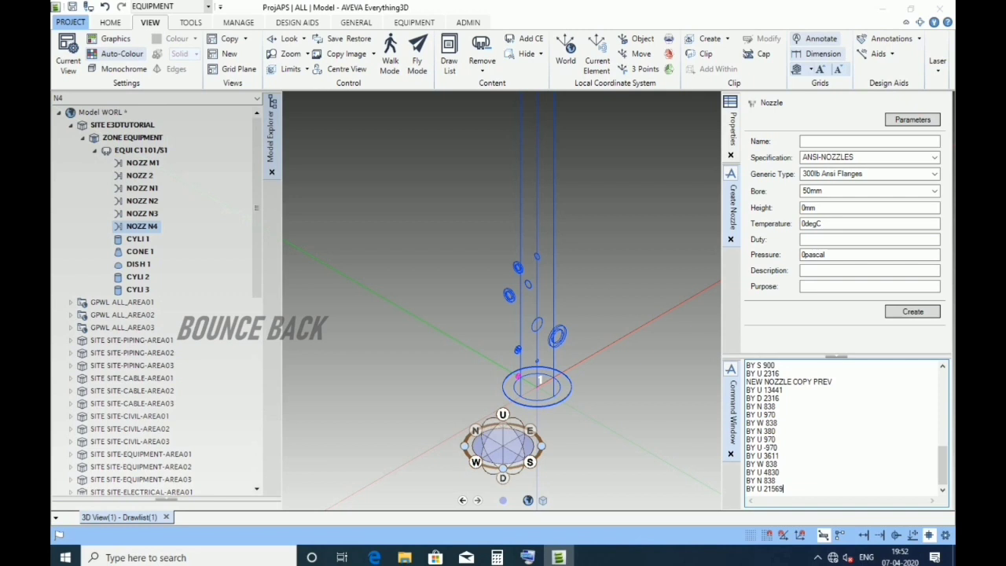
{"action": "key", "text": "Return"}
{"action": "left_click", "coordinate": [768, 494]}
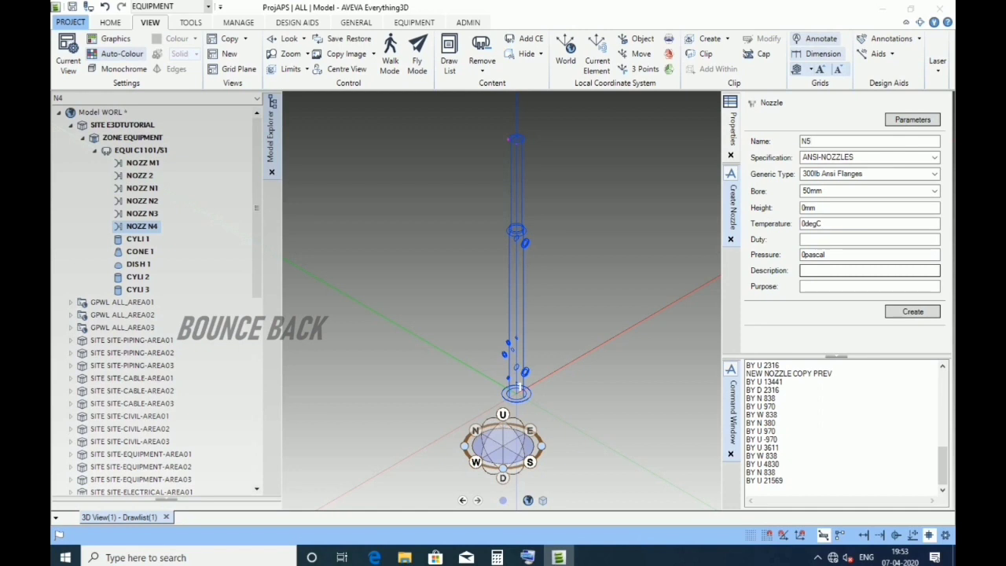
Create nozzle N5 with a 150mm bore
{"action": "left_click", "coordinate": [831, 192]}
{"action": "left_click", "coordinate": [814, 252]}
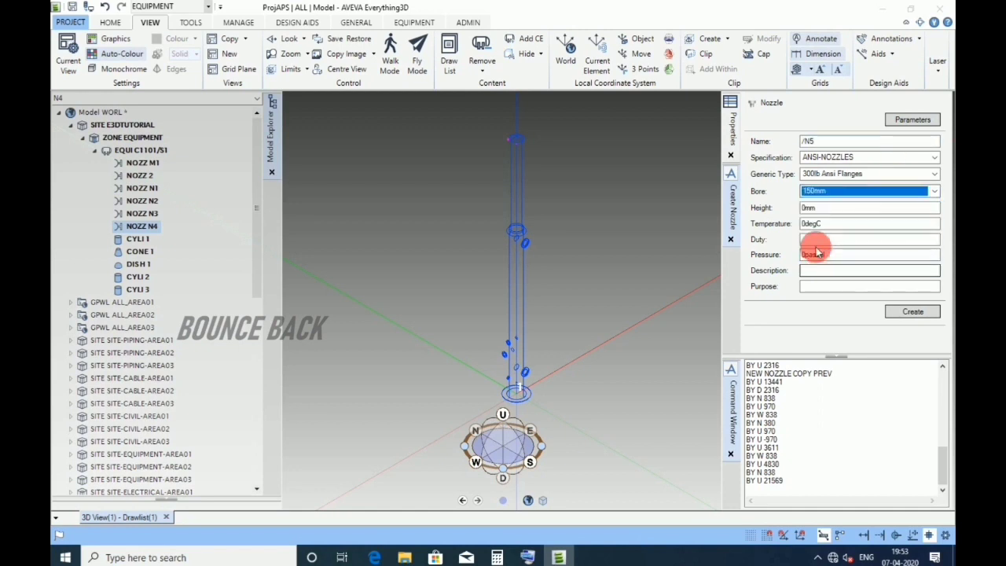
{"action": "left_click", "coordinate": [889, 313]}
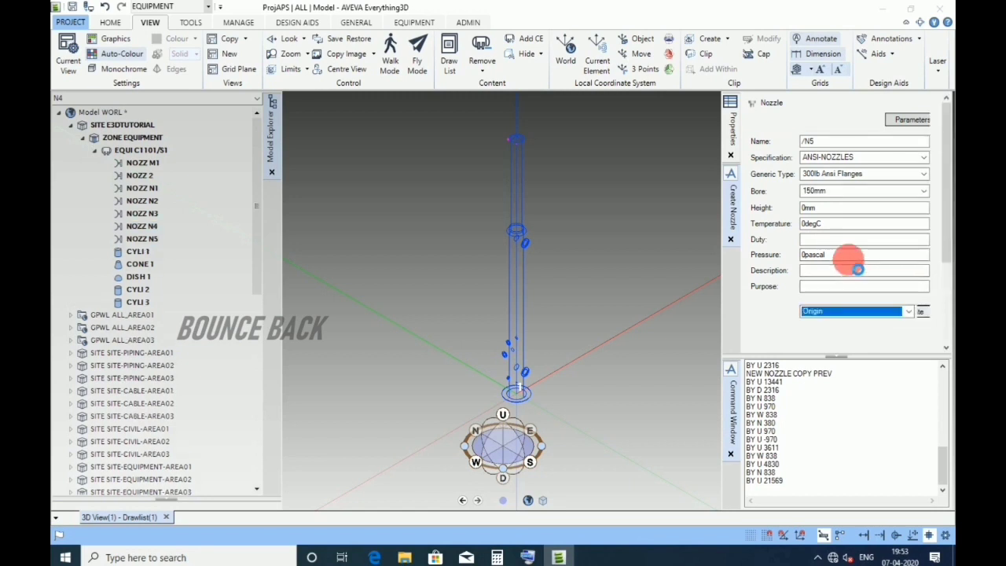
Align N5 to direction U and finish it with Next >>
{"action": "left_click_drag", "start_coordinate": [944, 214], "coordinate": [945, 332]}
{"action": "left_click", "coordinate": [756, 318]}
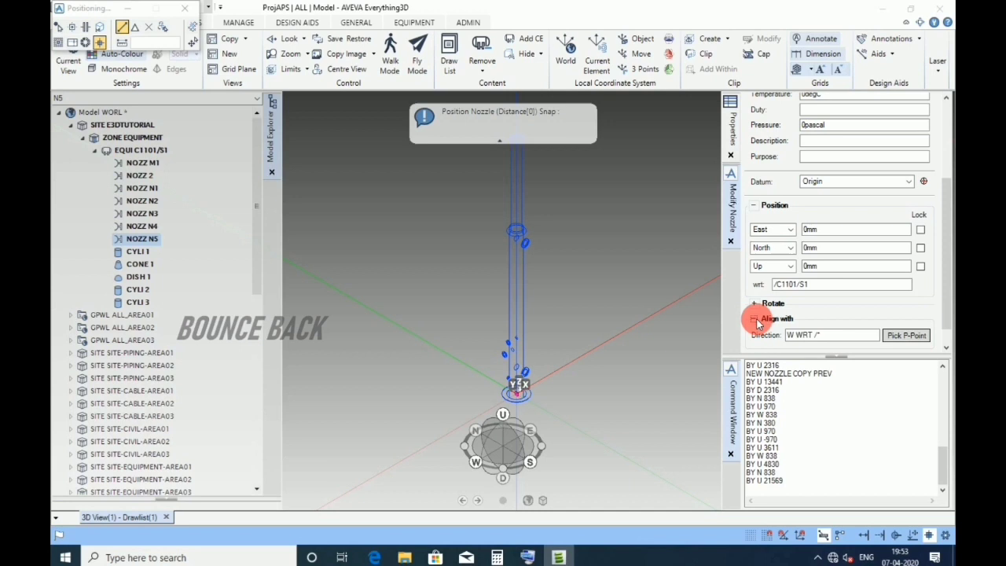
{"action": "type", "text": "U"}
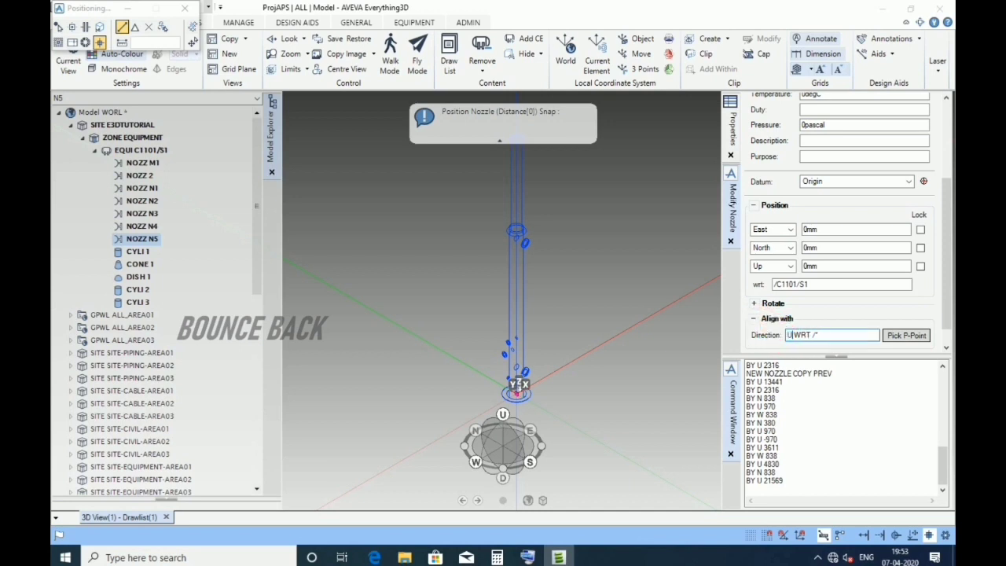
{"action": "key", "text": "Tab"}
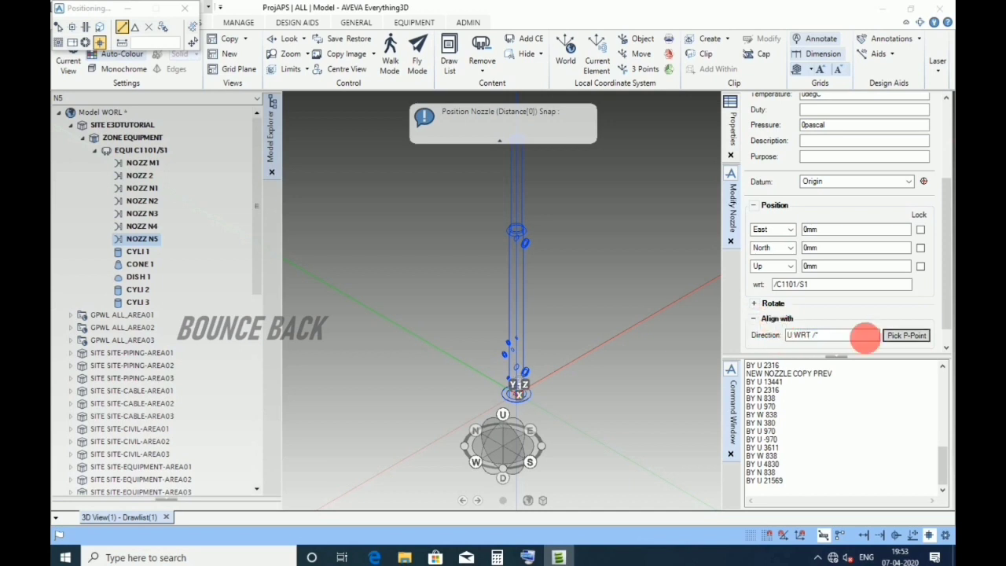
{"action": "scroll", "coordinate": [946, 322], "scroll_direction": "down", "scroll_amount": 1}
{"action": "left_click", "coordinate": [908, 337]}
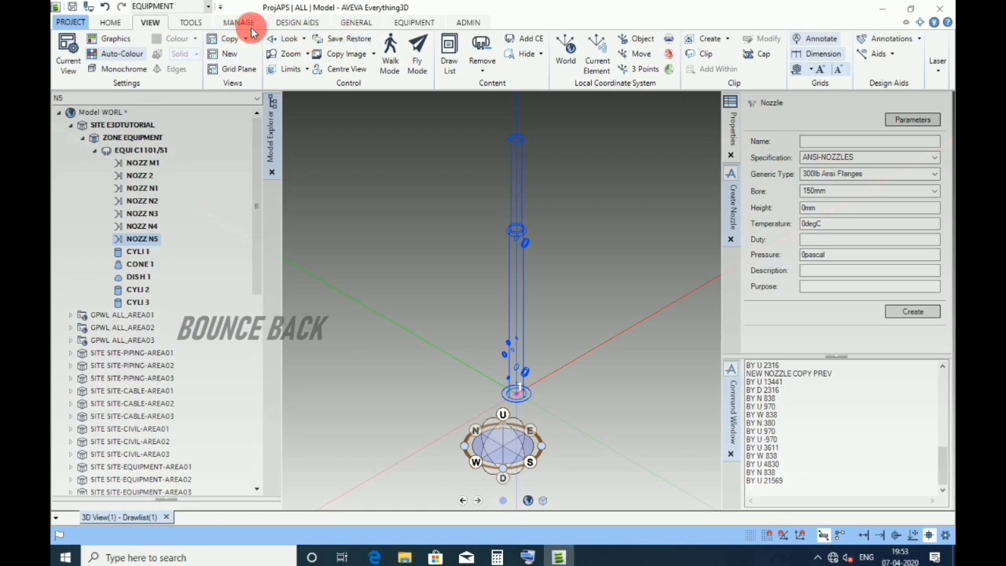
Modify nozzle N5 to a height of 22687mm
{"action": "left_click", "coordinate": [361, 24]}
{"action": "left_click", "coordinate": [405, 23]}
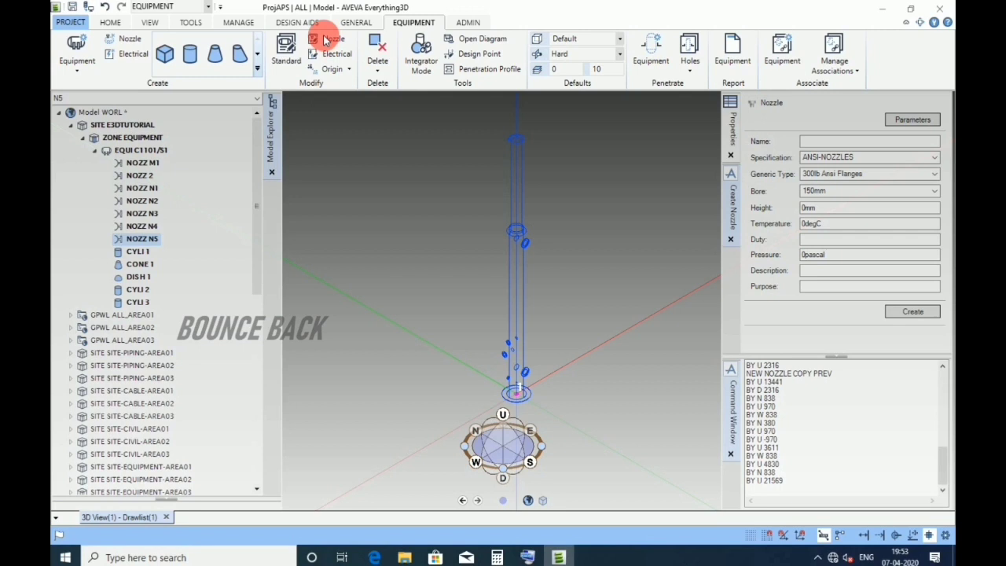
{"action": "left_click", "coordinate": [331, 40]}
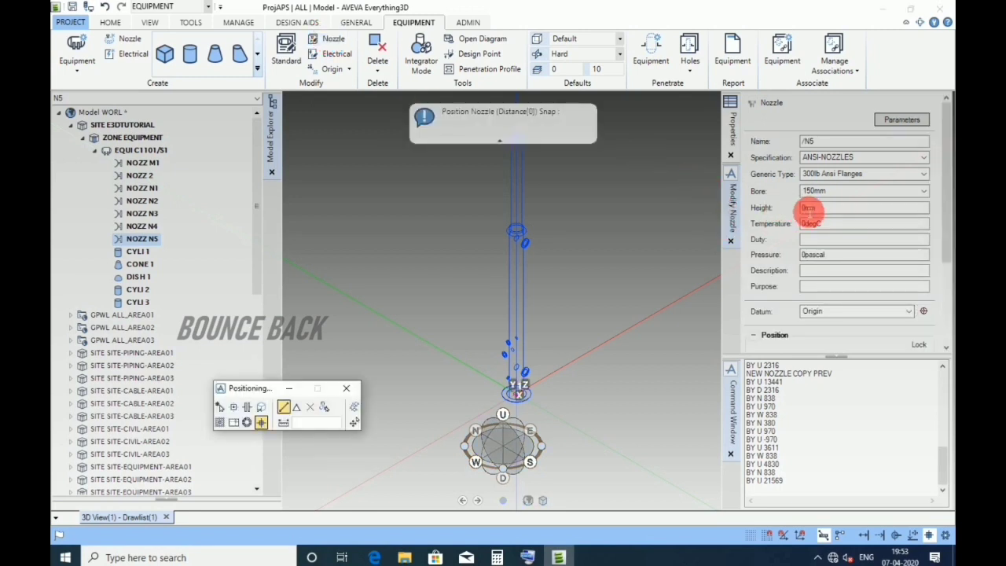
{"action": "left_click", "coordinate": [808, 207]}
{"action": "double_click", "coordinate": [808, 208]}
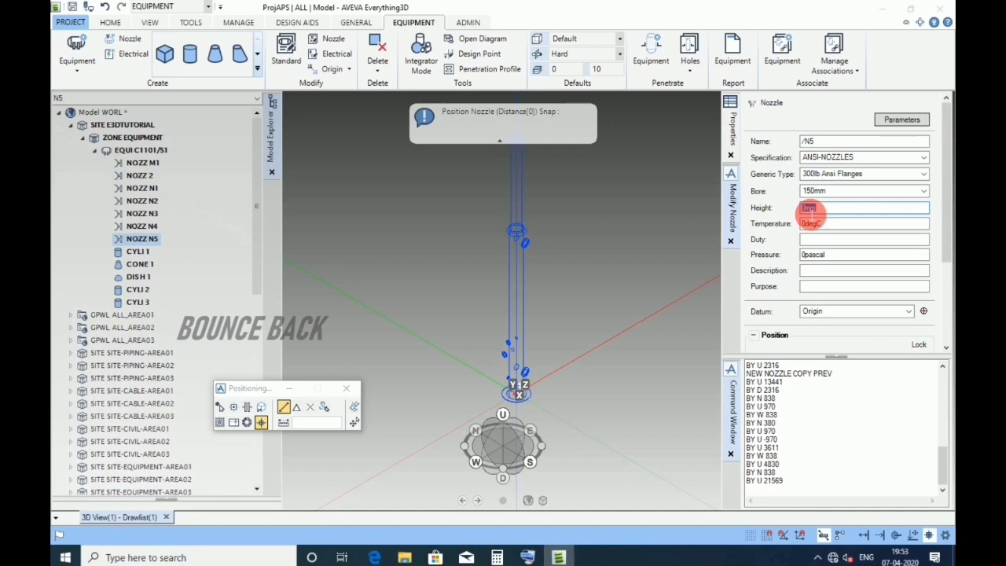
{"action": "type", "text": "2268"}
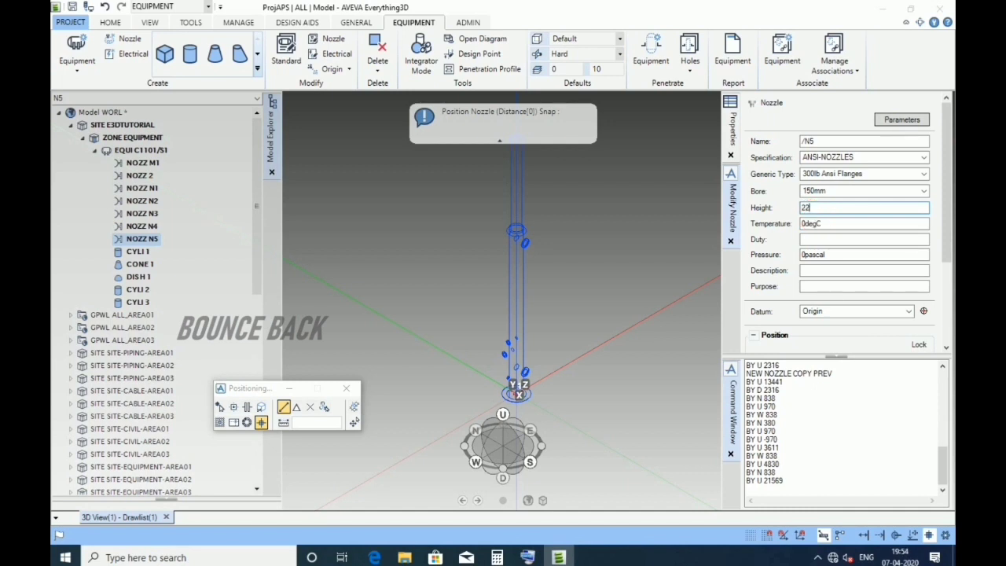
{"action": "double_click", "coordinate": [809, 223]}
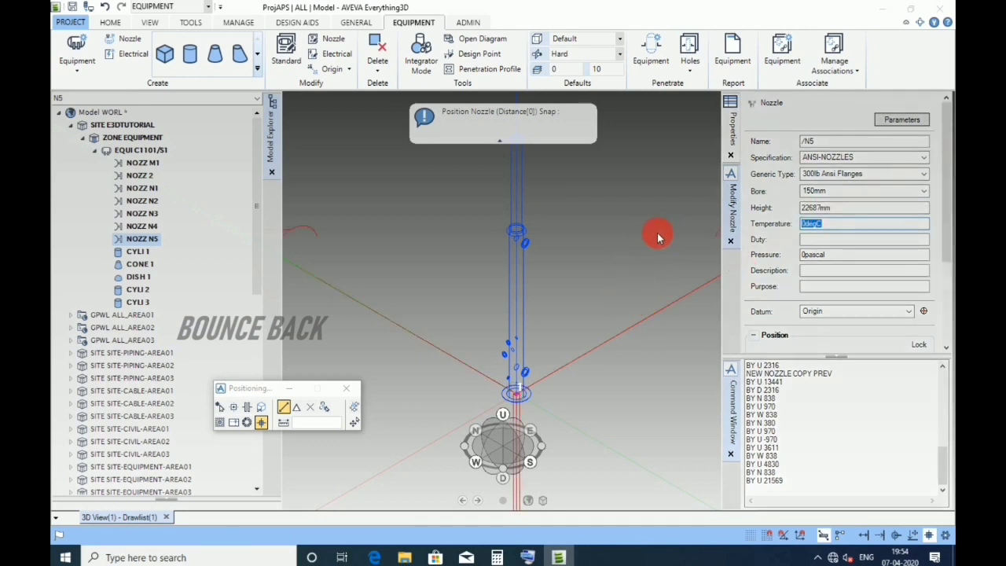
{"action": "scroll", "coordinate": [888, 298], "scroll_direction": "down", "scroll_amount": 3}
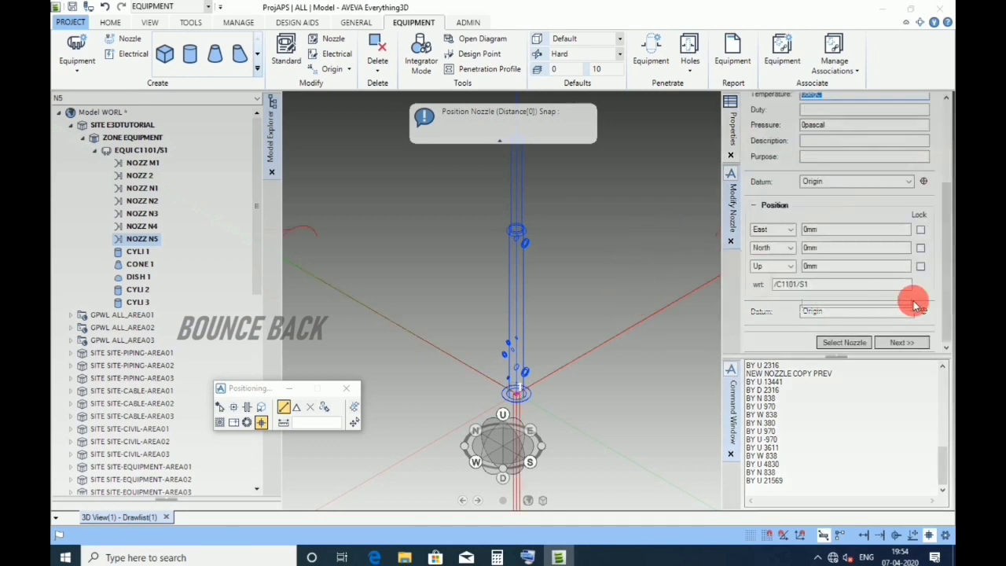
{"action": "left_click", "coordinate": [900, 343]}
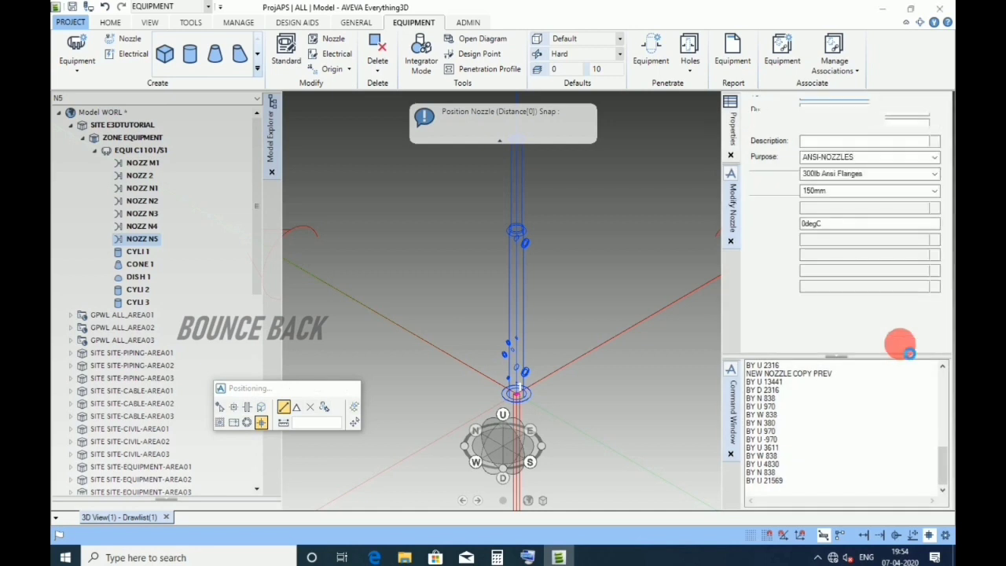
Raise N5 to the column top with BY U 22687
{"action": "left_click", "coordinate": [772, 318]}
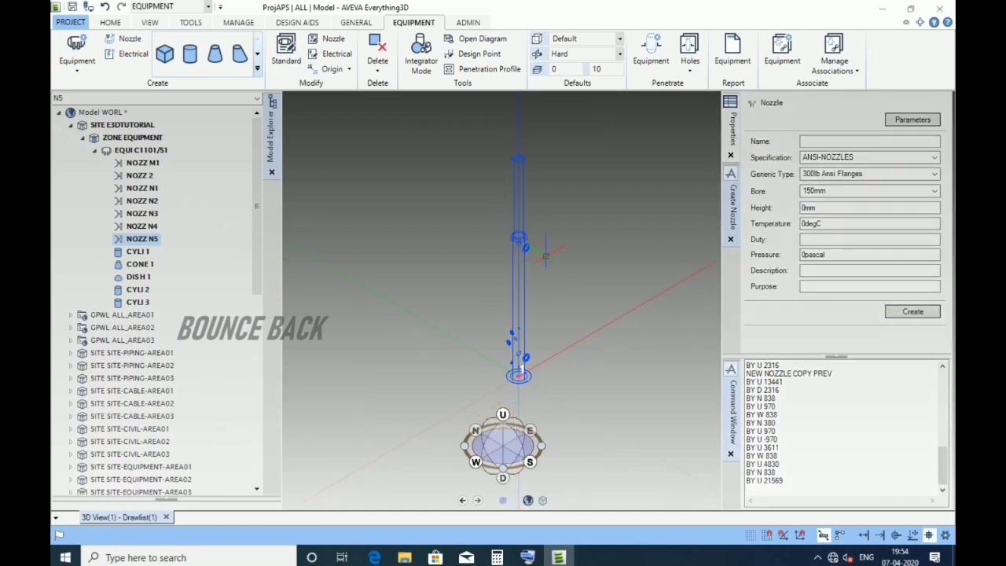
{"action": "scroll", "coordinate": [545, 254], "scroll_direction": "down", "scroll_amount": 5}
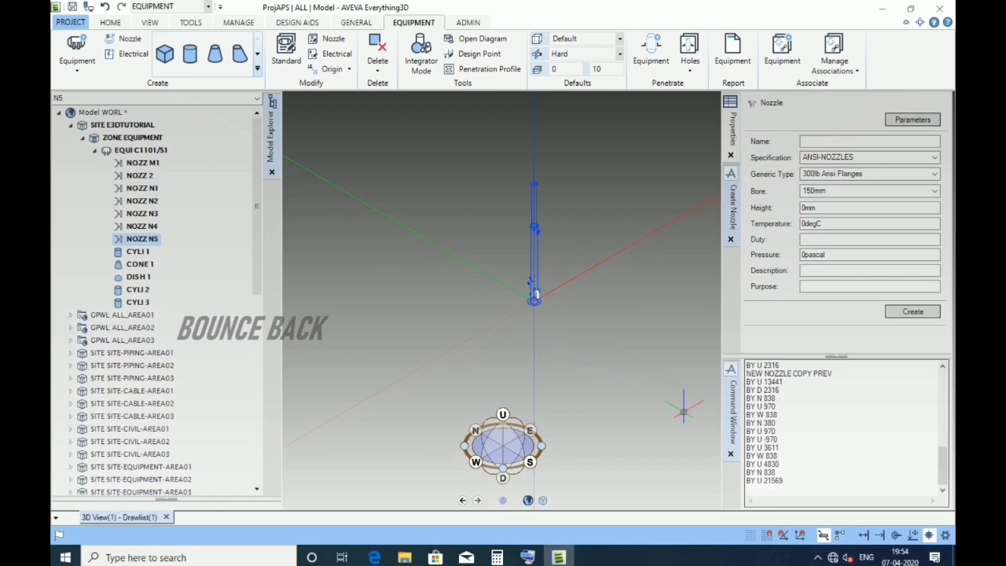
{"action": "left_click", "coordinate": [763, 498]}
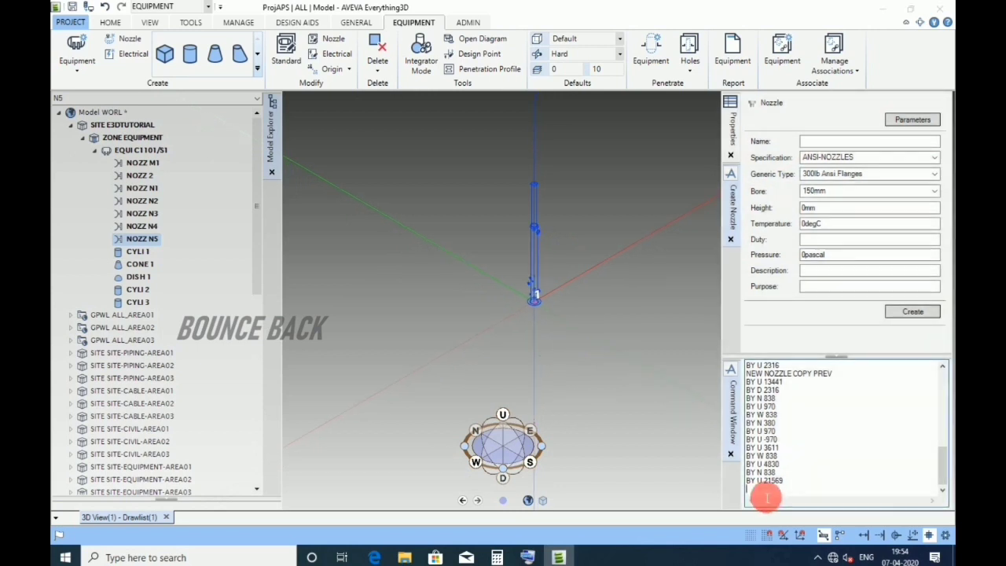
{"action": "type", "text": "BY U 22687"}
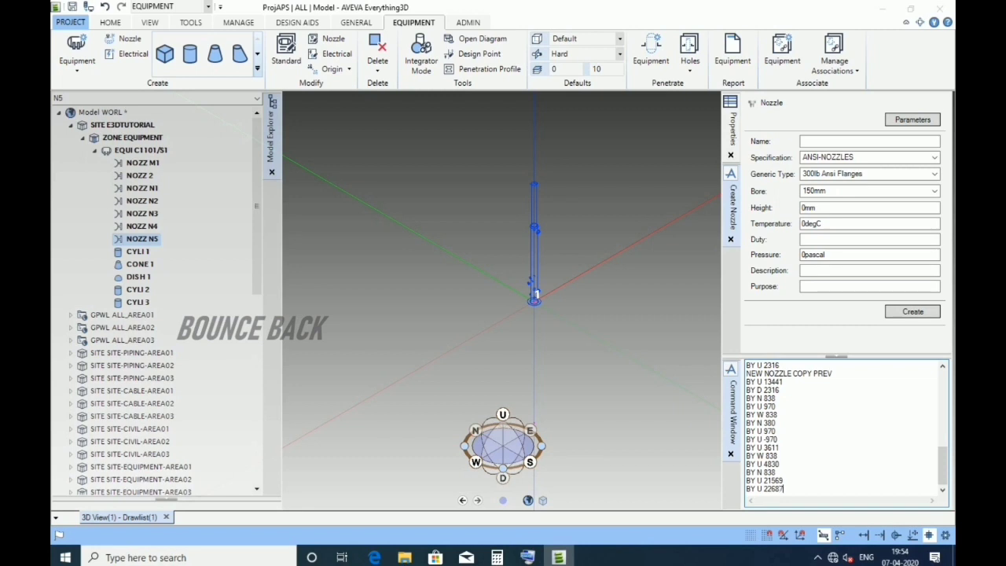
{"action": "key", "text": "Return"}
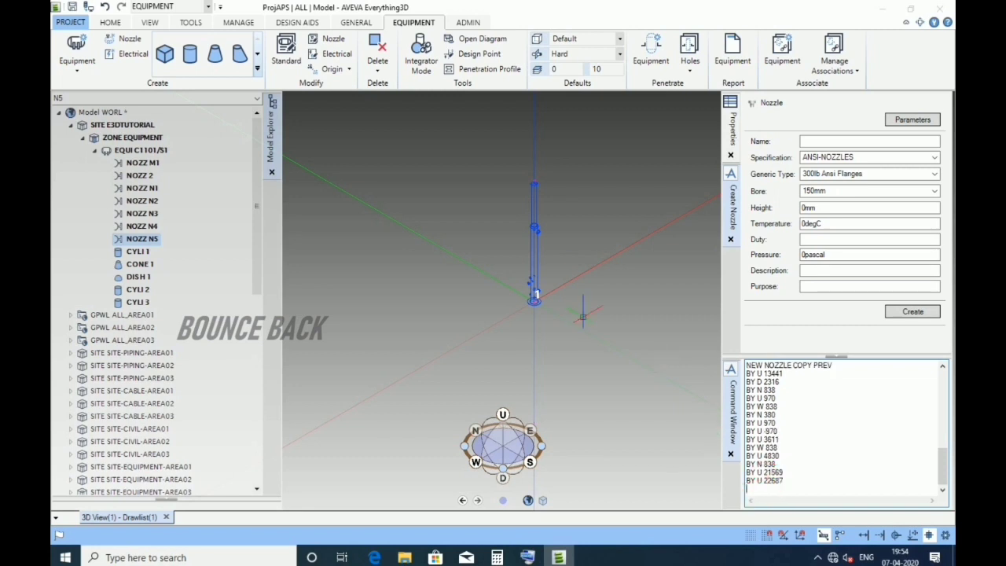
{"action": "scroll", "coordinate": [535, 295], "scroll_direction": "up", "scroll_amount": 5}
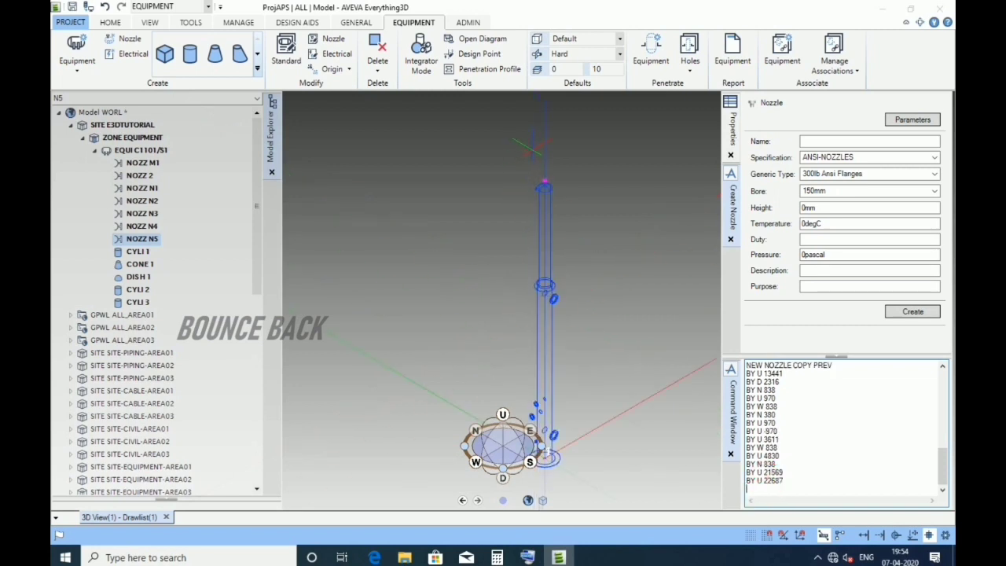
{"action": "scroll", "coordinate": [554, 191], "scroll_direction": "up", "scroll_amount": 3}
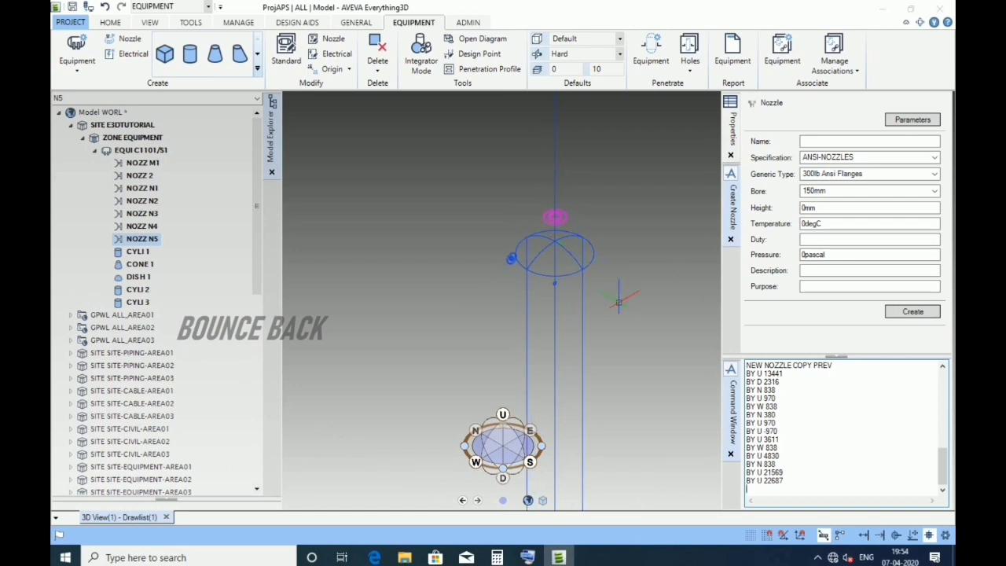
Turn on shaded rendering in the 3D view settings
{"action": "left_click", "coordinate": [149, 22]}
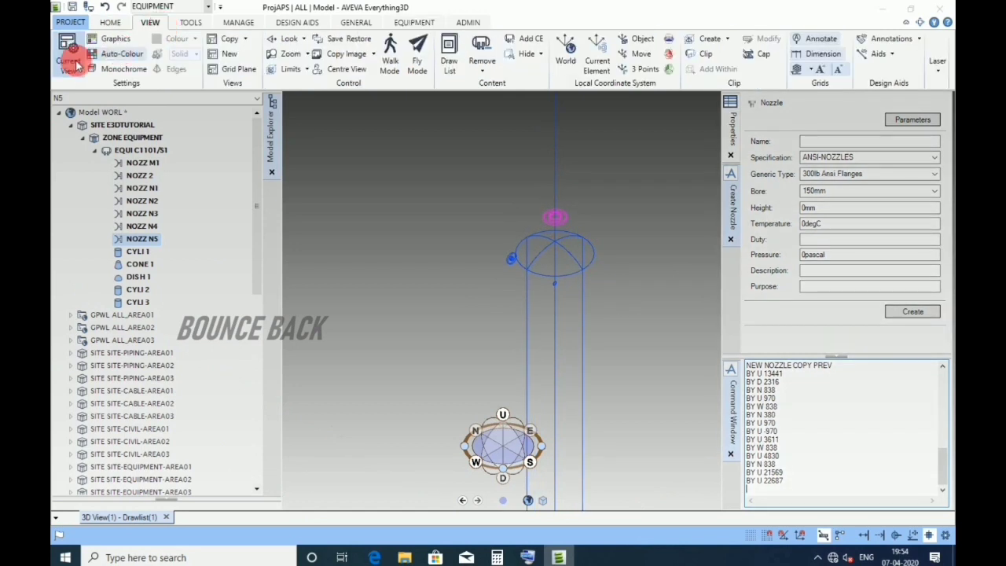
{"action": "left_click", "coordinate": [68, 59]}
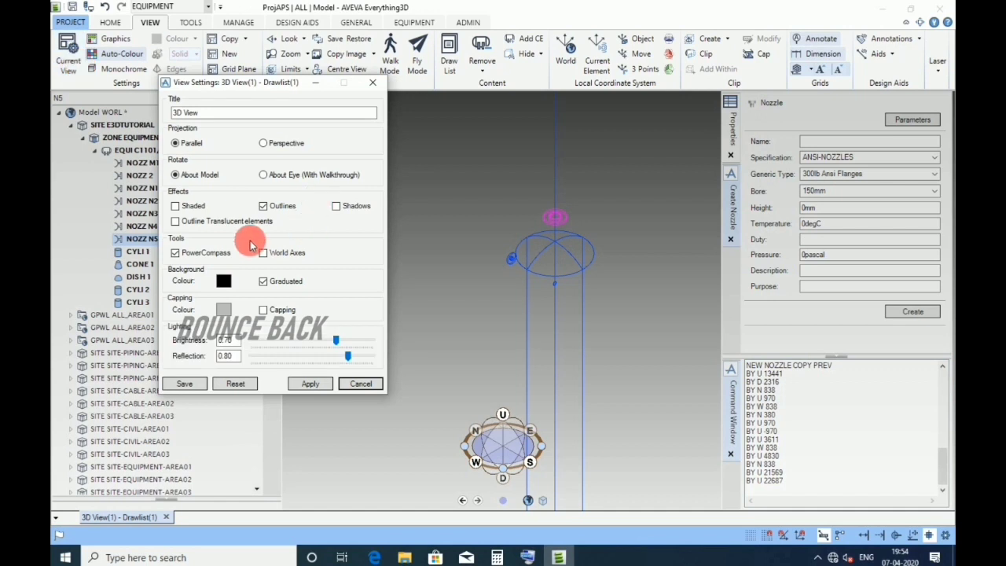
{"action": "left_click", "coordinate": [312, 383]}
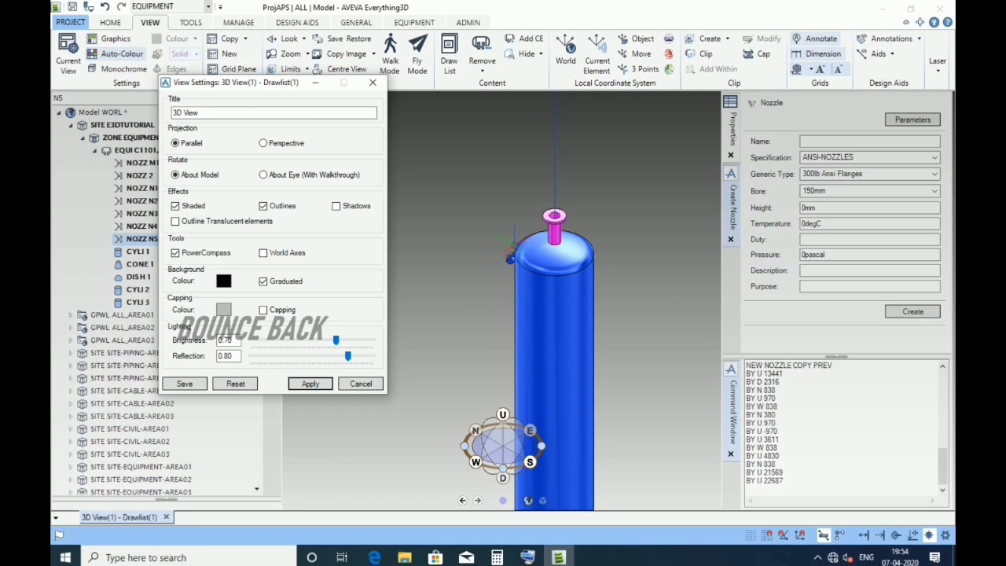
Switch the 3D view to plan looking down on the column and shift the settings window left
{"action": "scroll", "coordinate": [510, 256], "scroll_direction": "down", "scroll_amount": 8}
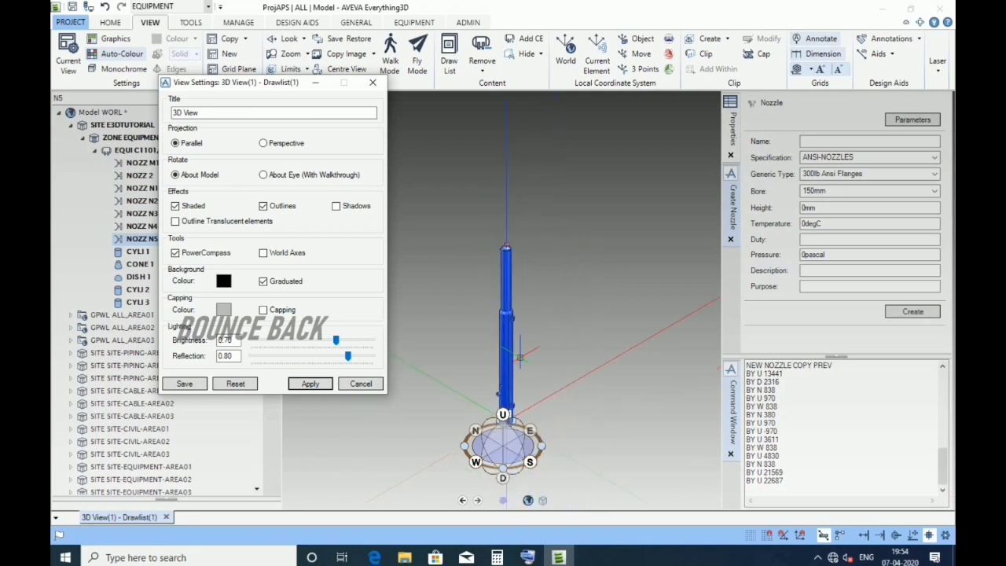
{"action": "scroll", "coordinate": [519, 356], "scroll_direction": "up", "scroll_amount": 6}
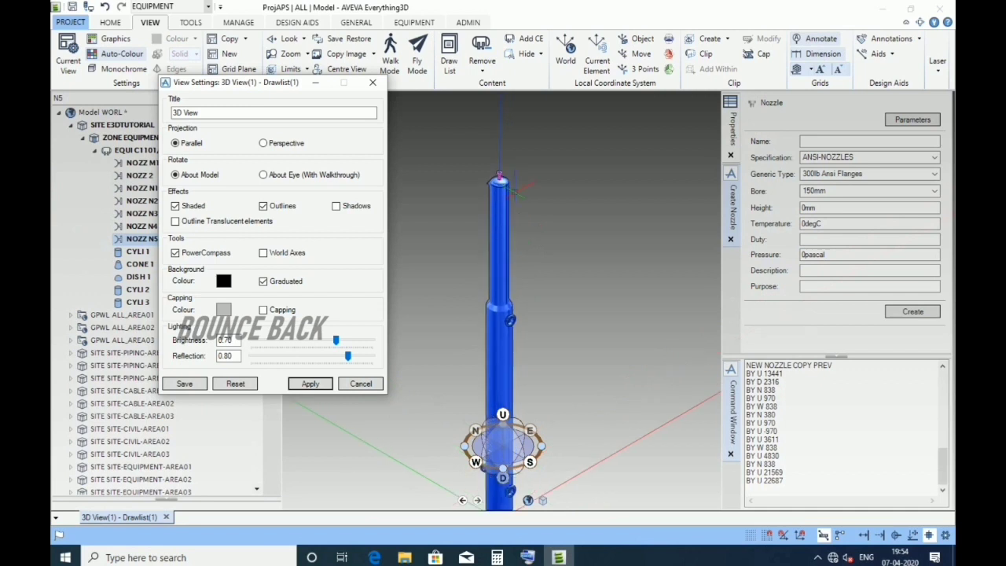
{"action": "scroll", "coordinate": [520, 187], "scroll_direction": "up", "scroll_amount": 2}
{"action": "left_click", "coordinate": [557, 144]}
{"action": "right_click", "coordinate": [588, 223]}
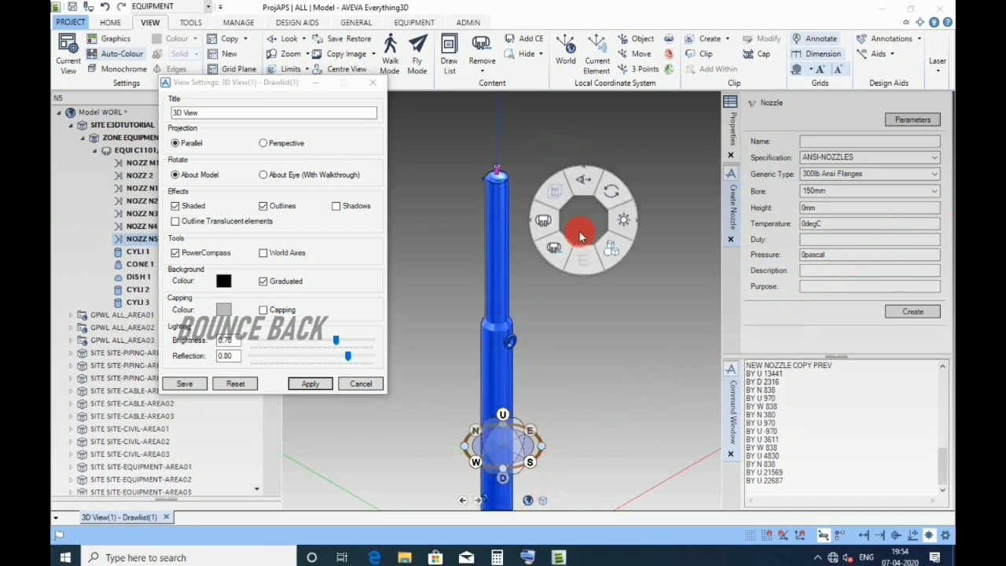
{"action": "left_click", "coordinate": [588, 223]}
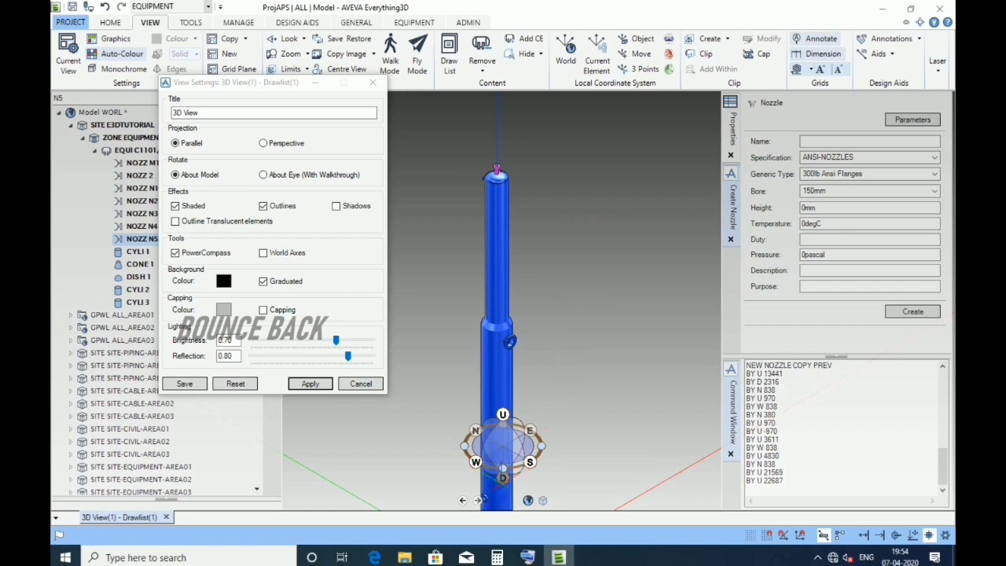
{"action": "left_click", "coordinate": [503, 477]}
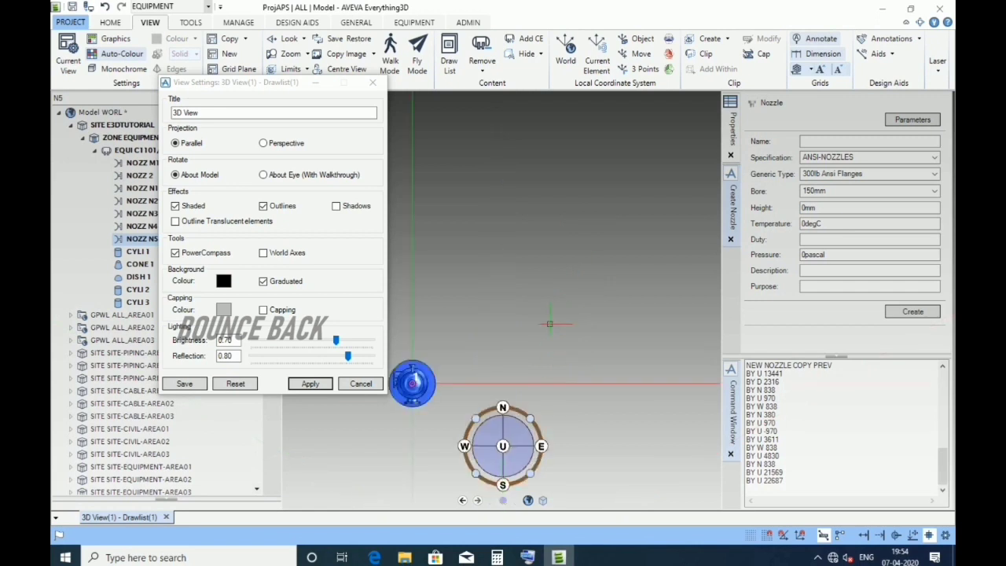
{"action": "scroll", "coordinate": [597, 306], "scroll_direction": "down", "scroll_amount": 2}
{"action": "scroll", "coordinate": [471, 363], "scroll_direction": "up", "scroll_amount": 5}
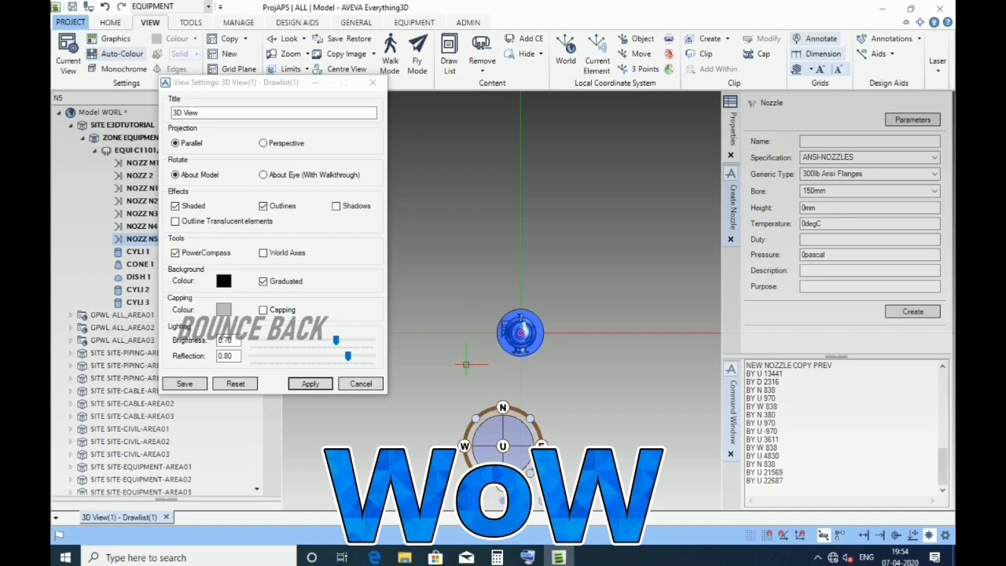
{"action": "left_click_drag", "start_coordinate": [269, 85], "coordinate": [154, 126]}
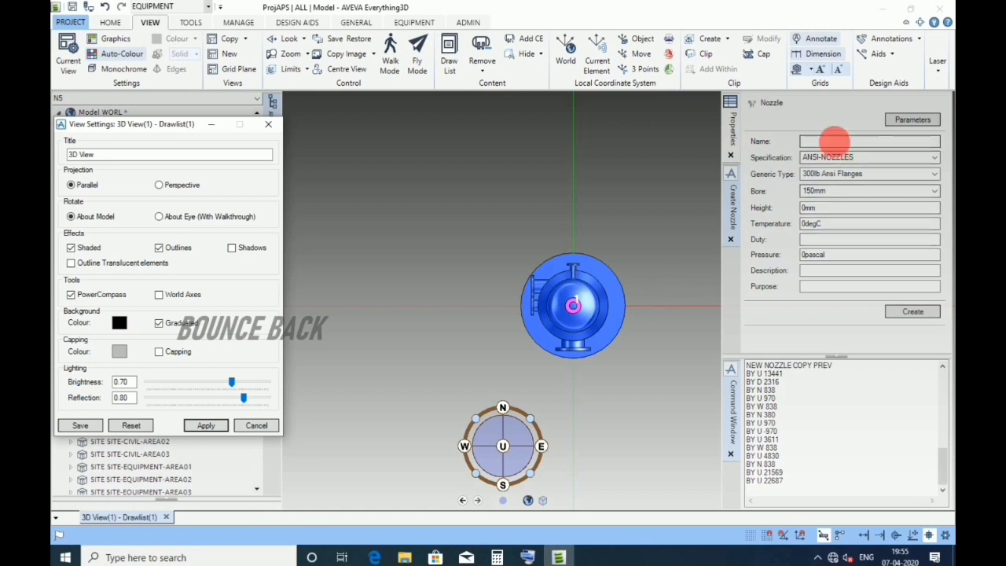
Create nozzle N6 with a 100mm bore and 787mm height
{"action": "left_click", "coordinate": [841, 142]}
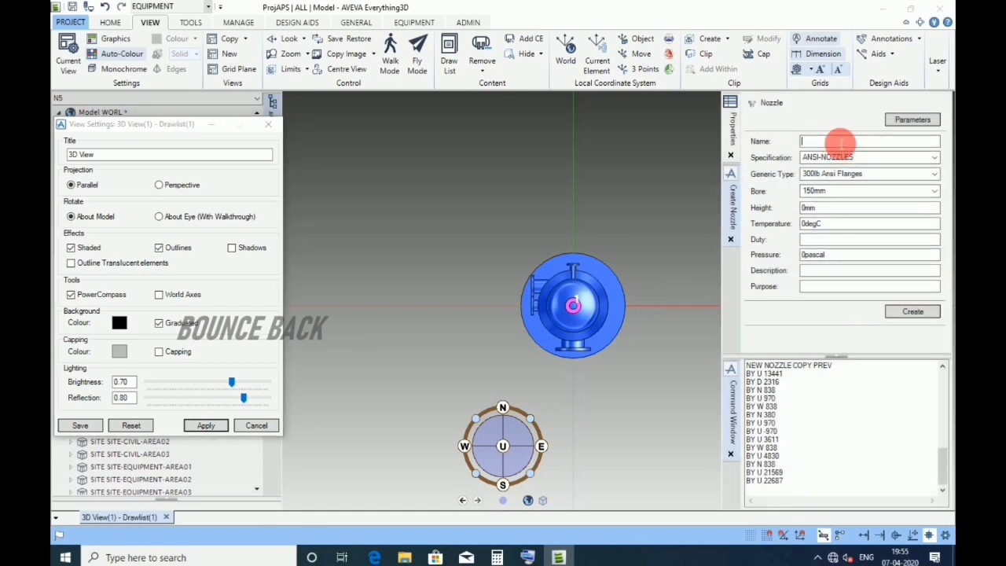
{"action": "type", "text": "N6"}
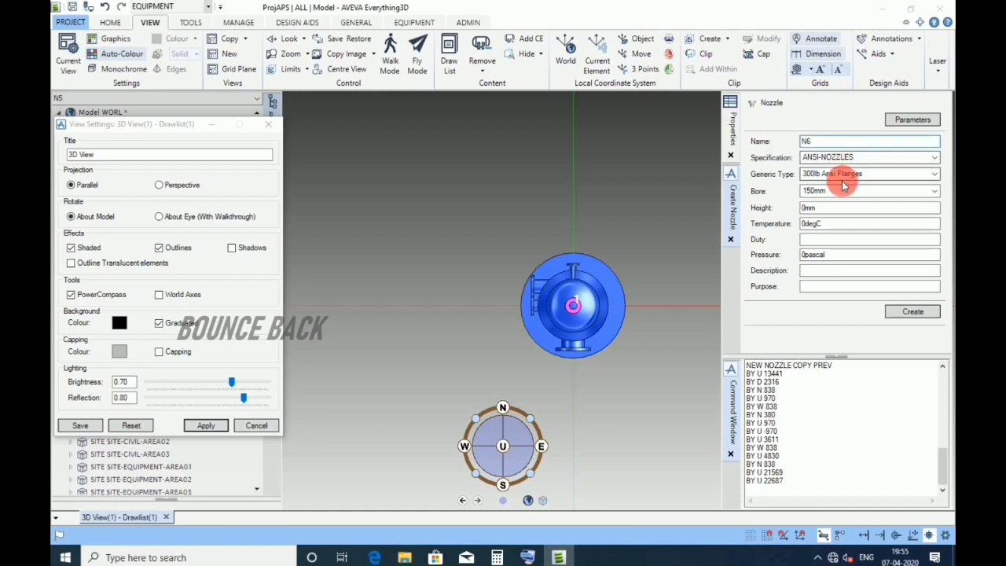
{"action": "left_click", "coordinate": [835, 190]}
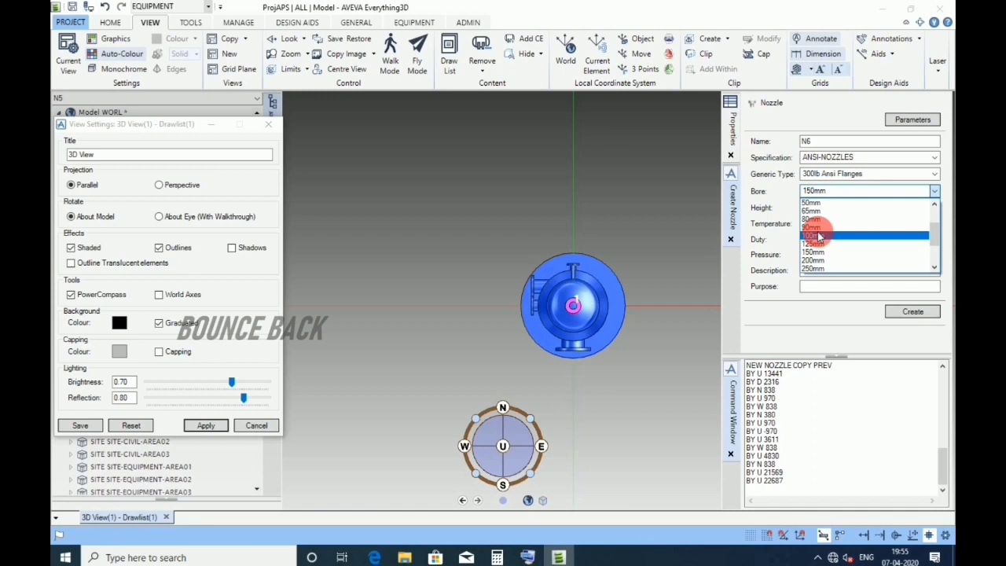
{"action": "left_click", "coordinate": [818, 236]}
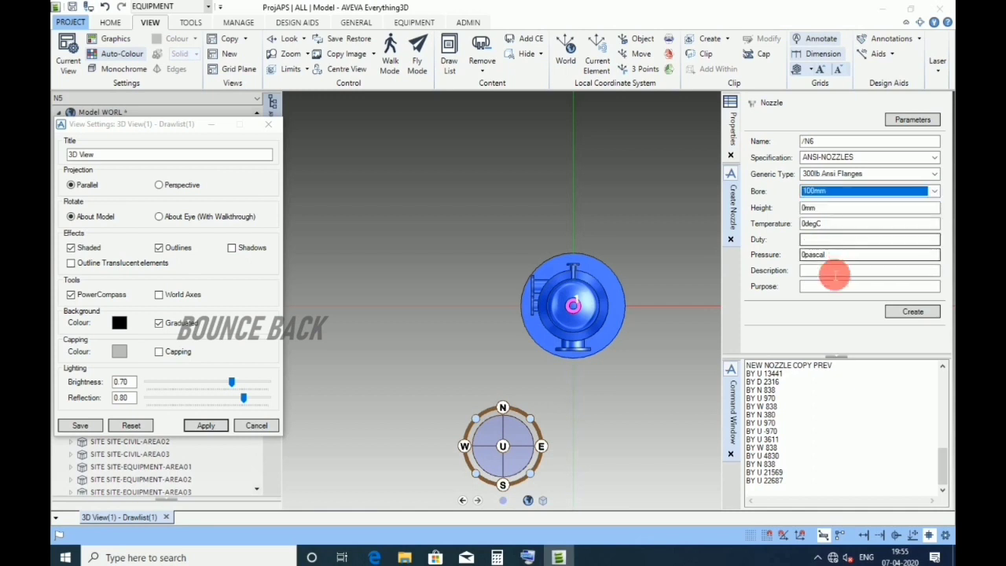
{"action": "double_click", "coordinate": [809, 207]}
{"action": "type", "text": "787"}
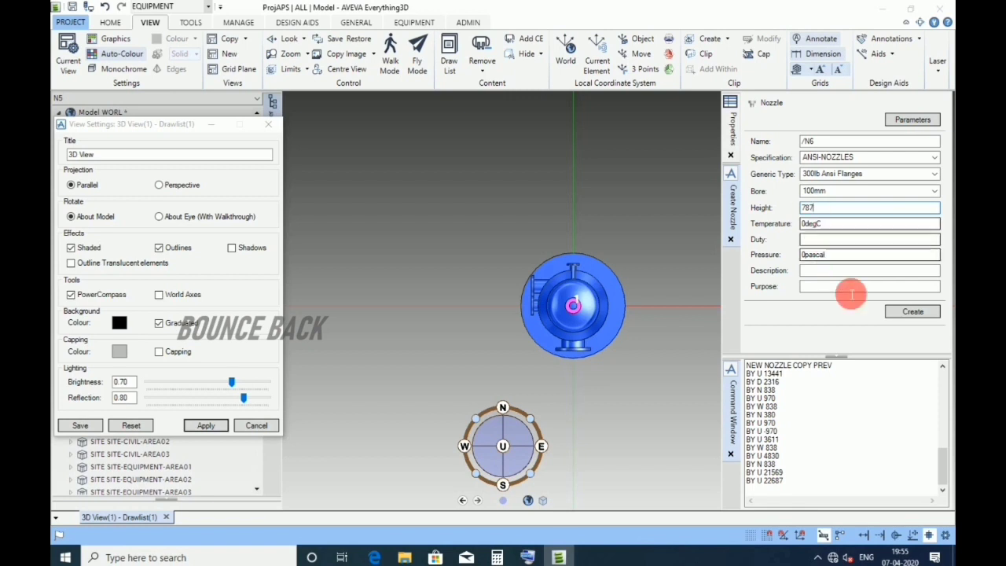
{"action": "left_click", "coordinate": [904, 311]}
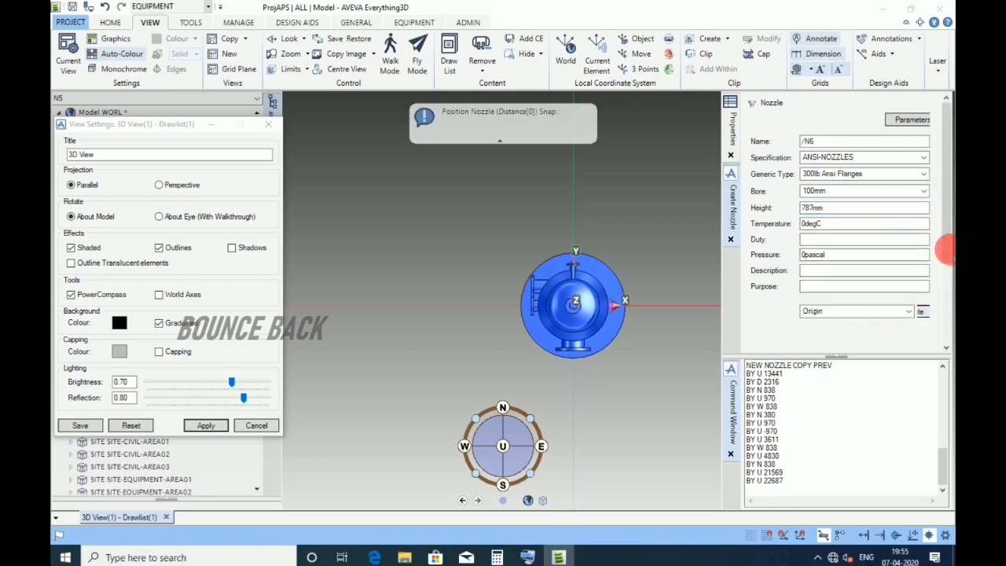
Change N6's alignment direction from W to N and finish
{"action": "left_click_drag", "start_coordinate": [948, 253], "coordinate": [949, 257]}
{"action": "scroll", "coordinate": [948, 257], "scroll_direction": "down", "scroll_amount": 3}
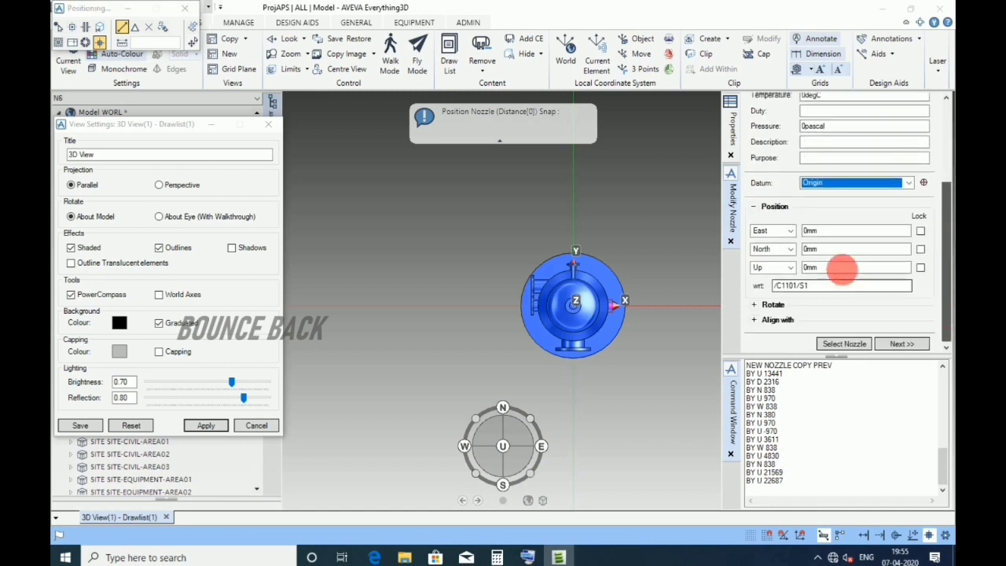
{"action": "left_click", "coordinate": [752, 319]}
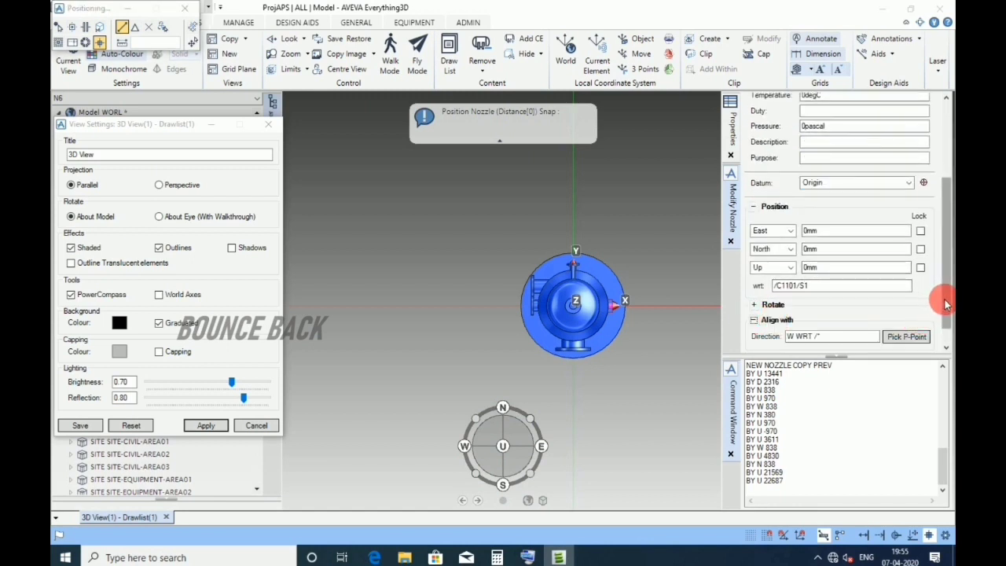
{"action": "scroll", "coordinate": [864, 318], "scroll_direction": "down", "scroll_amount": 1}
{"action": "double_click", "coordinate": [789, 313]}
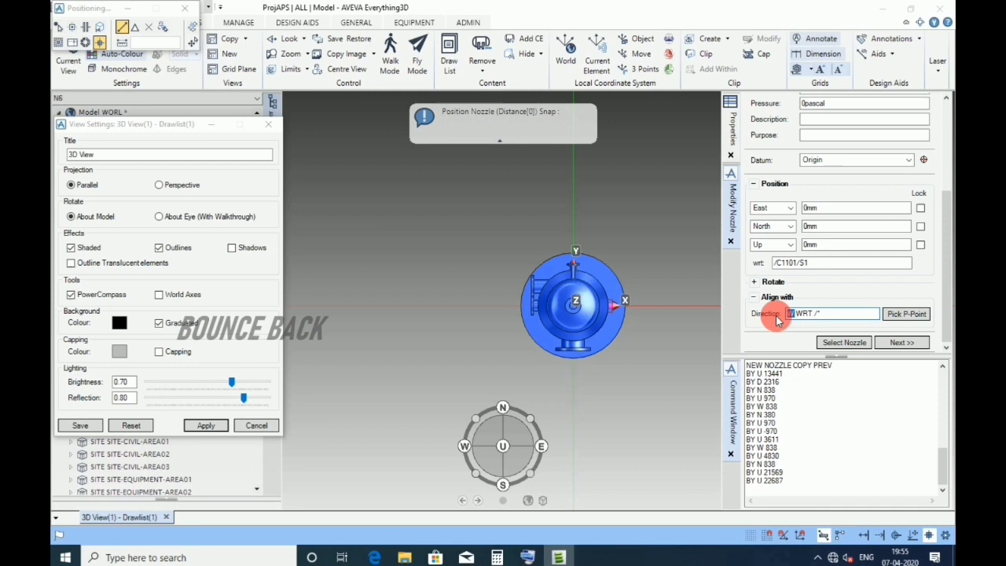
{"action": "type", "text": "N"}
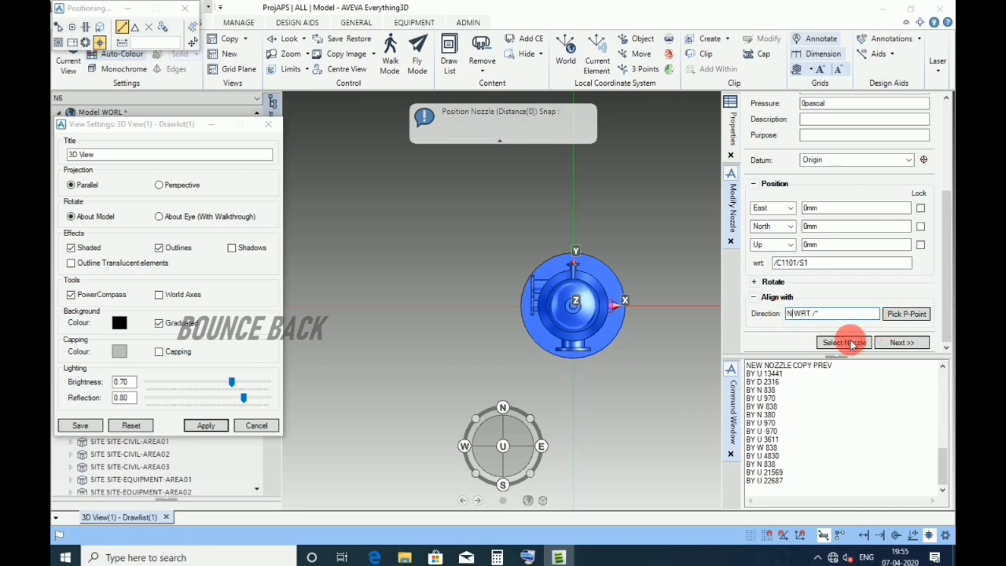
{"action": "left_click", "coordinate": [901, 341]}
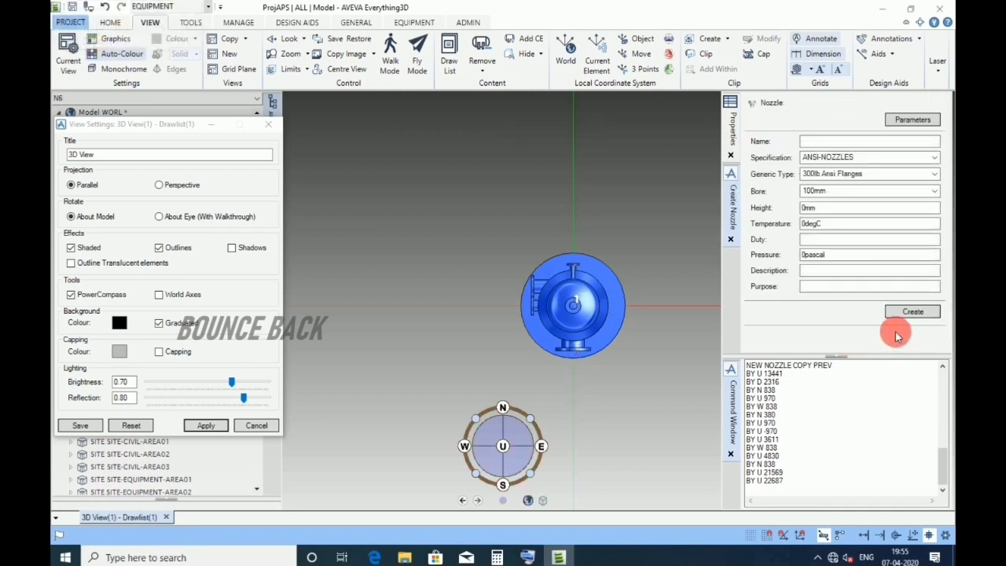
Move nozzle N6 787 north and 13380 up using BY commands
{"action": "left_click", "coordinate": [763, 497]}
{"action": "type", "text": "BY"}
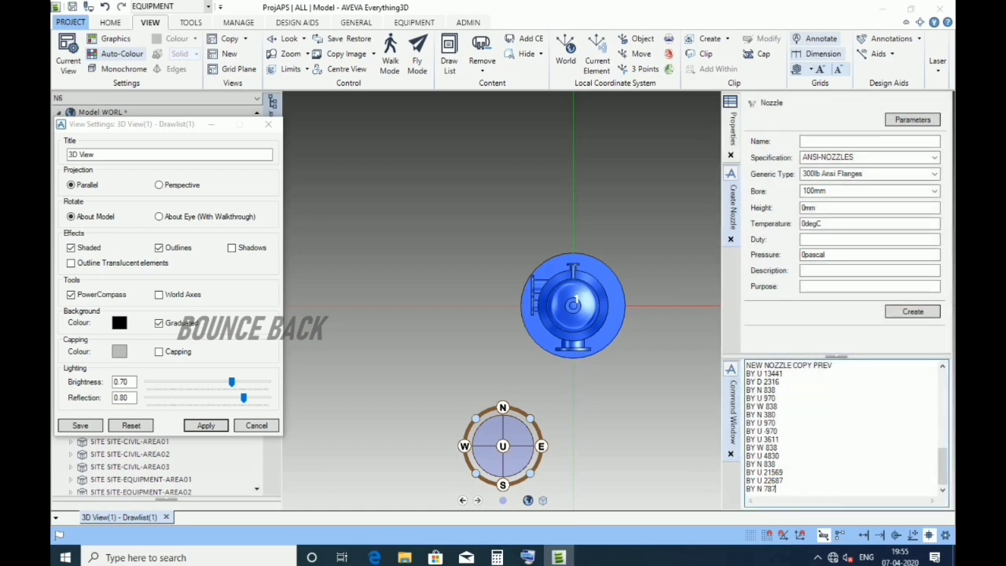
{"action": "type", "text": " N 787"}
{"action": "key", "text": "Return"}
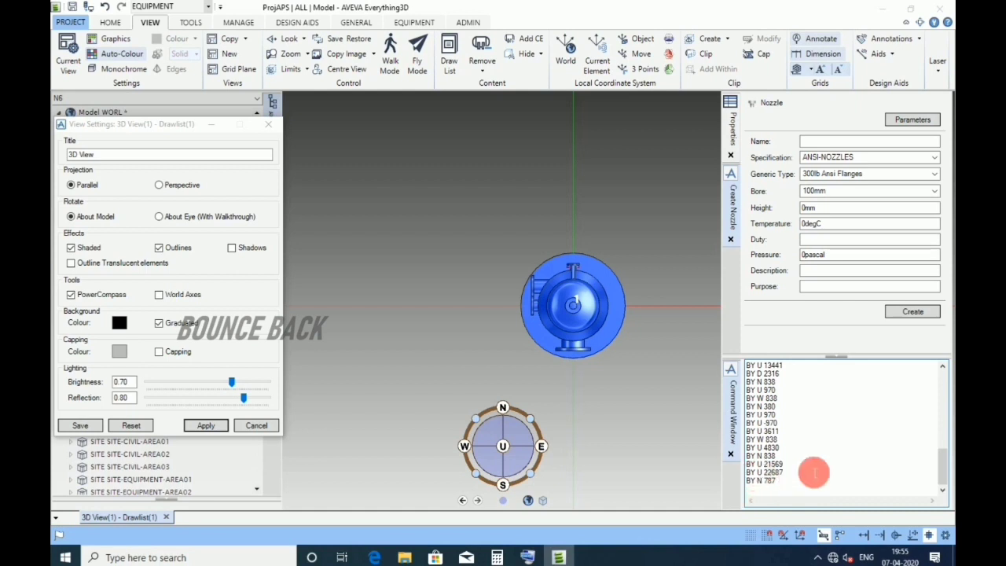
{"action": "type", "text": "BY"}
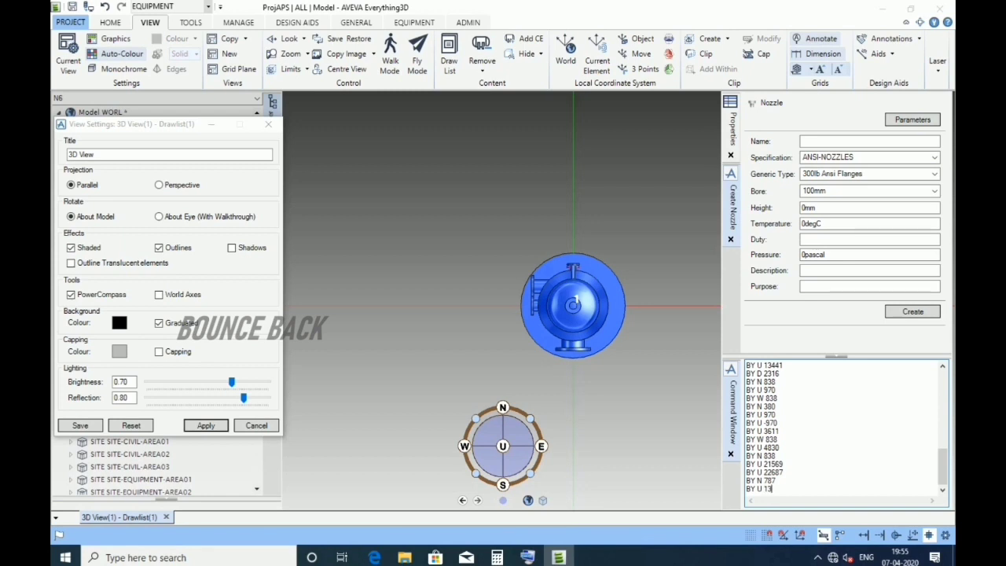
{"action": "type", "text": "U 13380"}
{"action": "key", "text": "Return"}
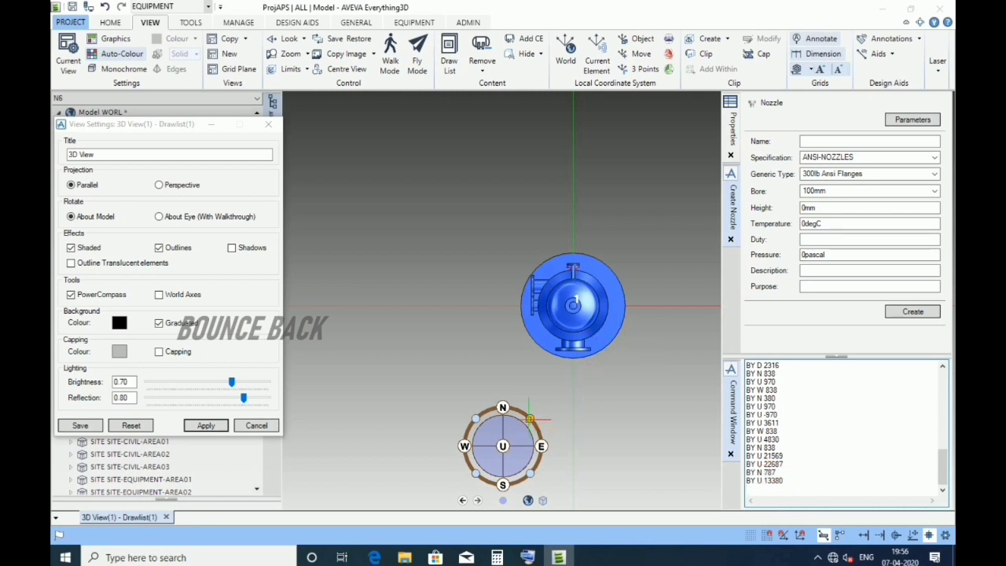
Orbit and zoom to a side view of the column showing nozzle N6 partway up
{"action": "middle_click_drag", "start_coordinate": [531, 418], "coordinate": [620, 321]}
{"action": "scroll", "coordinate": [620, 321], "scroll_direction": "down", "scroll_amount": 3}
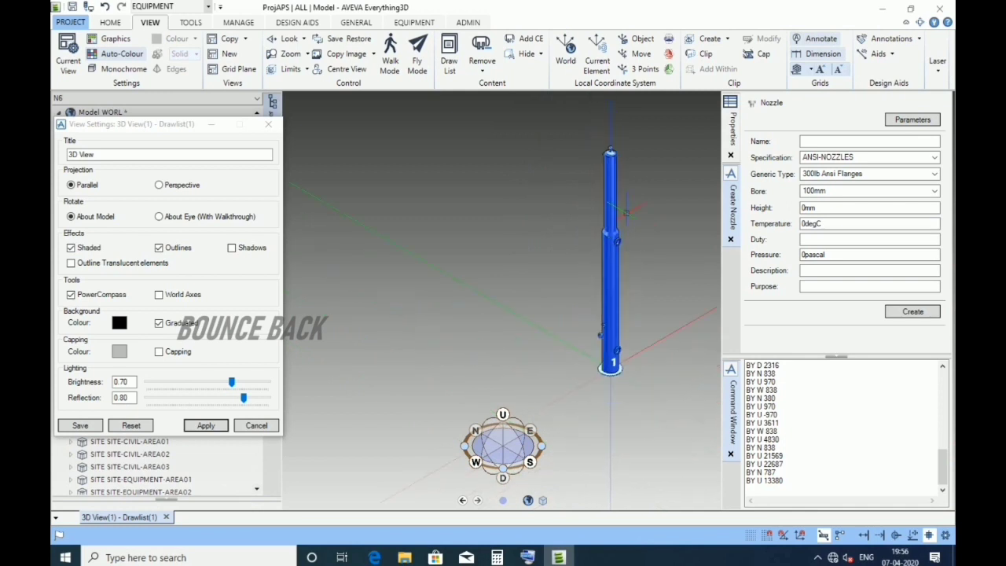
{"action": "scroll", "coordinate": [621, 184], "scroll_direction": "up", "scroll_amount": 1}
{"action": "middle_click_drag", "start_coordinate": [626, 310], "coordinate": [322, 256]}
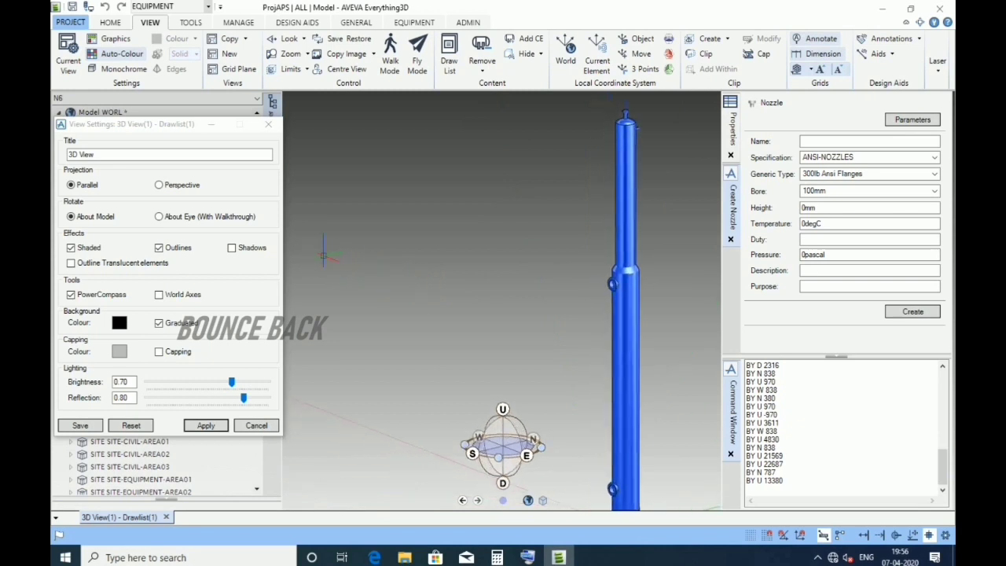
{"action": "scroll", "coordinate": [646, 315], "scroll_direction": "up", "scroll_amount": 10}
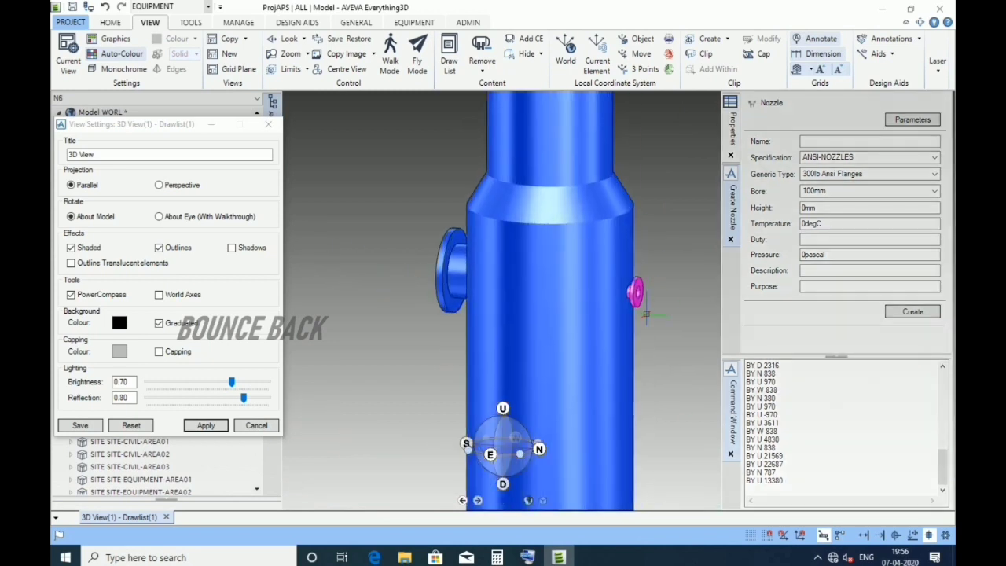
{"action": "scroll", "coordinate": [645, 315], "scroll_direction": "up", "scroll_amount": 2}
{"action": "scroll", "coordinate": [635, 302], "scroll_direction": "down", "scroll_amount": 3}
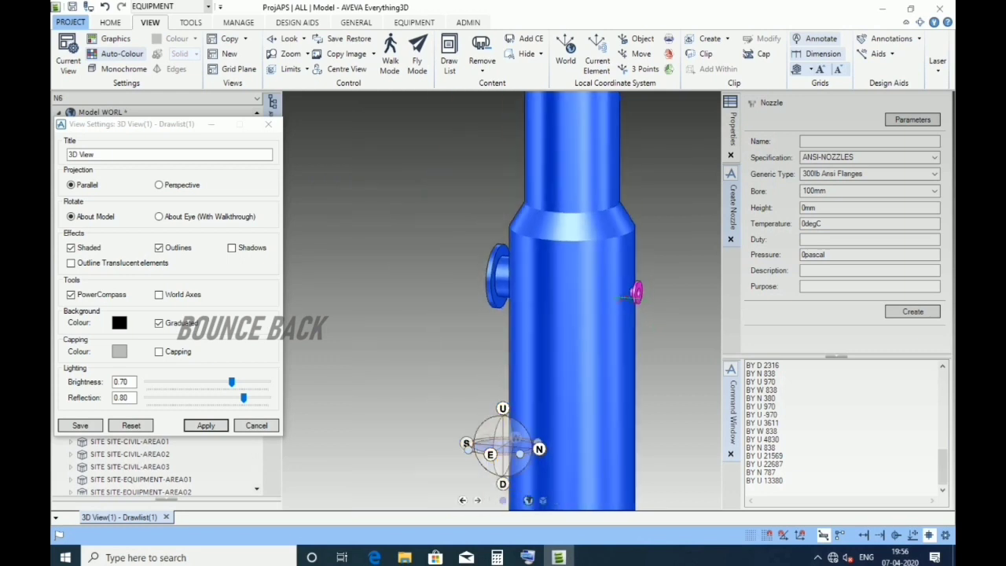
{"action": "scroll", "coordinate": [634, 297], "scroll_direction": "down", "scroll_amount": 1}
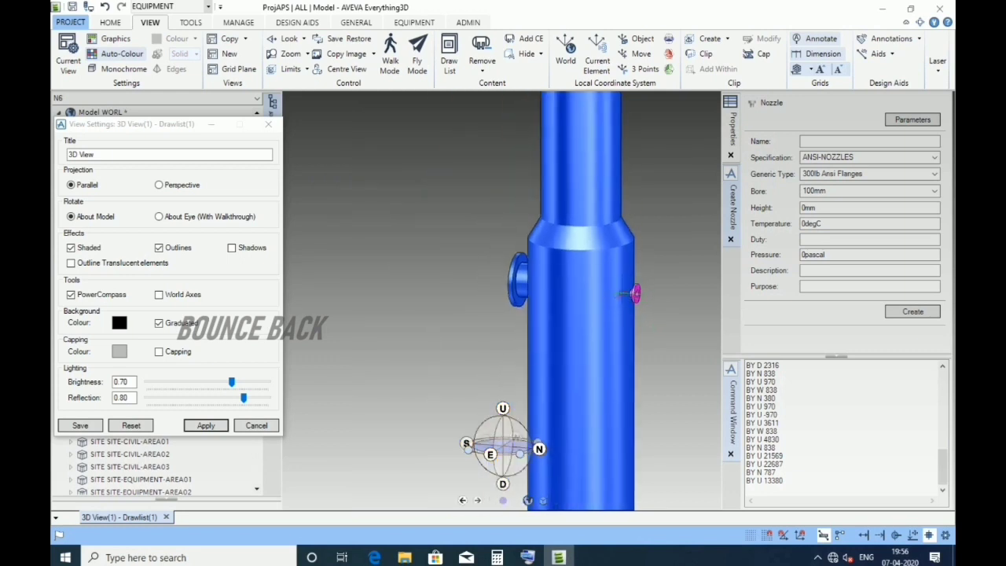
{"action": "scroll", "coordinate": [635, 295], "scroll_direction": "down", "scroll_amount": 3}
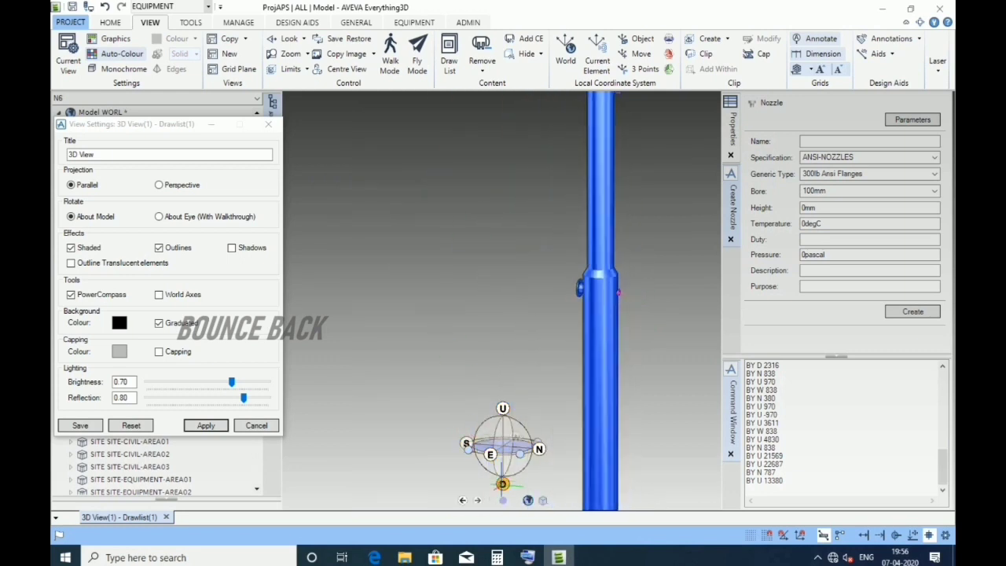
From plan view, create nozzle N7 with a 50mm bore and 838mm height
{"action": "left_click", "coordinate": [502, 483]}
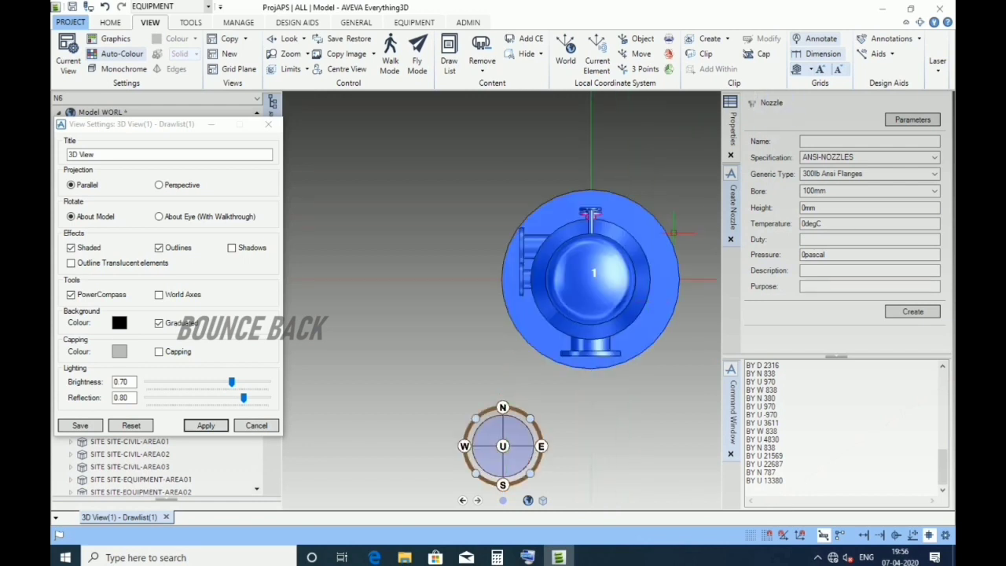
{"action": "left_click", "coordinate": [814, 141]}
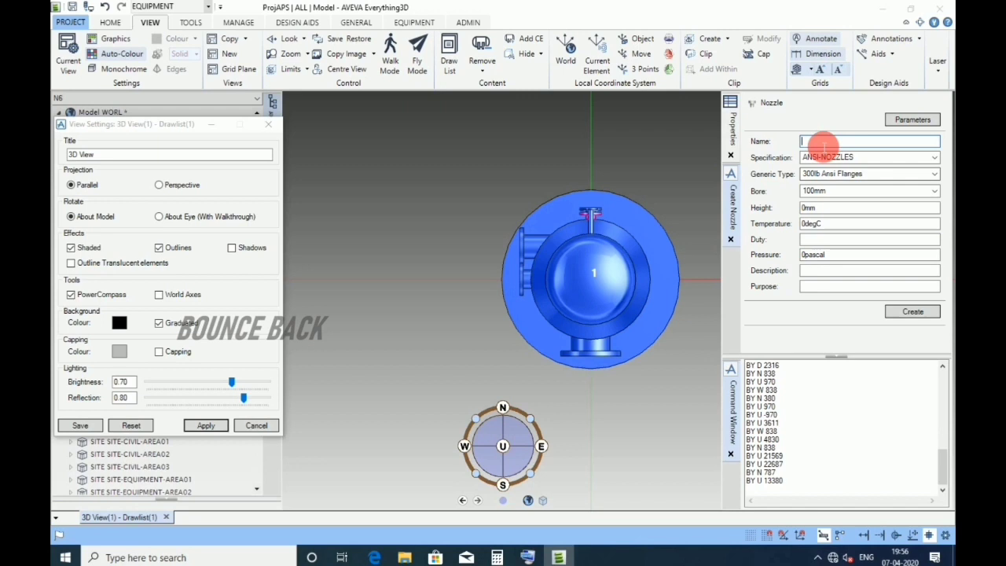
{"action": "type", "text": "N7"}
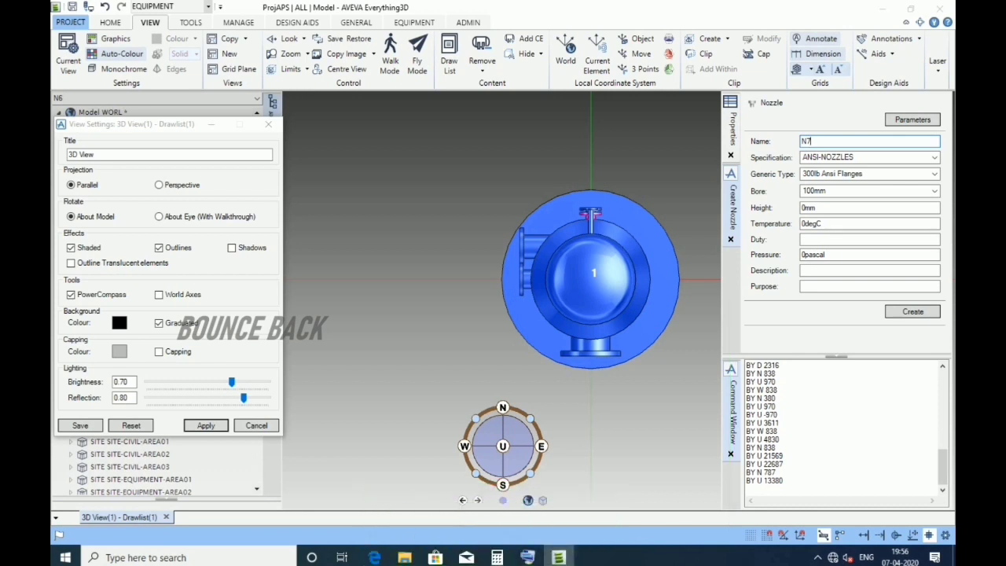
{"action": "left_click", "coordinate": [823, 191]}
{"action": "scroll", "coordinate": [817, 216], "scroll_direction": "up", "scroll_amount": 2}
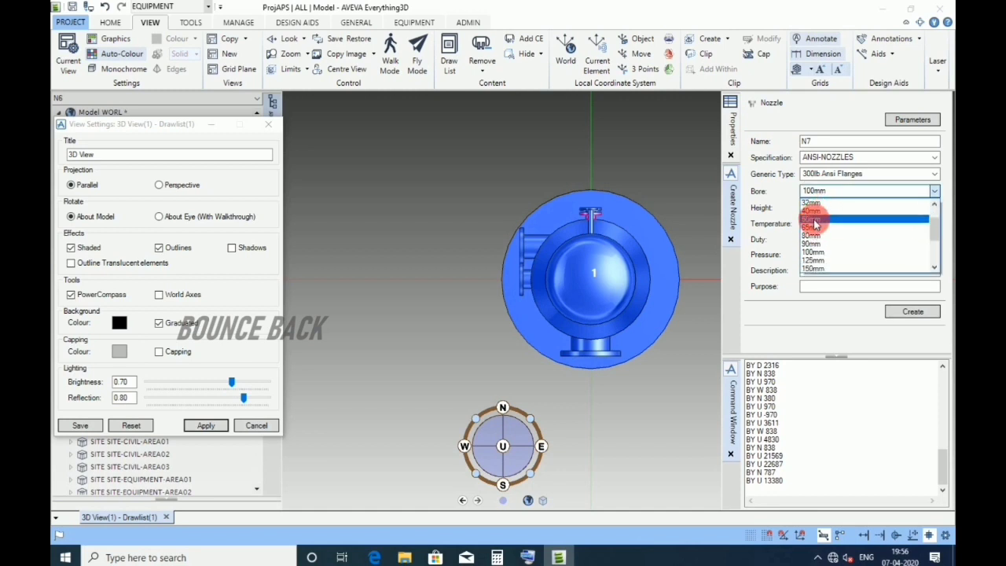
{"action": "left_click", "coordinate": [815, 212]}
{"action": "double_click", "coordinate": [809, 208]}
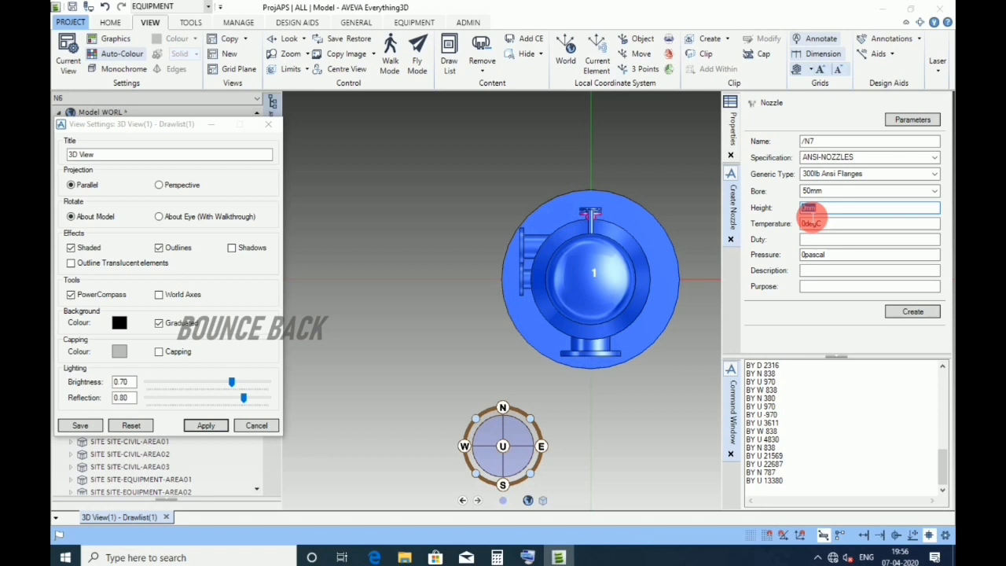
{"action": "type", "text": "8"}
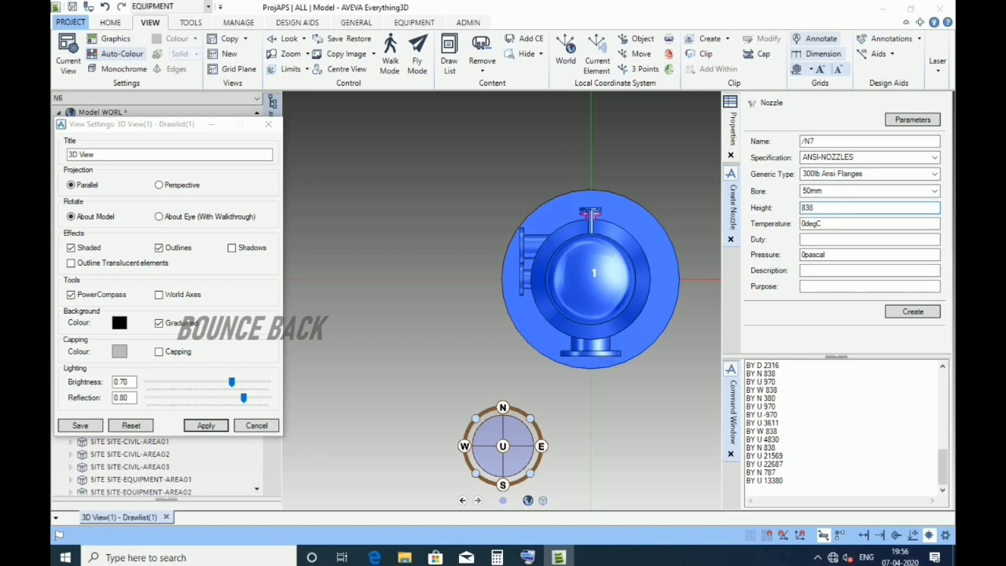
{"action": "type", "text": "38"}
{"action": "left_click", "coordinate": [909, 311]}
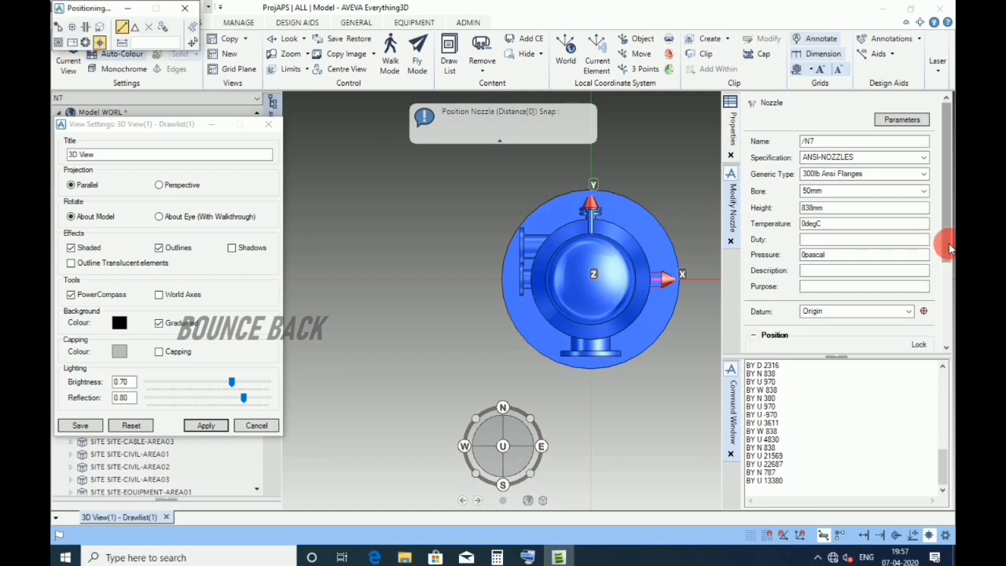
Align N7 to East and switch the model display to wireframe
{"action": "scroll", "coordinate": [942, 250], "scroll_direction": "down", "scroll_amount": 3}
{"action": "left_click", "coordinate": [754, 319]}
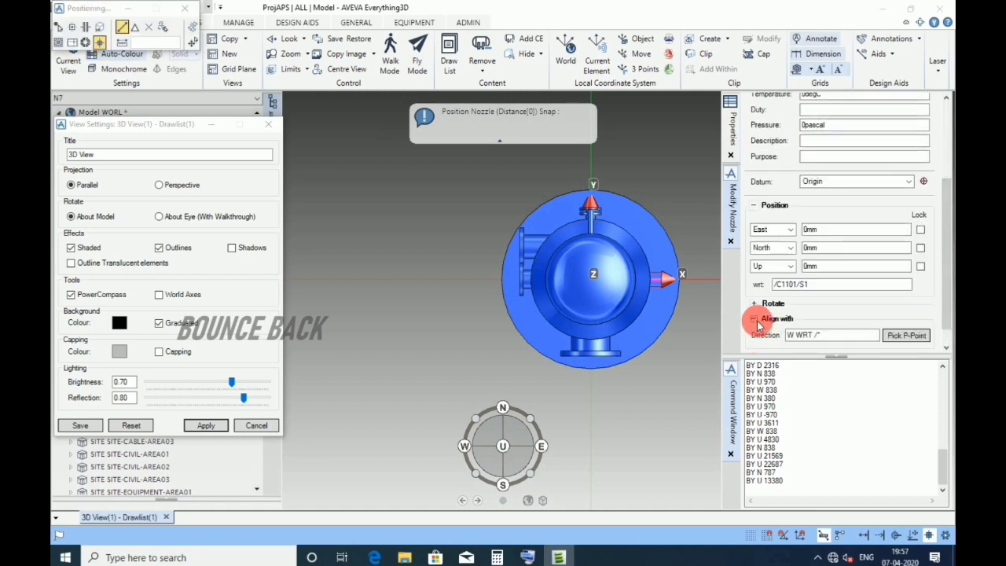
{"action": "left_click", "coordinate": [804, 318]}
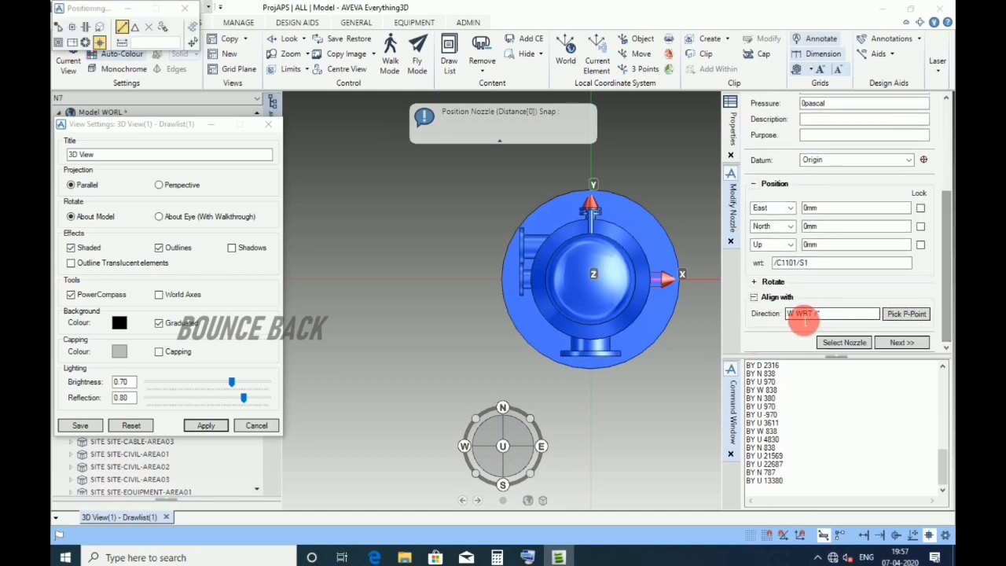
{"action": "left_click_drag", "start_coordinate": [791, 314], "coordinate": [778, 316]}
{"action": "type", "text": "E"}
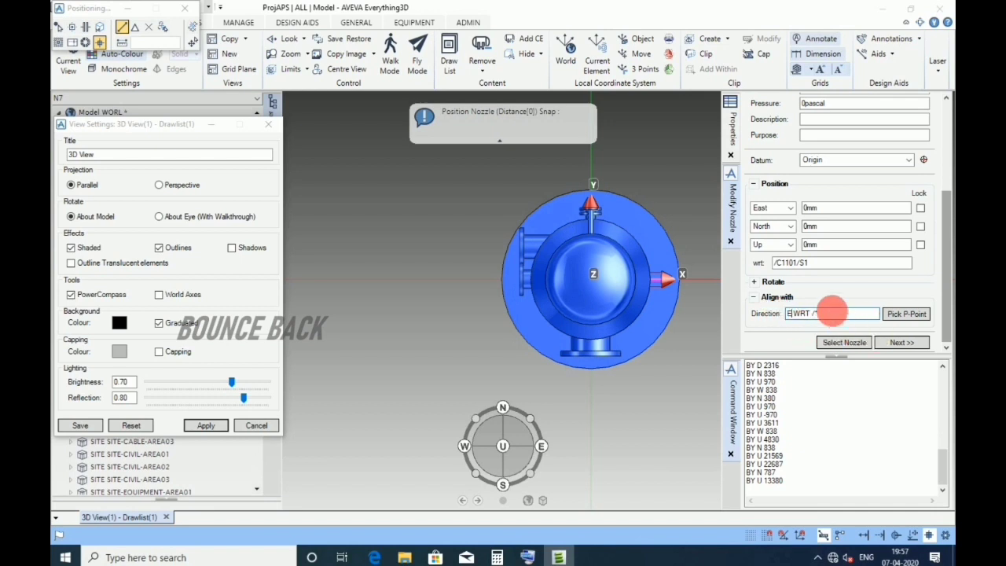
{"action": "key", "text": "Tab"}
{"action": "left_click", "coordinate": [98, 251]}
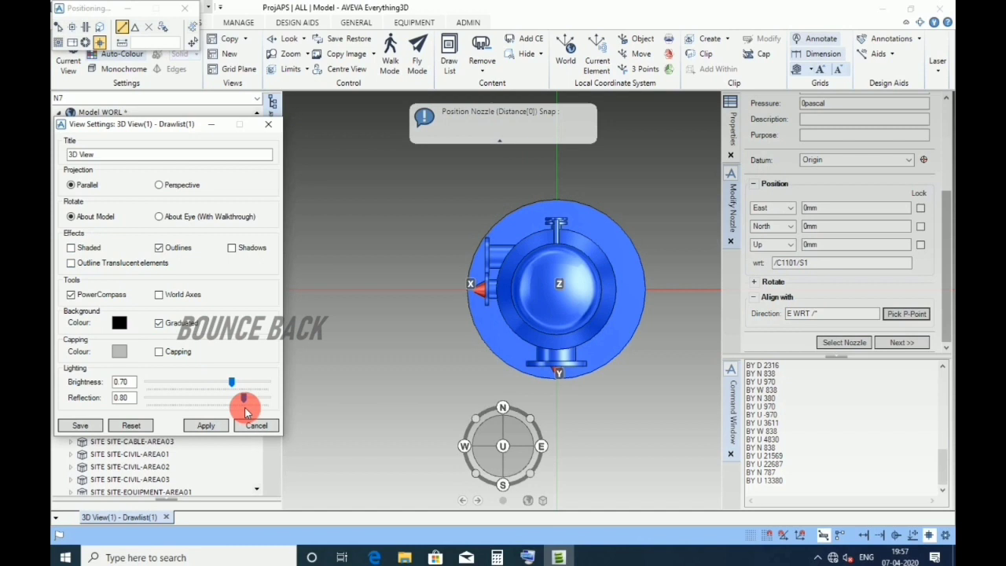
{"action": "left_click", "coordinate": [206, 425]}
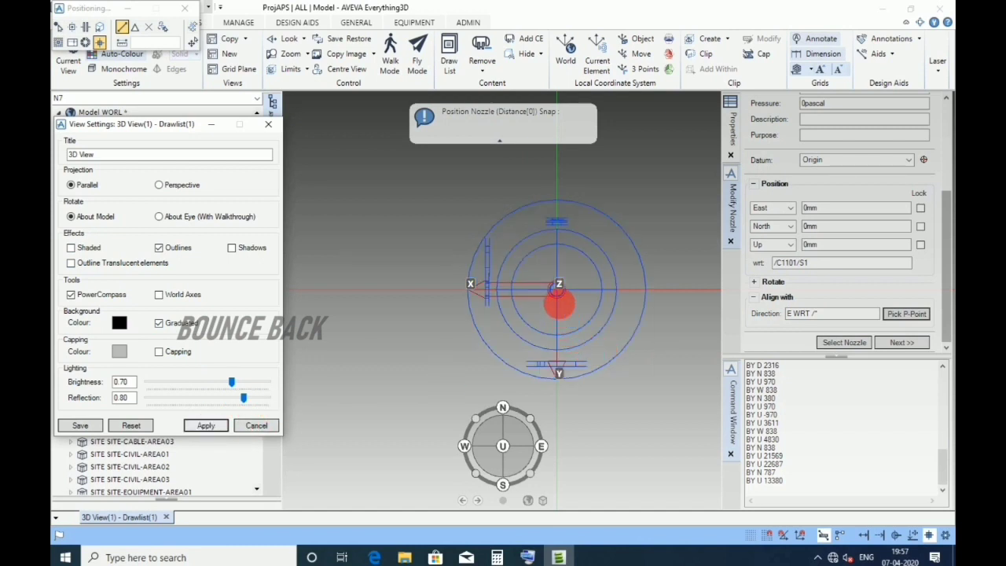
{"action": "scroll", "coordinate": [558, 303], "scroll_direction": "up", "scroll_amount": 3}
{"action": "scroll", "coordinate": [552, 308], "scroll_direction": "down", "scroll_amount": 3}
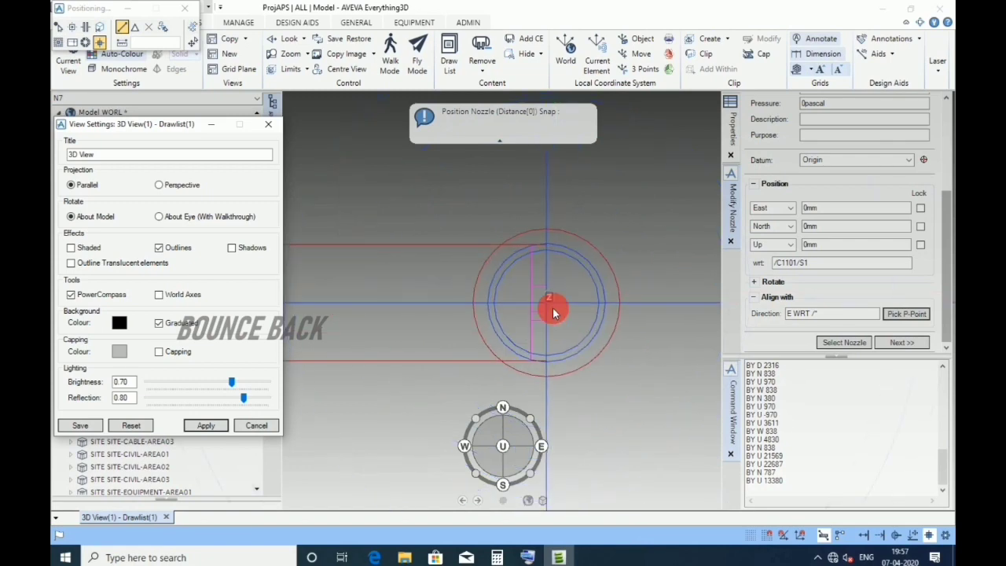
{"action": "left_click", "coordinate": [901, 342]}
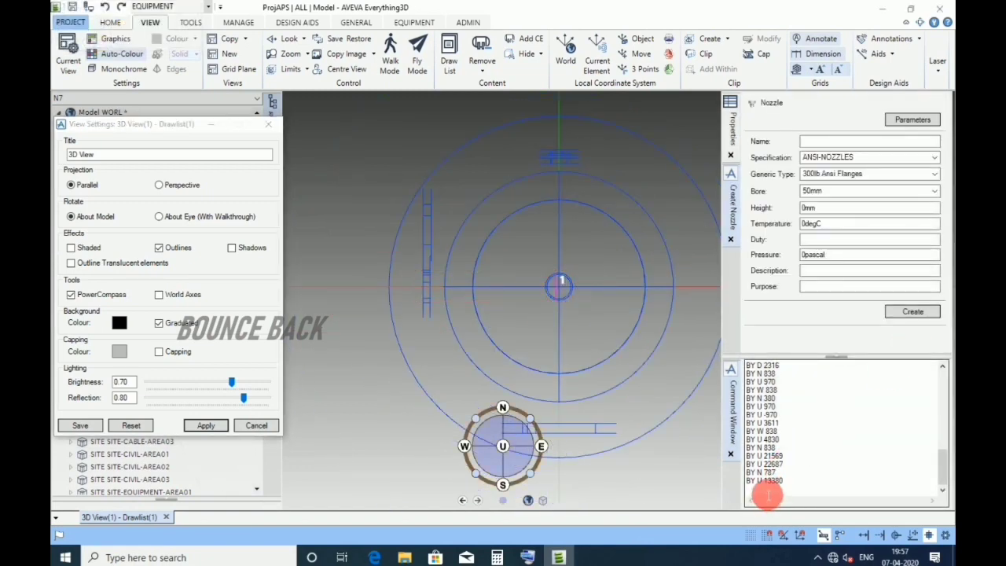
Move N7 838 mm east with BY E 838 and restore shaded rendering
{"action": "left_click", "coordinate": [766, 493]}
{"action": "type", "text": "BY E"}
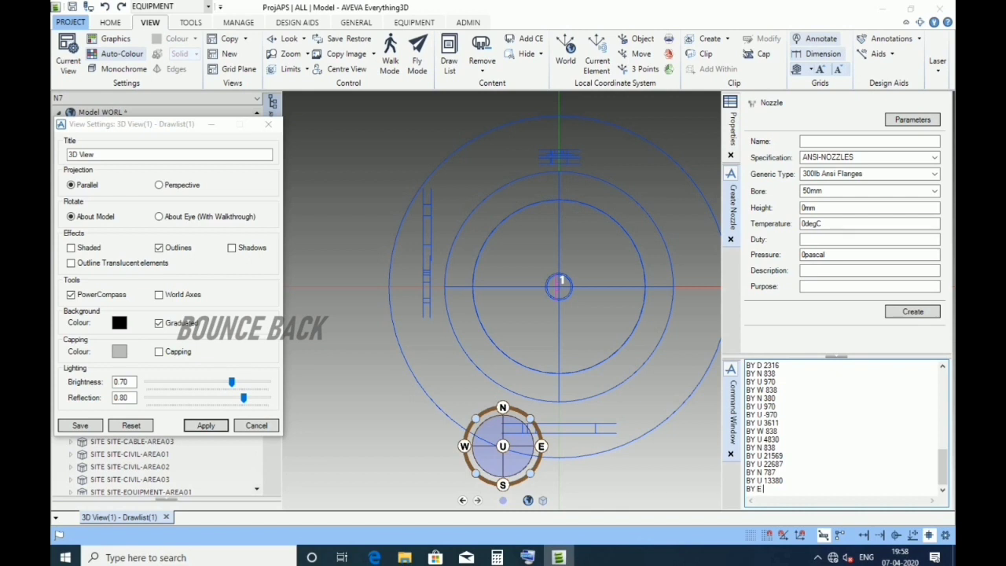
{"action": "type", "text": " 838"}
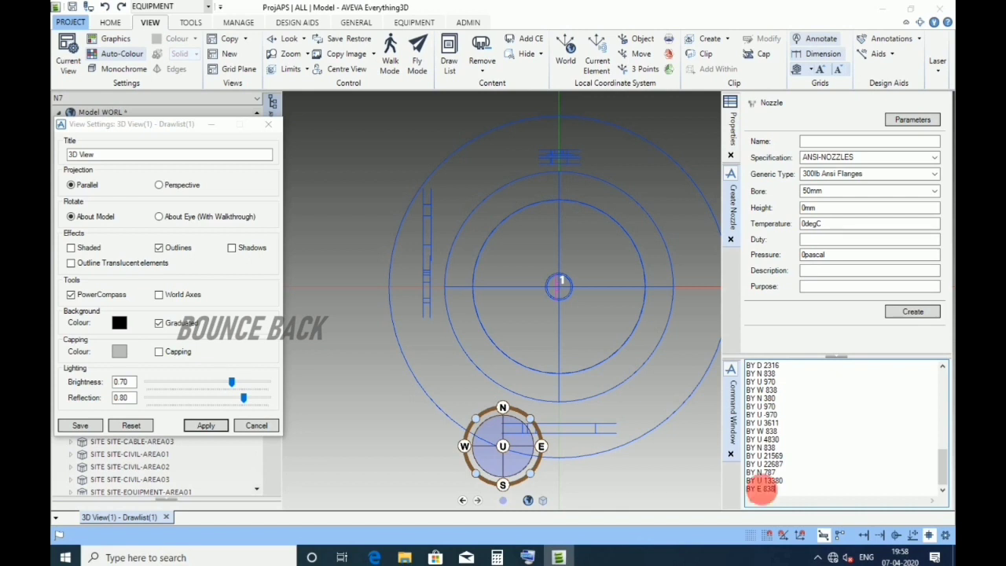
{"action": "key", "text": "Return"}
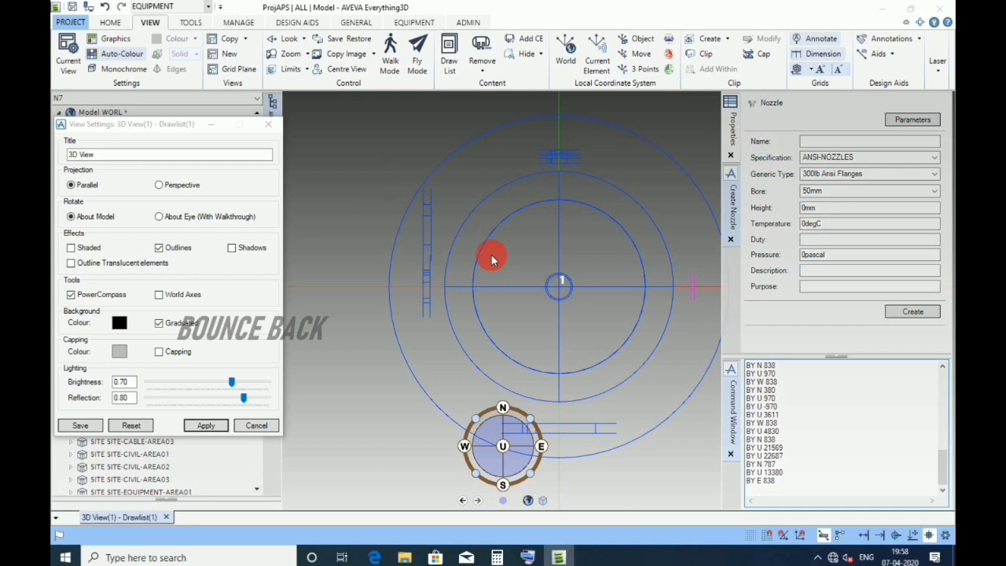
{"action": "scroll", "coordinate": [491, 255], "scroll_direction": "down", "scroll_amount": 3}
{"action": "scroll", "coordinate": [605, 269], "scroll_direction": "up", "scroll_amount": 2}
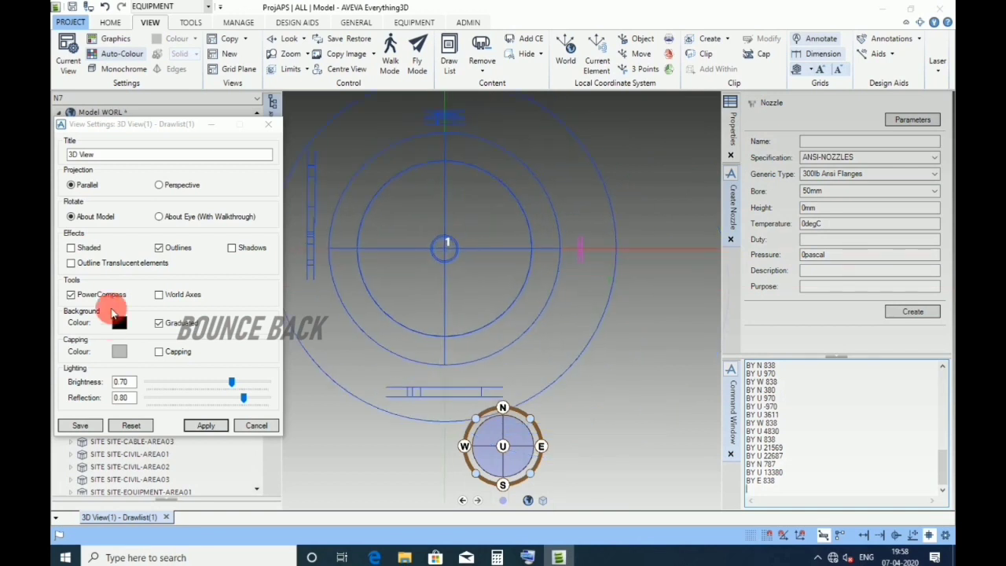
{"action": "left_click", "coordinate": [70, 248]}
{"action": "left_click", "coordinate": [206, 425]}
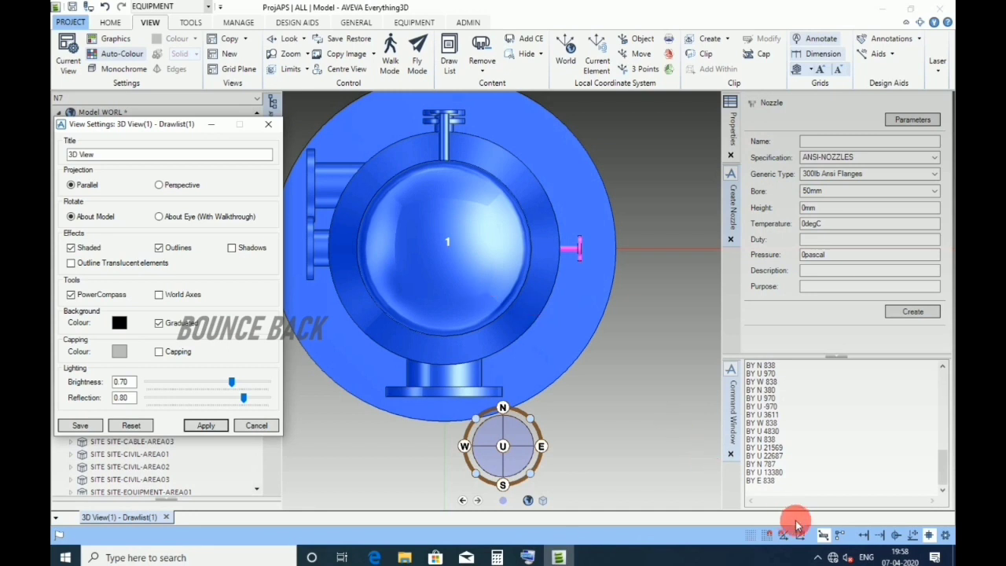
Rotate N7 through PIN1 about the down axis by 30, then by -60 degrees
{"action": "left_click", "coordinate": [794, 492]}
{"action": "type", "text": "RO"}
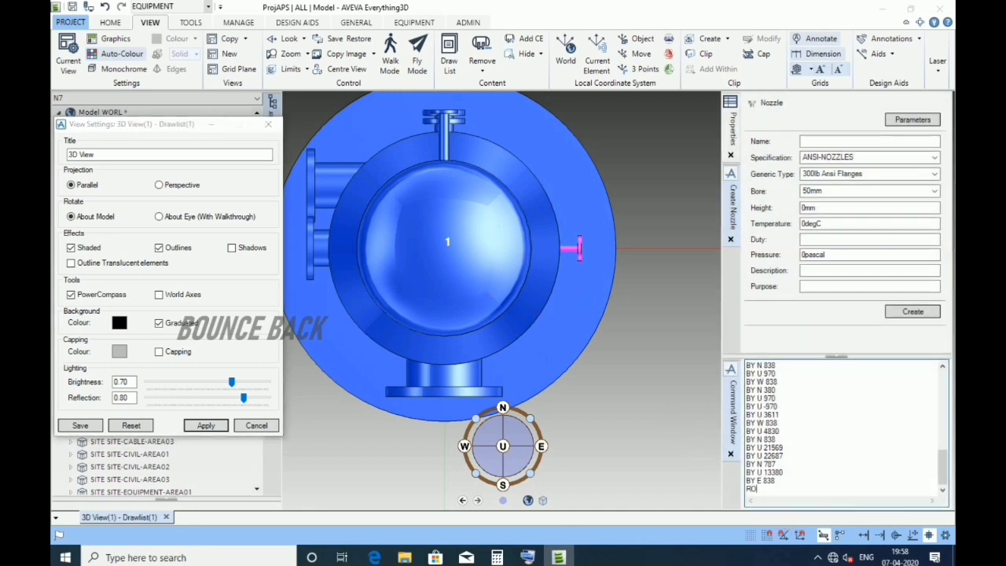
{"action": "type", "text": "T THR PIN1 ABOUT D BY 30"}
{"action": "key", "text": "Return"}
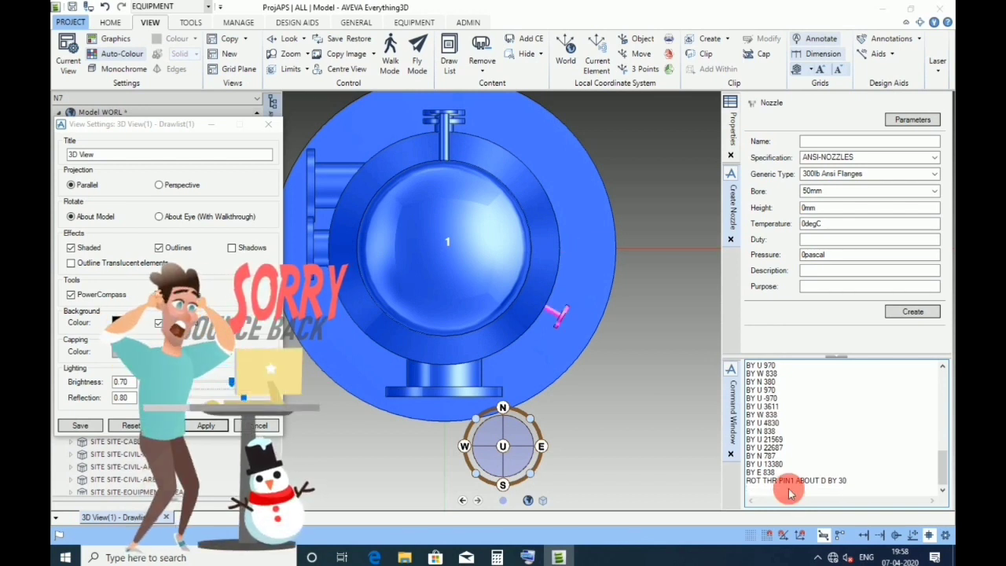
{"action": "key", "text": "Up"}
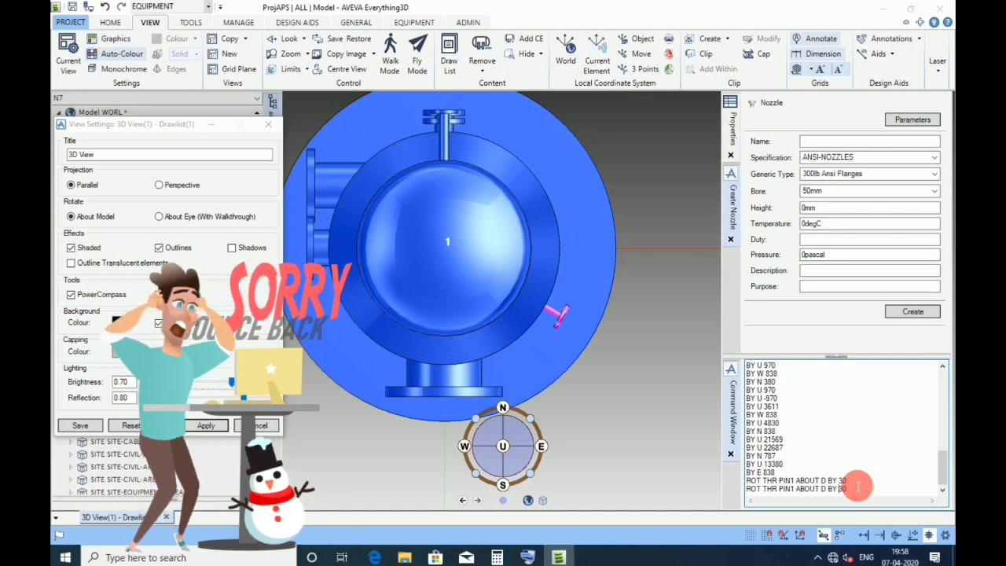
{"action": "left_click", "coordinate": [842, 488]}
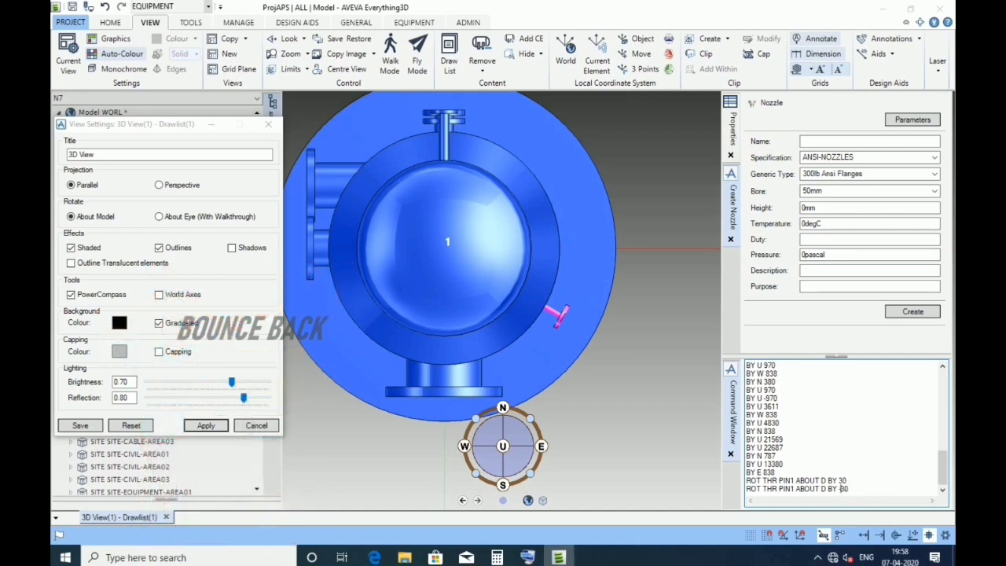
{"action": "key", "text": "Return"}
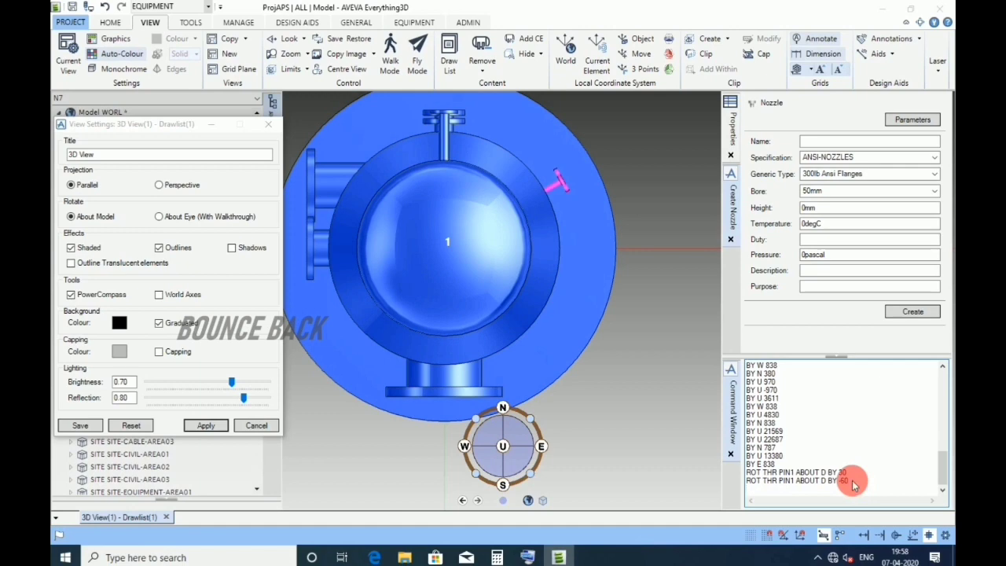
Orbit to a side elevation of the column to check N7's rotation
{"action": "scroll", "coordinate": [640, 328], "scroll_direction": "down", "scroll_amount": 3}
{"action": "middle_click_drag", "start_coordinate": [640, 328], "coordinate": [615, 293]}
{"action": "middle_click_drag", "start_coordinate": [603, 381], "coordinate": [615, 377]}
{"action": "scroll", "coordinate": [621, 481], "scroll_direction": "down", "scroll_amount": 5}
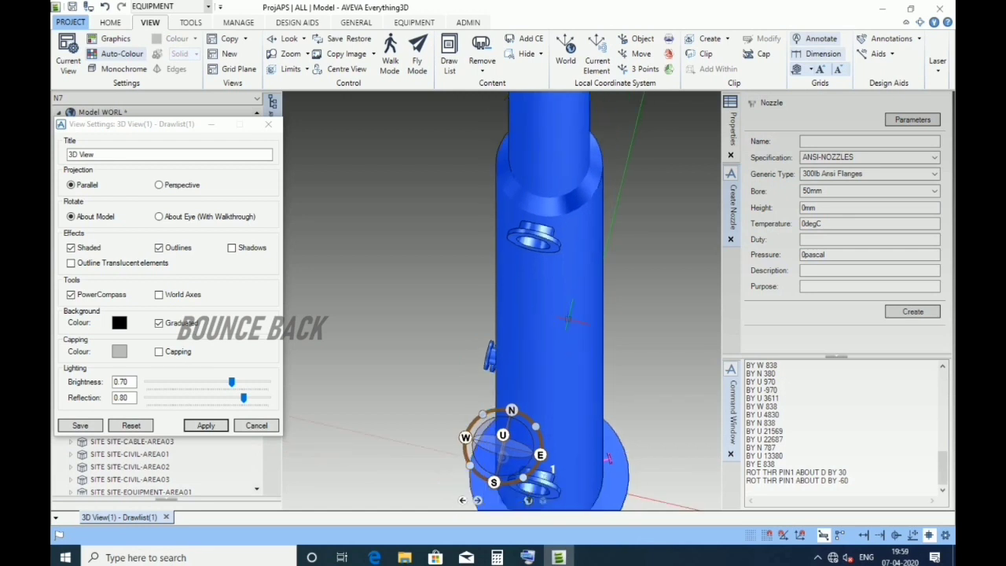
{"action": "middle_click_drag", "start_coordinate": [602, 418], "coordinate": [571, 411]}
{"action": "scroll", "coordinate": [571, 411], "scroll_direction": "up", "scroll_amount": 8}
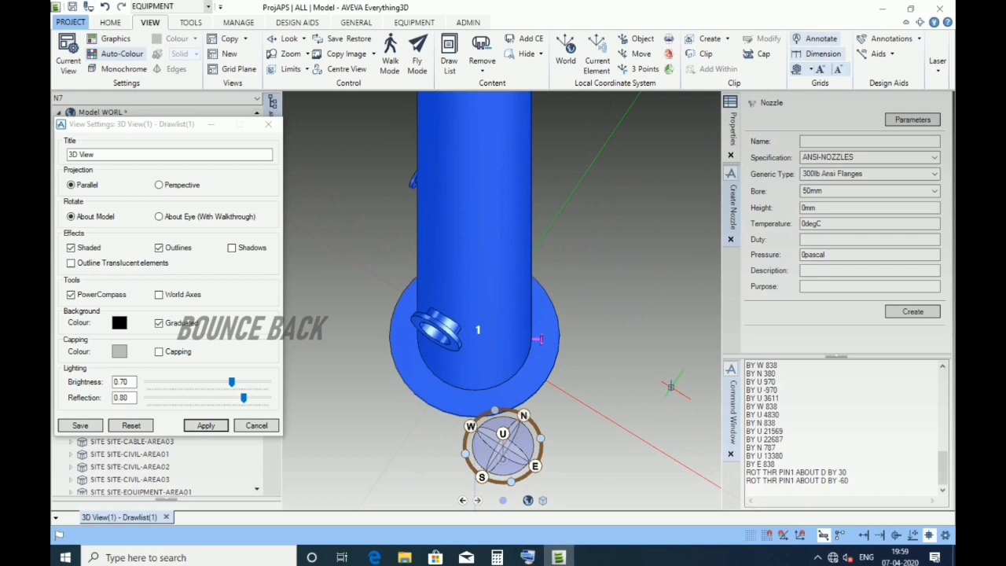
{"action": "left_click", "coordinate": [841, 487]}
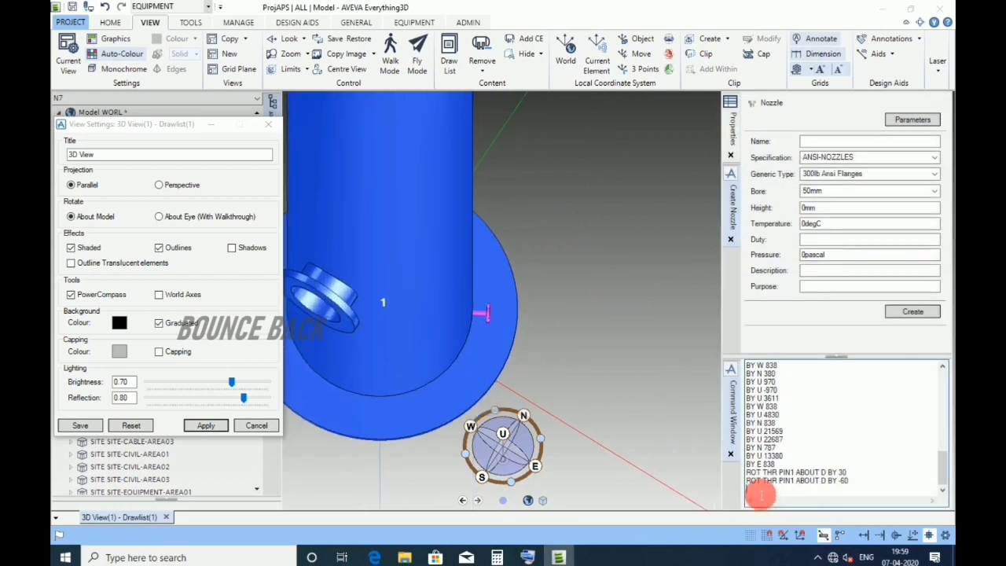
{"action": "type", "text": "BY U"}
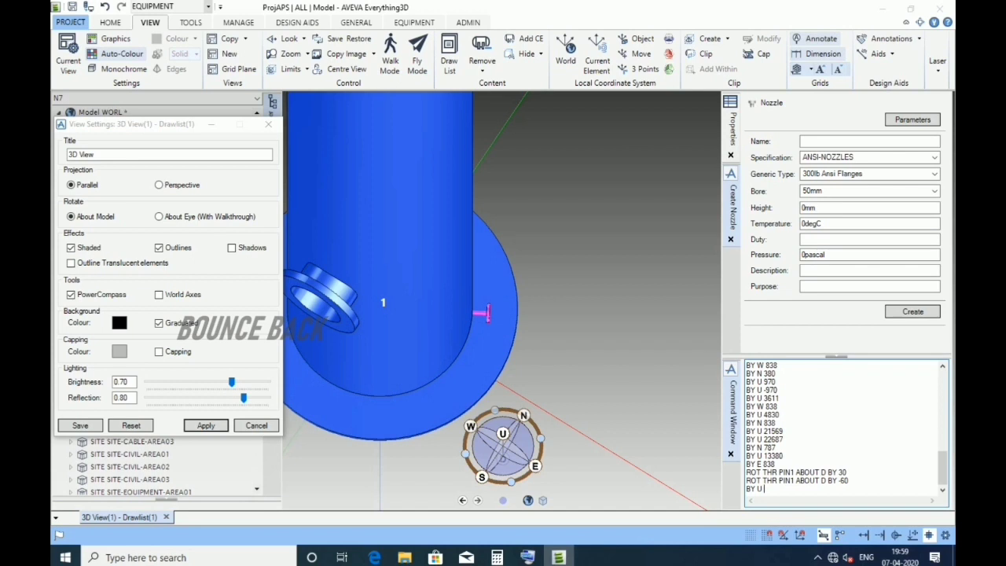
Raise N7 1706 mm, then create a new nozzle copied from it
{"action": "type", "text": "1706"}
{"action": "key", "text": "Return"}
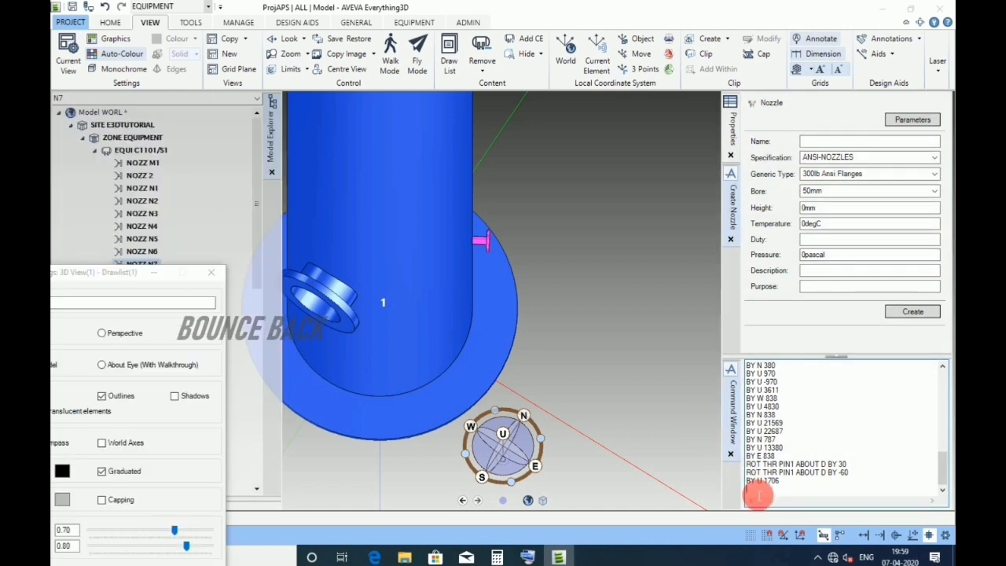
{"action": "type", "text": "NEW NO"}
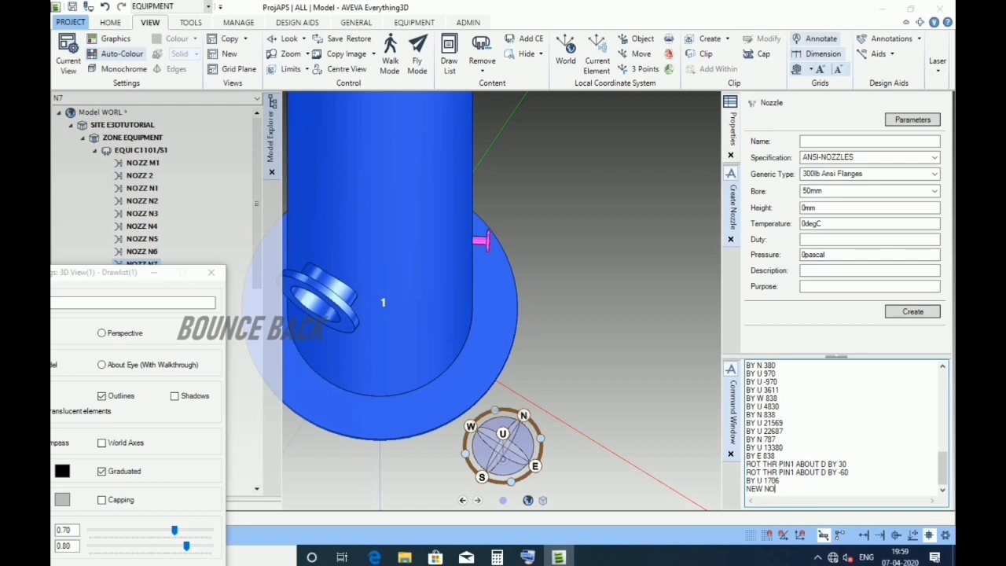
{"action": "type", "text": "ZZLE COPY"}
{"action": "key", "text": "Return"}
{"action": "left_click", "coordinate": [754, 492]}
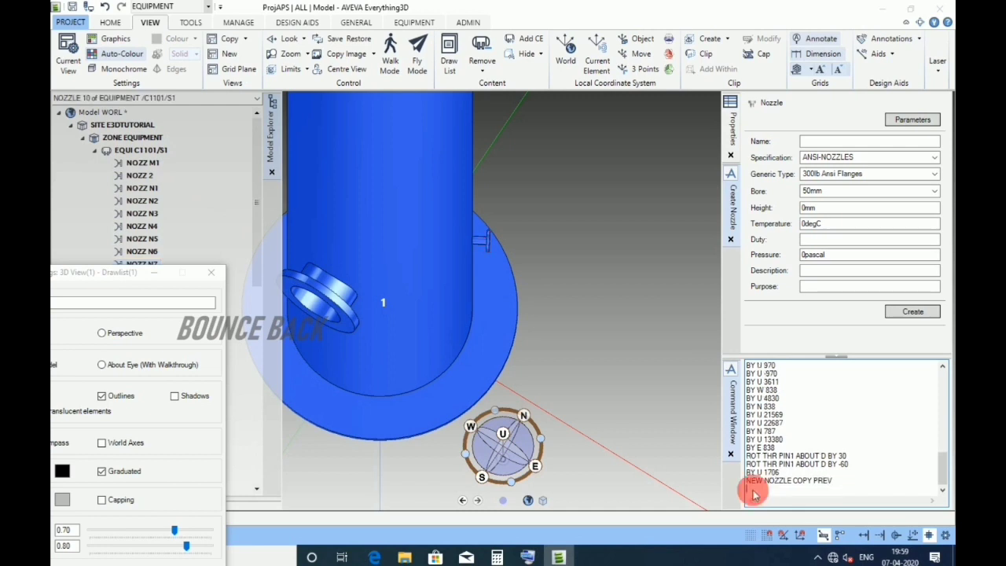
Calculate 4144 minus 1706 in Calculator, giving 2,438
{"action": "left_click", "coordinate": [496, 557]}
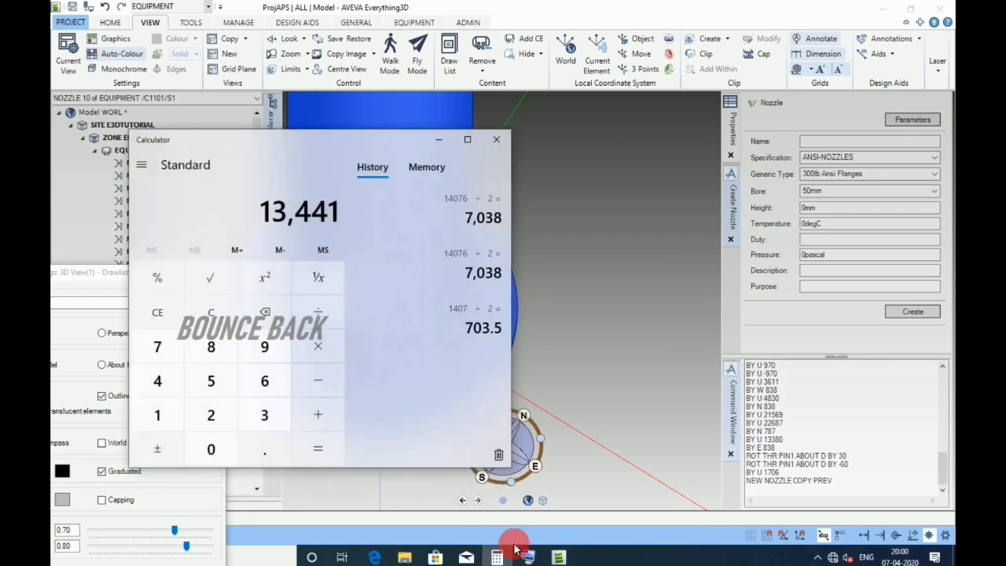
{"action": "left_click", "coordinate": [156, 314]}
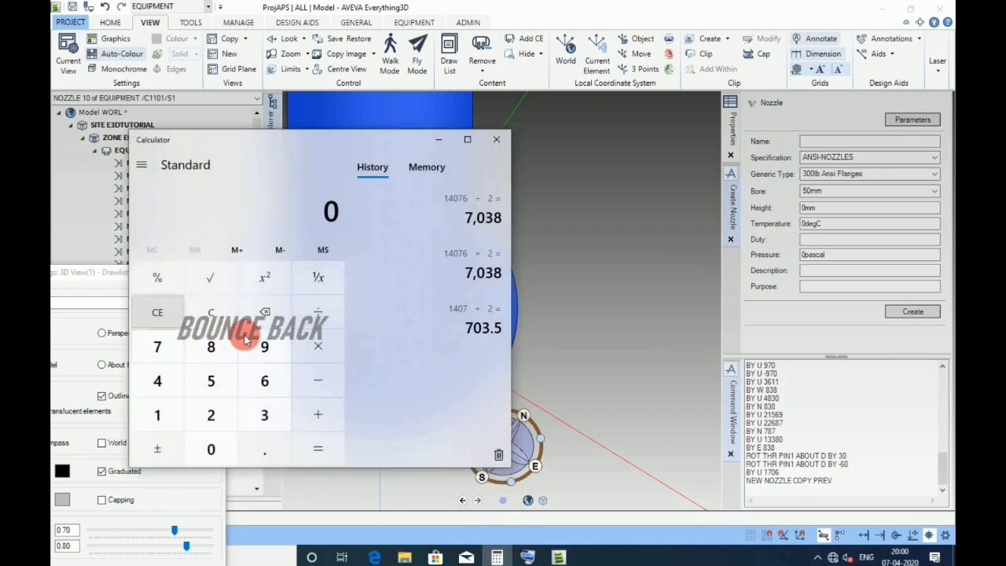
{"action": "left_click", "coordinate": [161, 387]}
{"action": "left_click", "coordinate": [160, 412]}
{"action": "left_click", "coordinate": [165, 383]}
{"action": "left_click", "coordinate": [166, 384]}
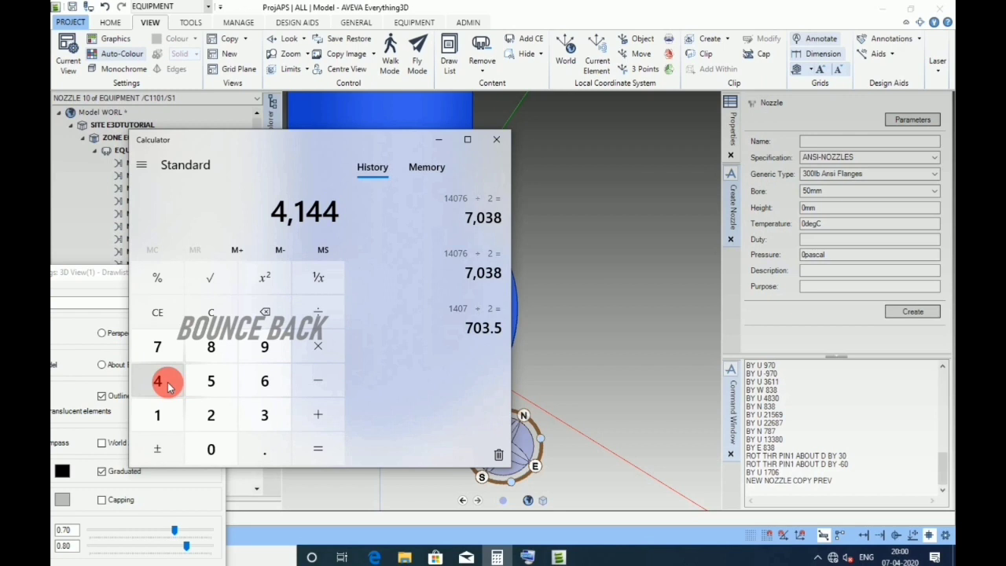
{"action": "left_click", "coordinate": [315, 380]}
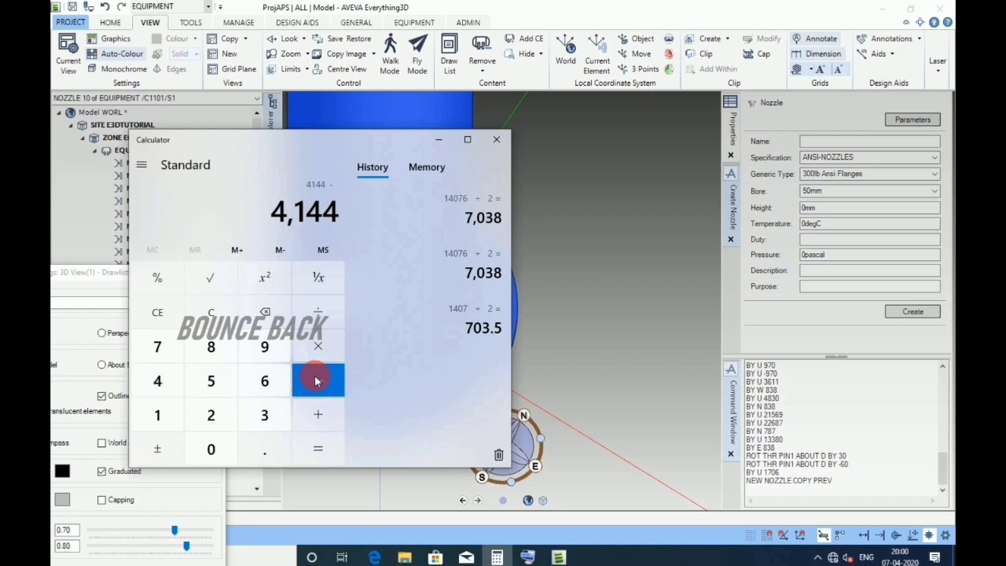
{"action": "left_click", "coordinate": [157, 414]}
{"action": "left_click", "coordinate": [157, 347]}
{"action": "left_click", "coordinate": [210, 448]}
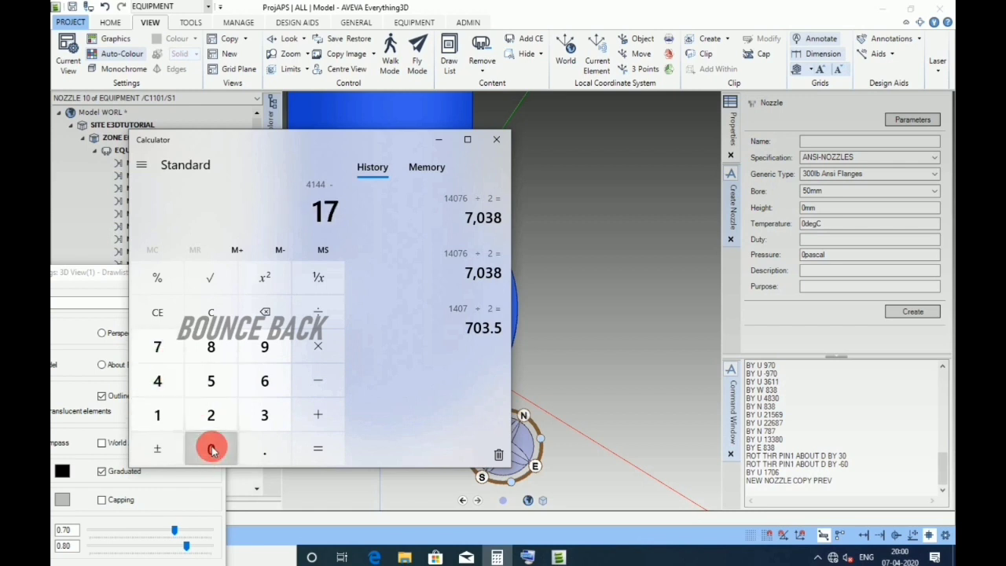
{"action": "left_click", "coordinate": [267, 382]}
{"action": "left_click", "coordinate": [322, 449]}
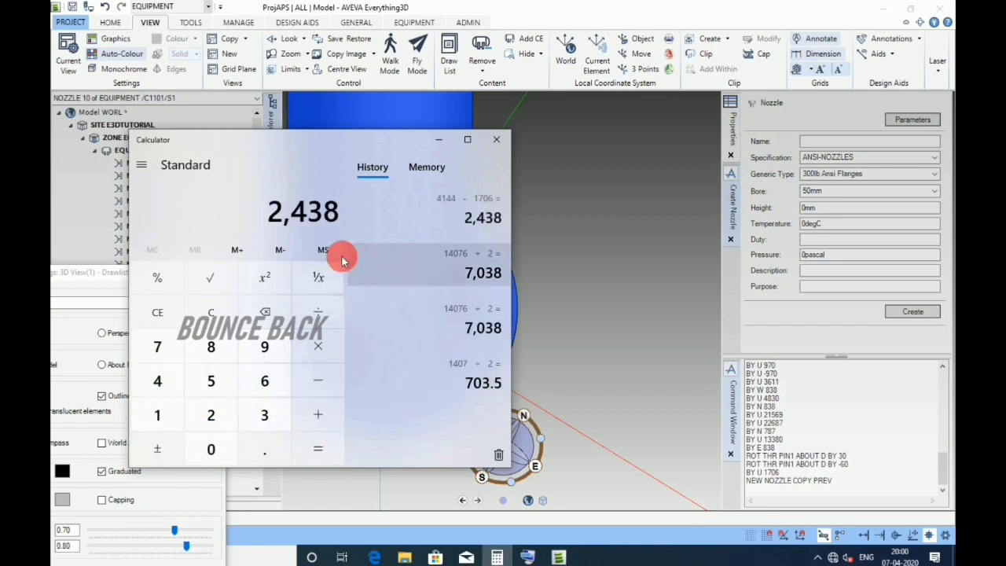
Raise the copied nozzle 2438 mm with BY U 2438
{"action": "left_click", "coordinate": [440, 142]}
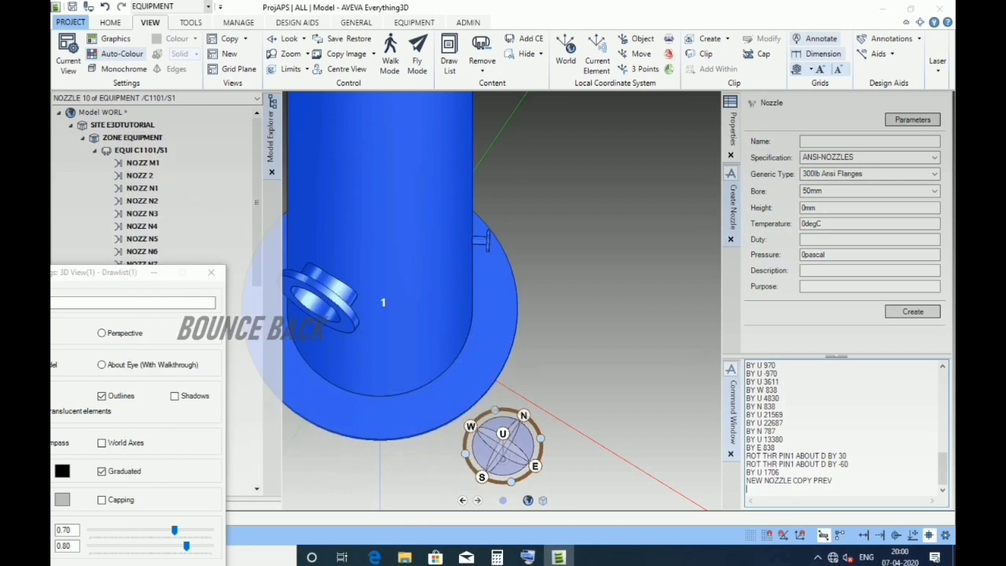
{"action": "left_click", "coordinate": [769, 500]}
{"action": "type", "text": "BY U 2438"}
{"action": "key", "text": "Return"}
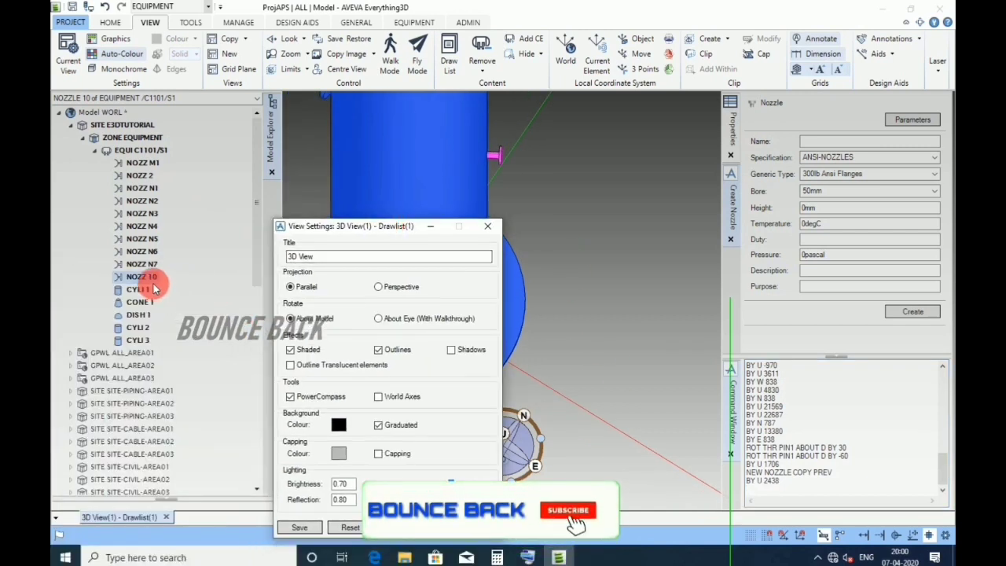
Rename NOZZ 10 to N8 and move the view settings window aside
{"action": "right_click", "coordinate": [145, 280]}
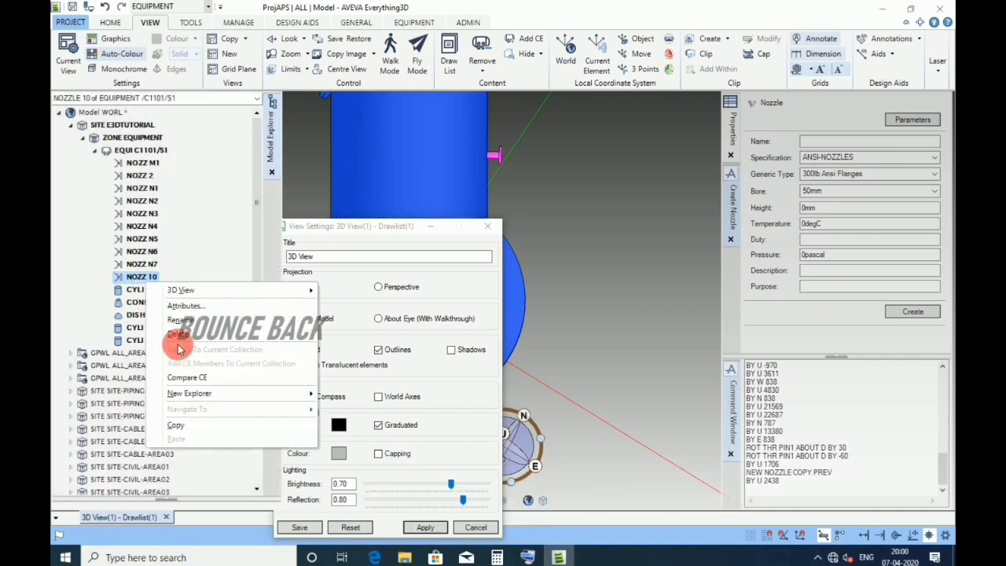
{"action": "left_click", "coordinate": [184, 319]}
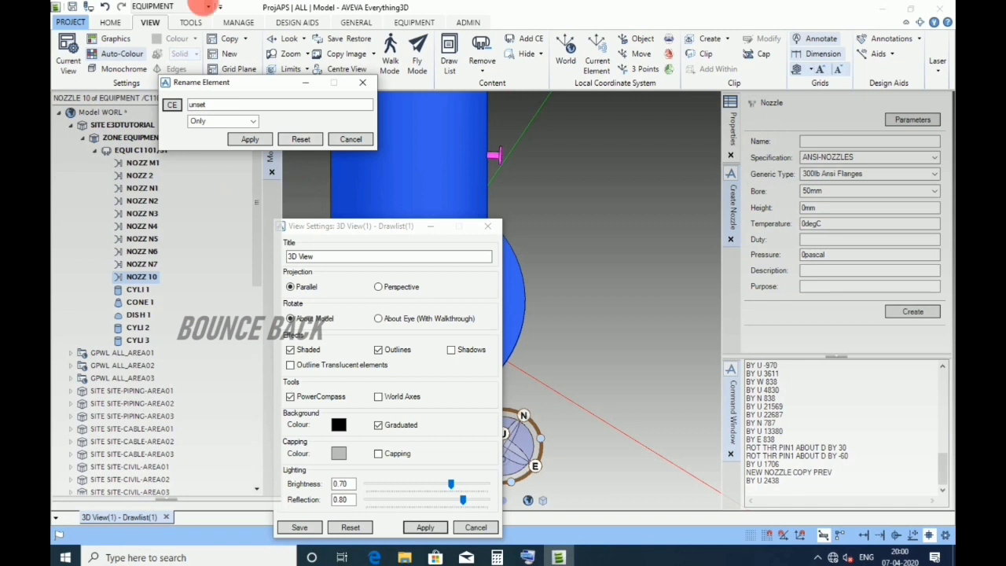
{"action": "double_click", "coordinate": [216, 106]}
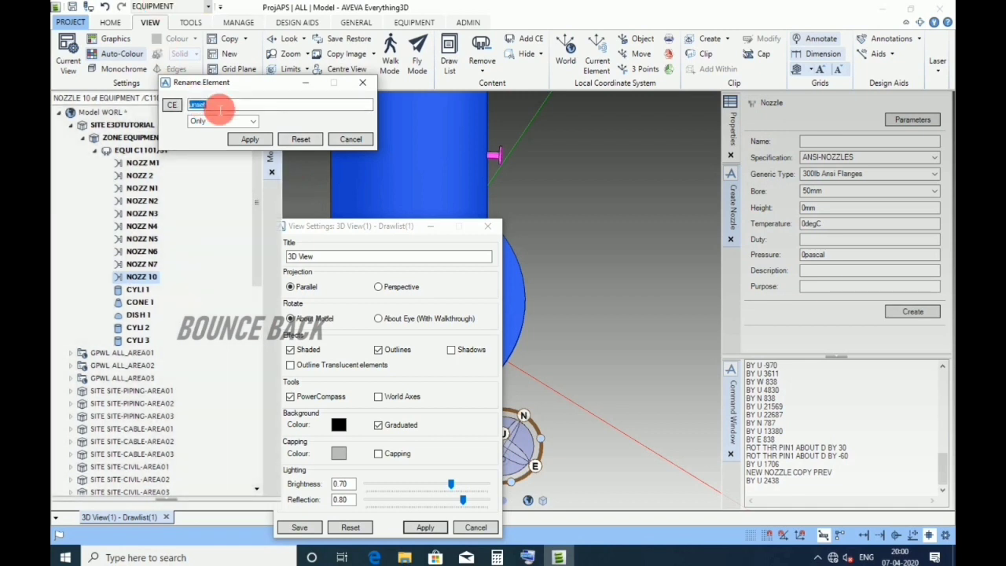
{"action": "type", "text": "N8"}
{"action": "left_click", "coordinate": [248, 139]}
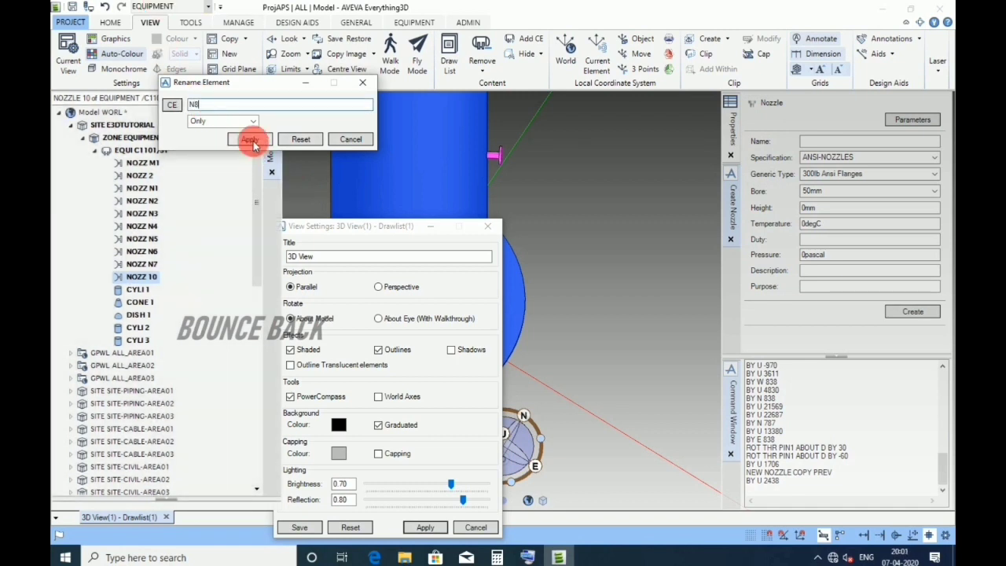
{"action": "left_click", "coordinate": [350, 139]}
{"action": "left_click_drag", "start_coordinate": [409, 227], "coordinate": [167, 136]}
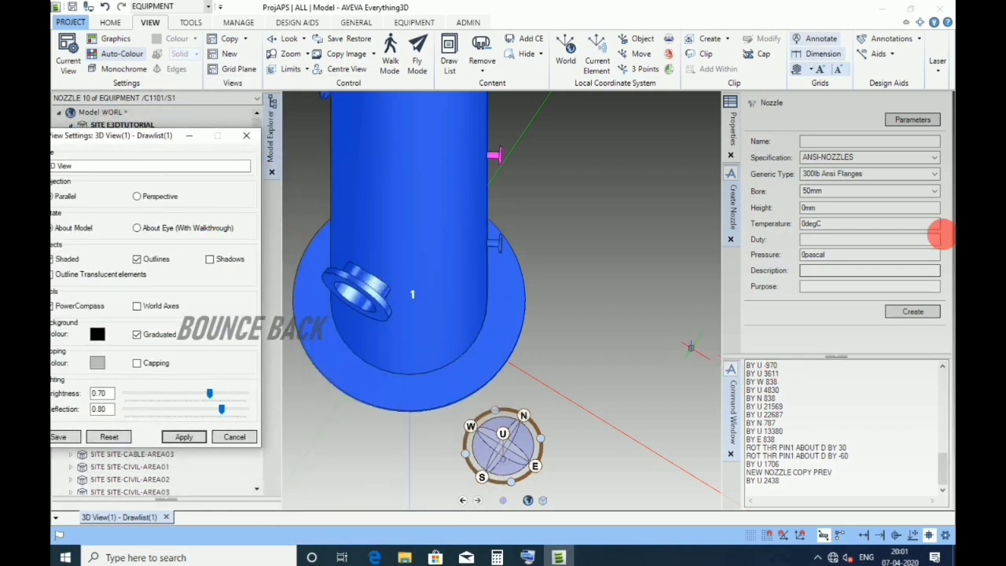
Create nozzle N9 with an 838mm height in the Create Nozzle form
{"action": "left_click", "coordinate": [854, 143]}
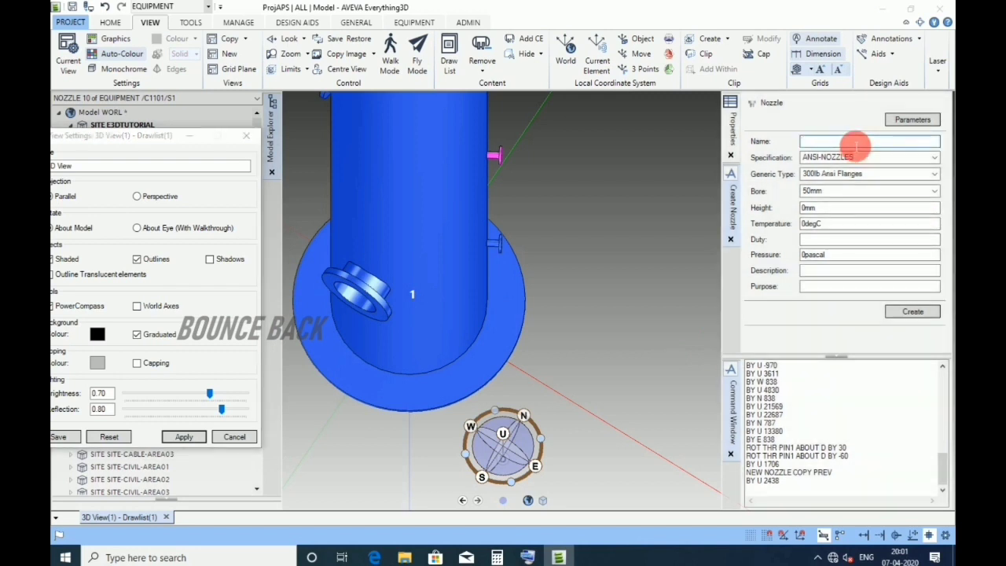
{"action": "type", "text": "N8"}
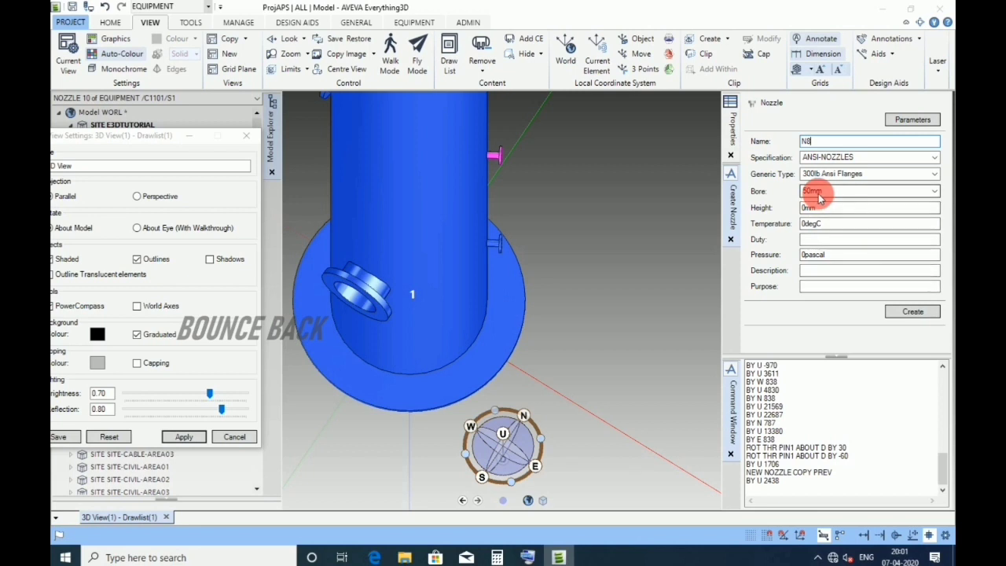
{"action": "left_click", "coordinate": [814, 142]}
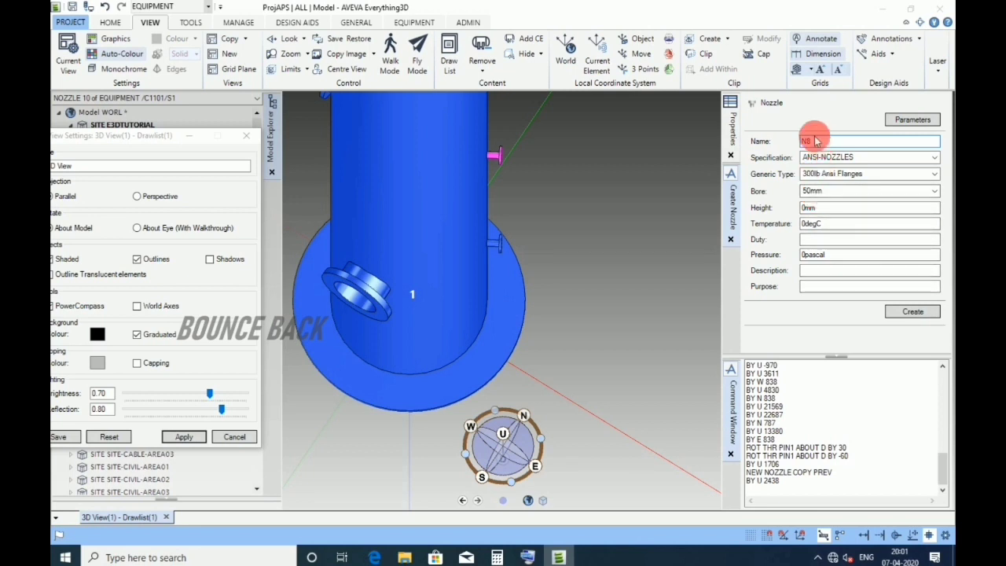
{"action": "type", "text": "N9"}
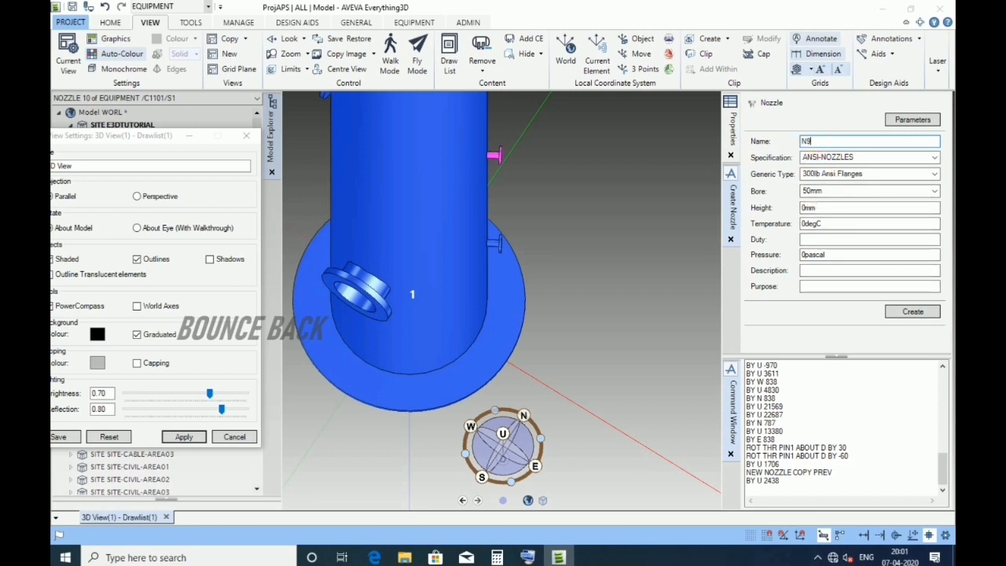
{"action": "left_click", "coordinate": [830, 210]}
{"action": "type", "text": "838mm"}
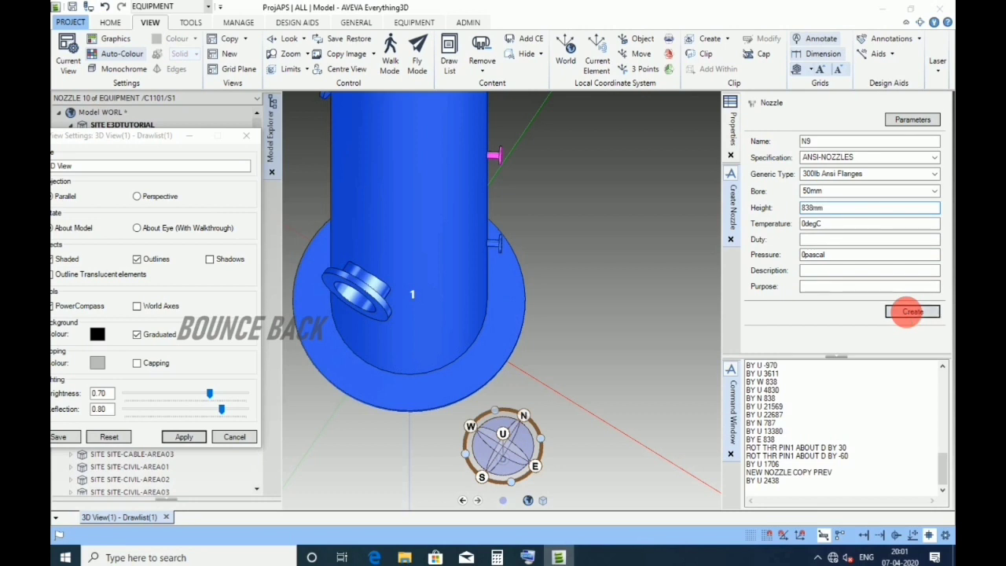
{"action": "left_click", "coordinate": [909, 311]}
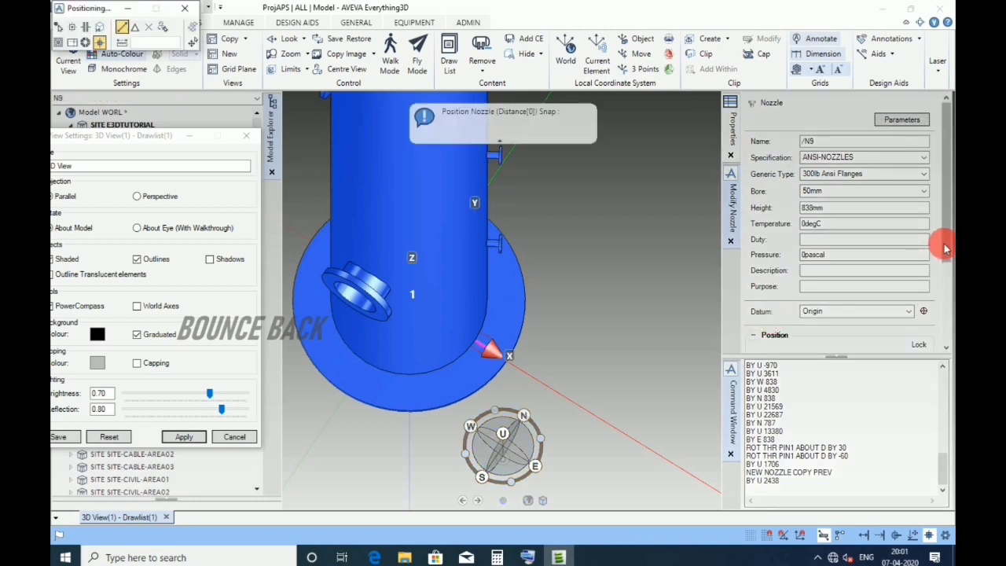
Change nozzle N9's alignment direction from W to E (WRT /*) and advance to the next nozzle
{"action": "left_click_drag", "start_coordinate": [948, 247], "coordinate": [948, 310]}
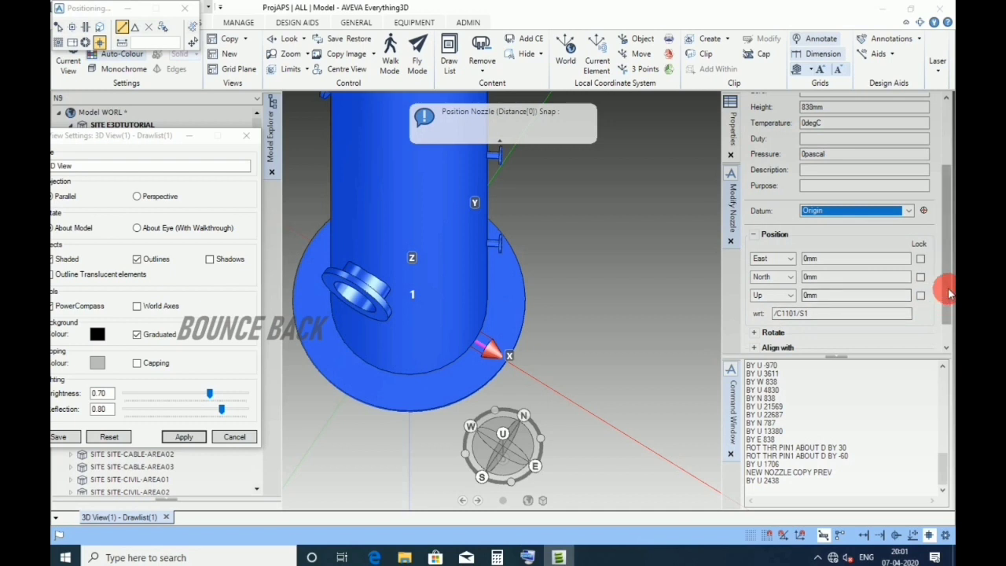
{"action": "scroll", "coordinate": [935, 298], "scroll_direction": "down", "scroll_amount": 1}
{"action": "left_click", "coordinate": [759, 319]}
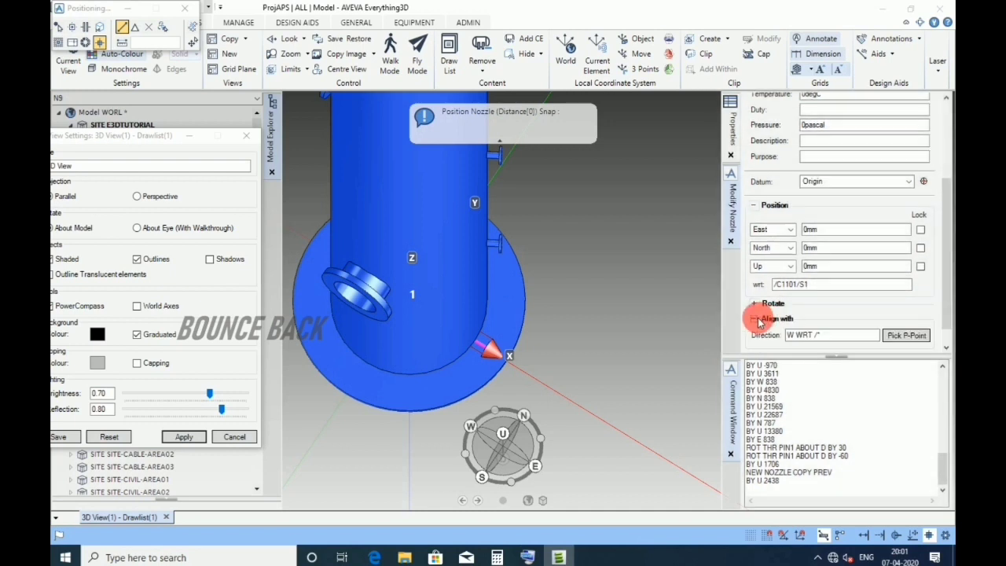
{"action": "scroll", "coordinate": [949, 288], "scroll_direction": "down", "scroll_amount": 1}
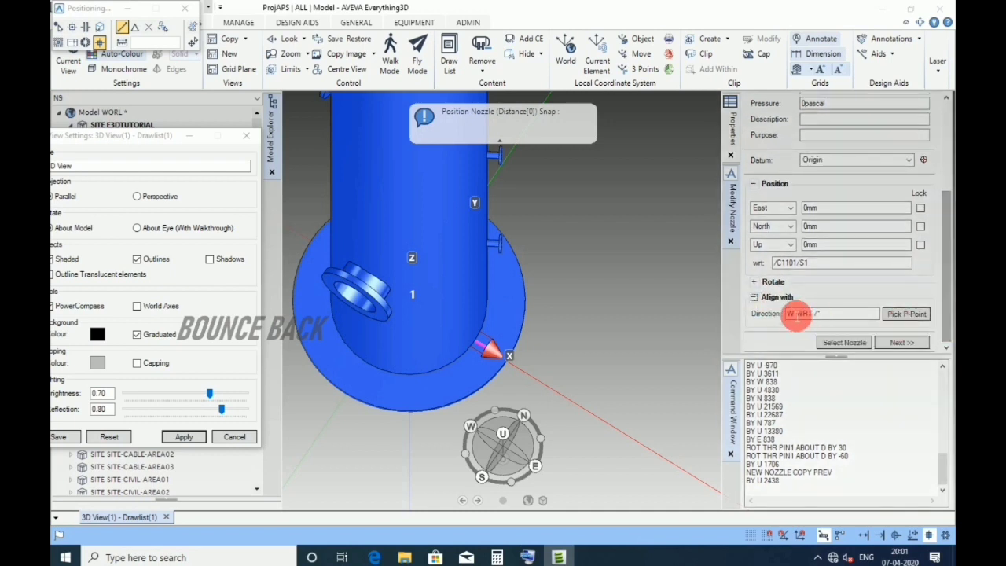
{"action": "double_click", "coordinate": [787, 314]}
{"action": "type", "text": "E"}
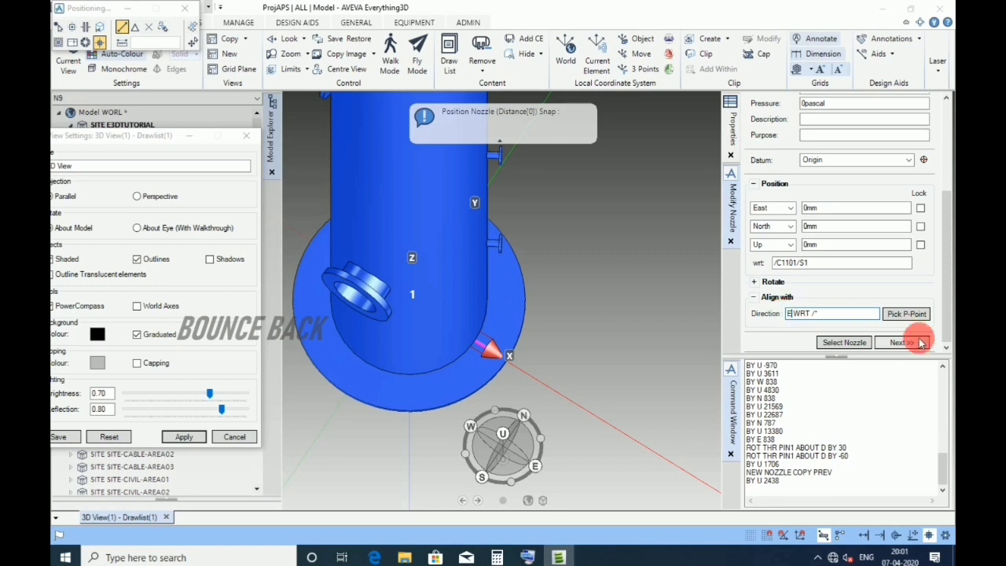
{"action": "left_click", "coordinate": [903, 343]}
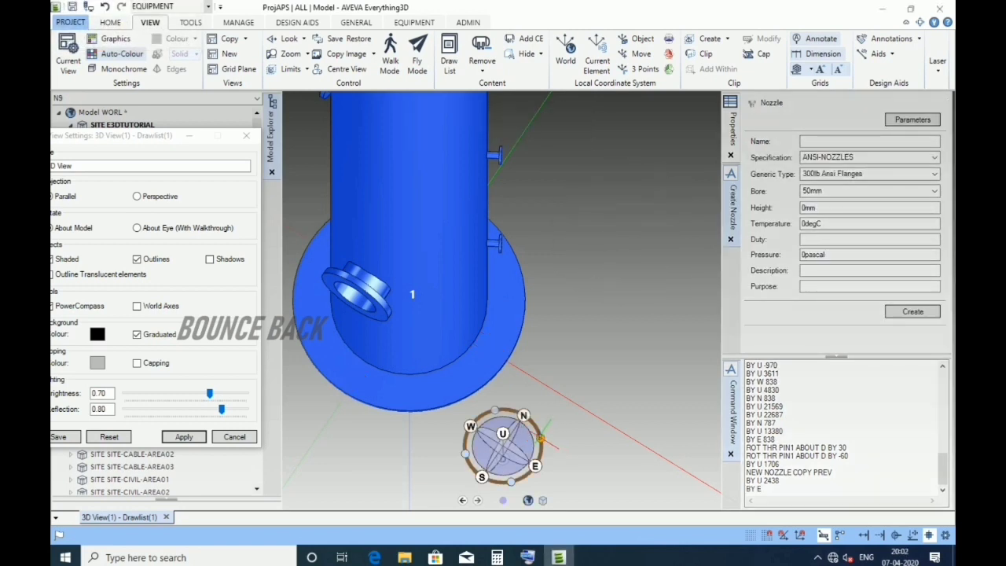
Switch the 3D view to look straight down on the column in plan
{"action": "left_click", "coordinate": [540, 437]}
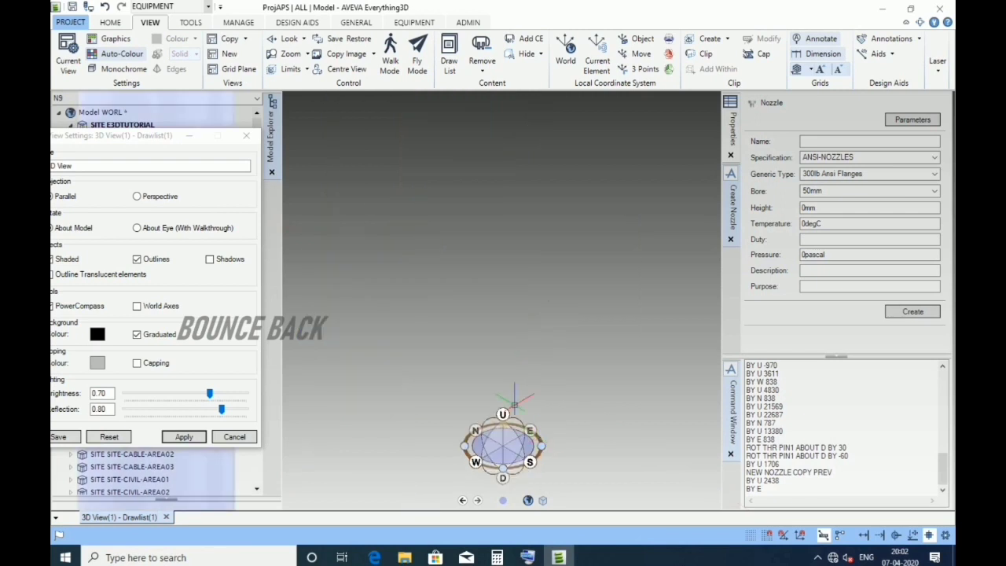
{"action": "left_click", "coordinate": [502, 478]}
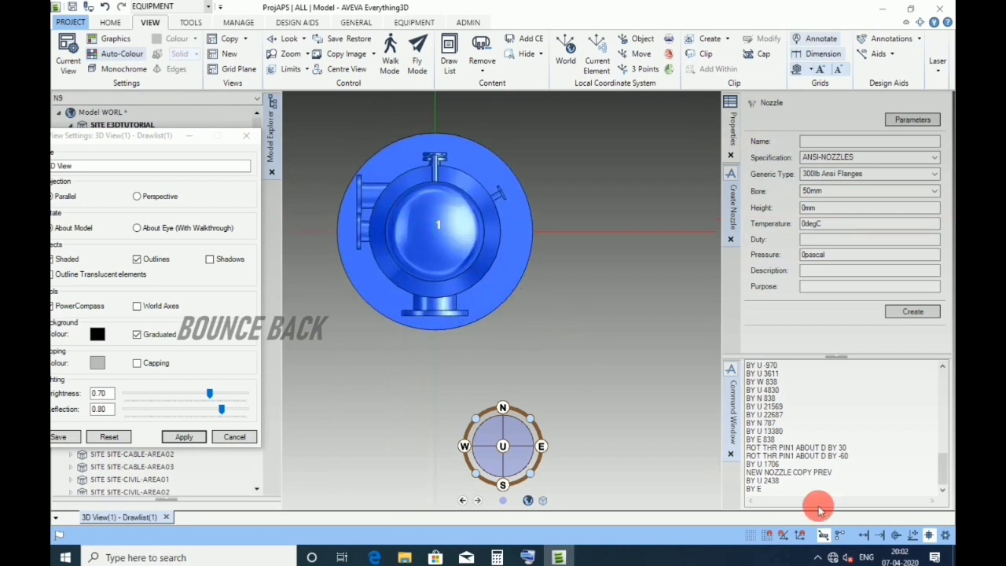
{"action": "left_click", "coordinate": [785, 489]}
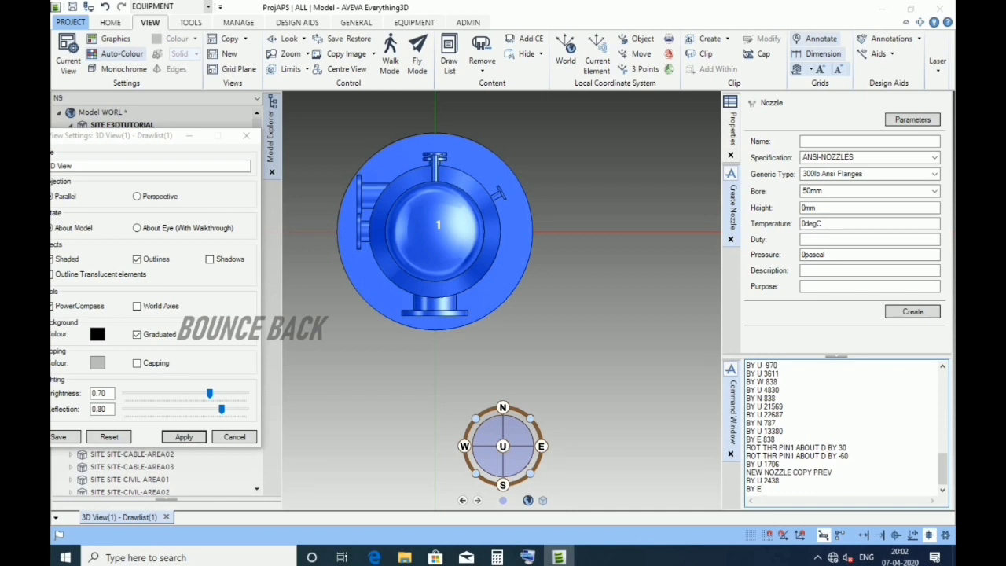
Move nozzle N9 838 east and 1706 up with BY commands
{"action": "key", "text": "Return"}
{"action": "left_click", "coordinate": [792, 485]}
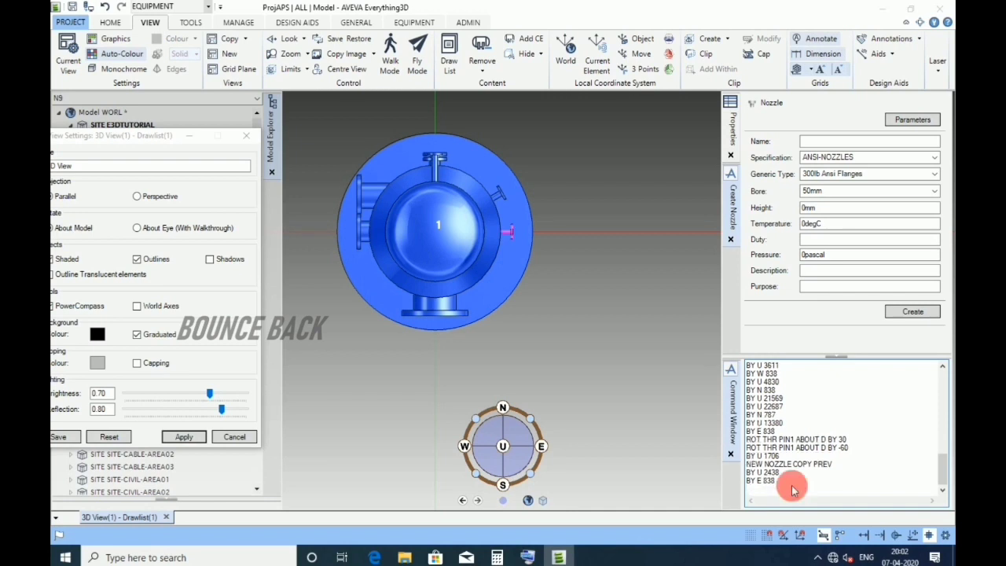
{"action": "type", "text": "BU"}
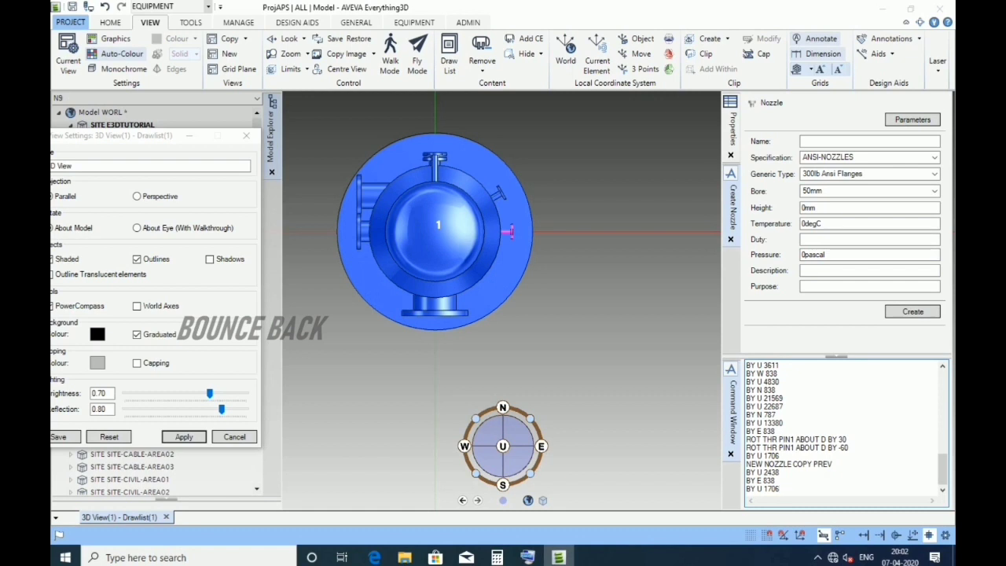
{"action": "key", "text": "Return"}
{"action": "left_click", "coordinate": [792, 488]}
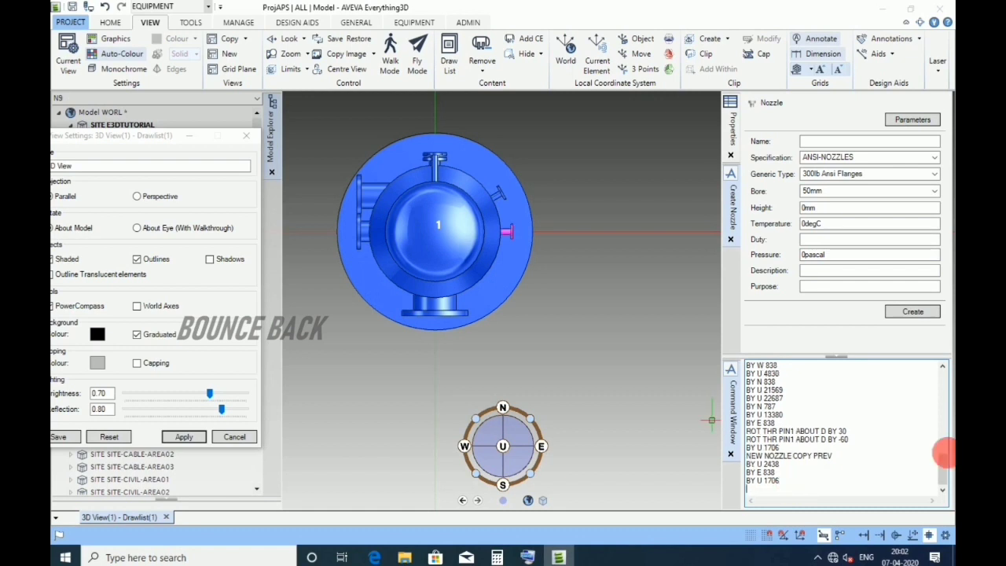
Rotate N9 30° about D through PIN1, then create a new nozzle copying it
{"action": "double_click", "coordinate": [857, 432]}
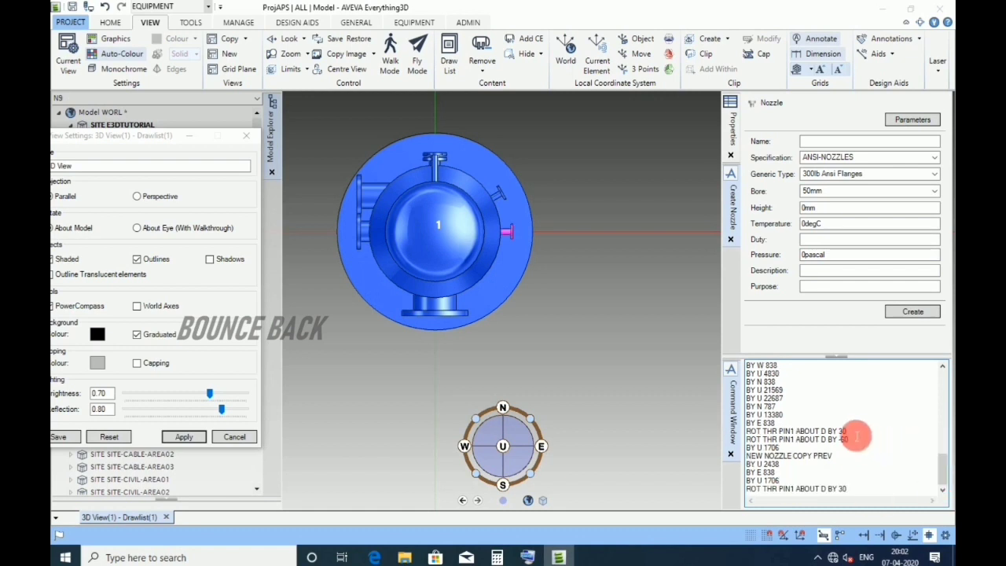
{"action": "key", "text": "Return"}
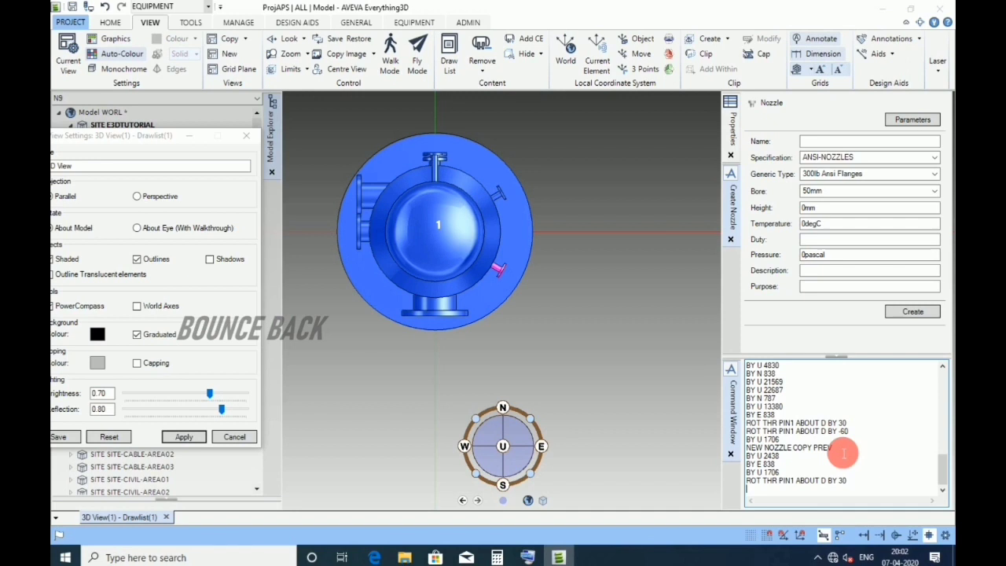
{"action": "double_click", "coordinate": [843, 448]}
{"action": "key", "text": "Return"}
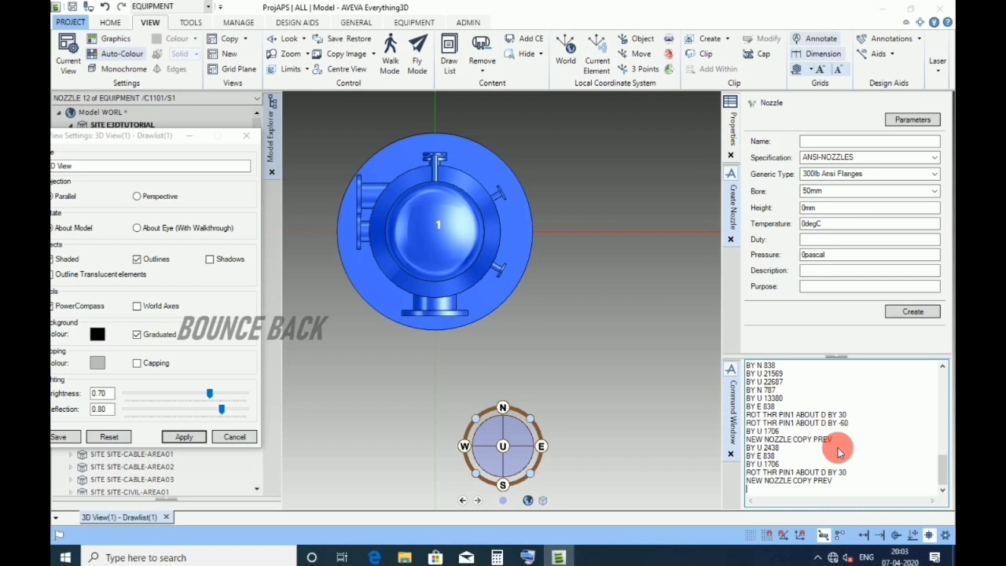
Clear the Calculator and subtract 1706 from 4490, getting 2,784
{"action": "left_click", "coordinate": [497, 557]}
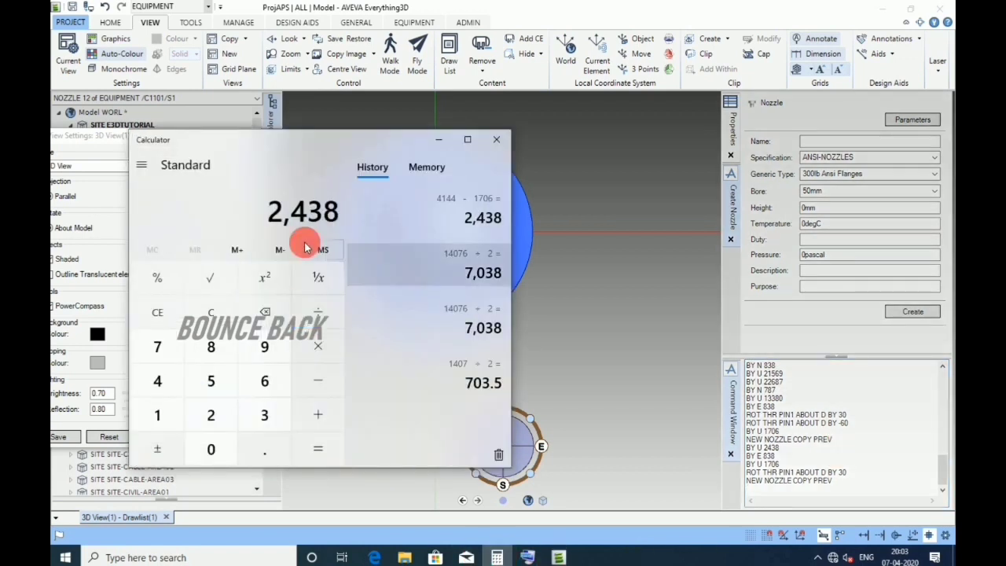
{"action": "left_click", "coordinate": [157, 311]}
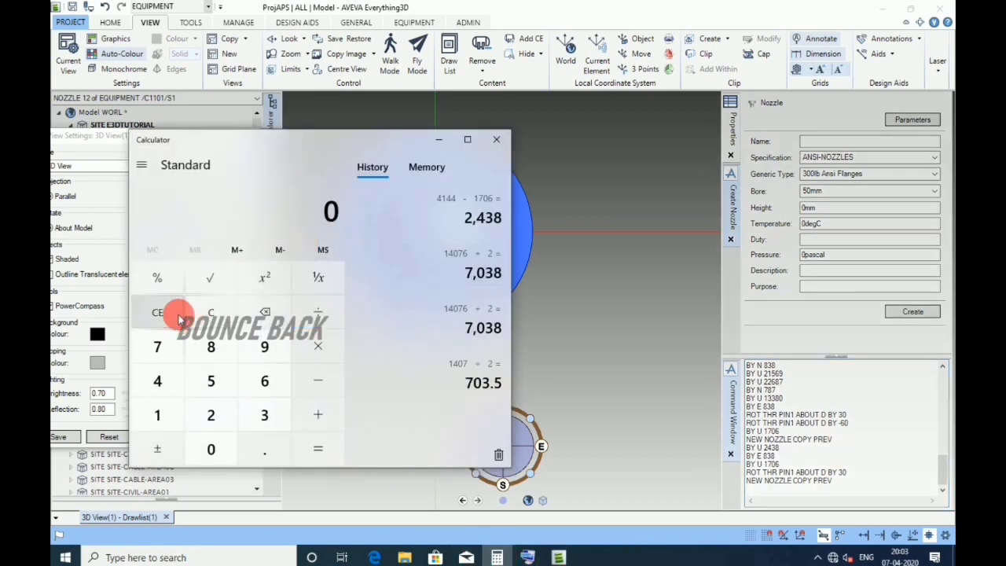
{"action": "left_click", "coordinate": [157, 382]}
{"action": "left_click", "coordinate": [157, 383]}
{"action": "left_click", "coordinate": [267, 346]}
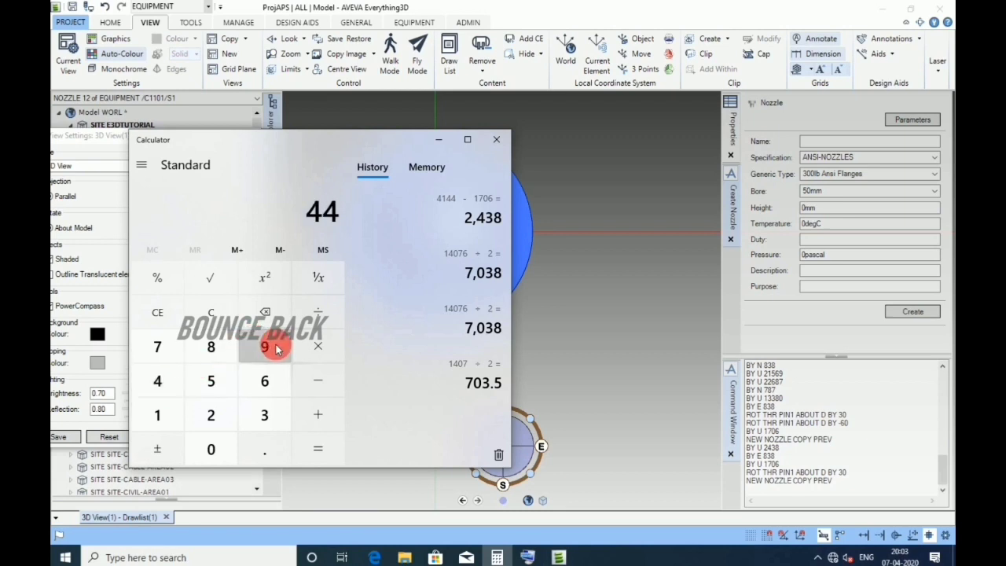
{"action": "left_click", "coordinate": [212, 445]}
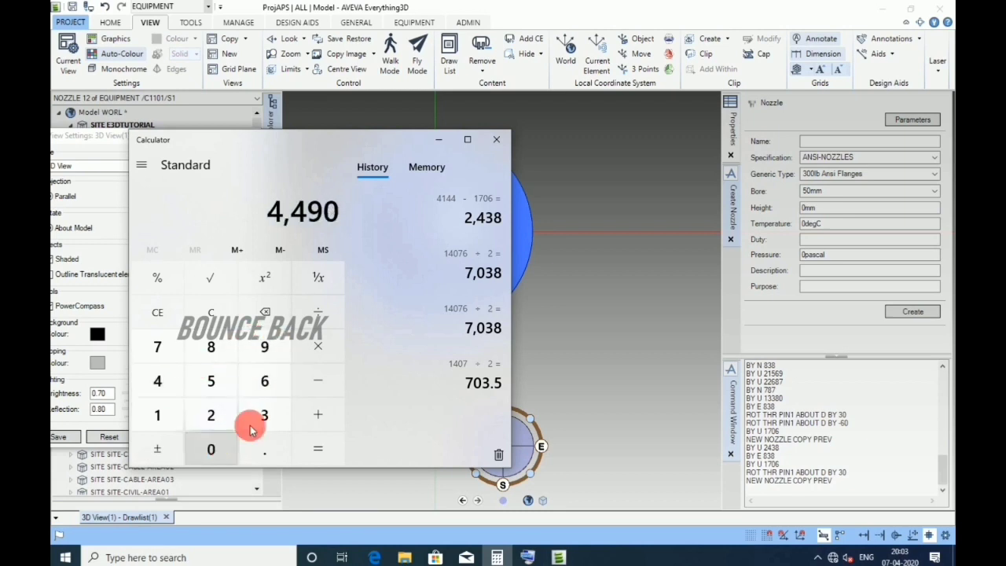
{"action": "left_click", "coordinate": [319, 380]}
{"action": "left_click", "coordinate": [157, 415]}
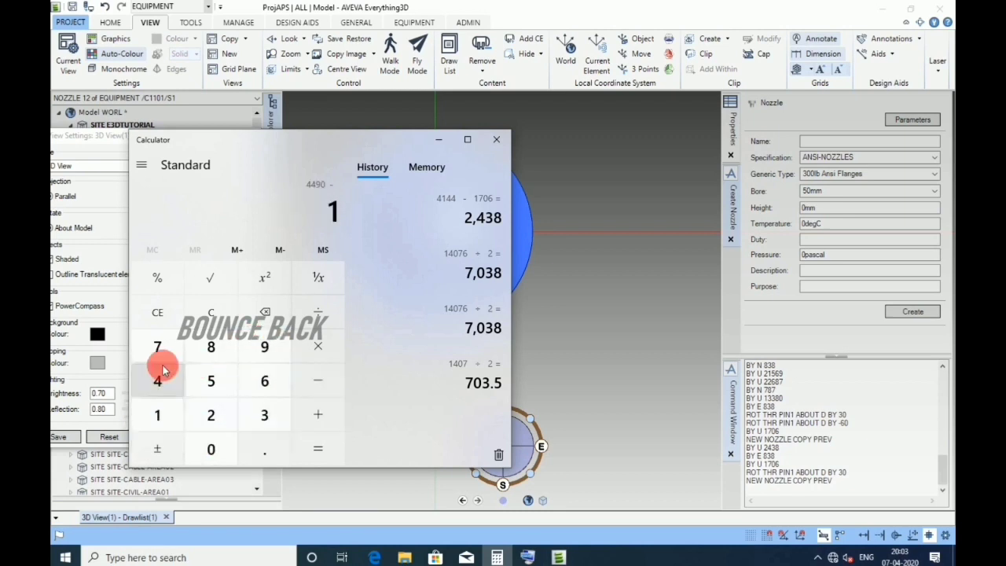
{"action": "left_click", "coordinate": [158, 347]}
{"action": "left_click", "coordinate": [210, 449]}
{"action": "left_click", "coordinate": [264, 380]}
{"action": "left_click", "coordinate": [308, 436]}
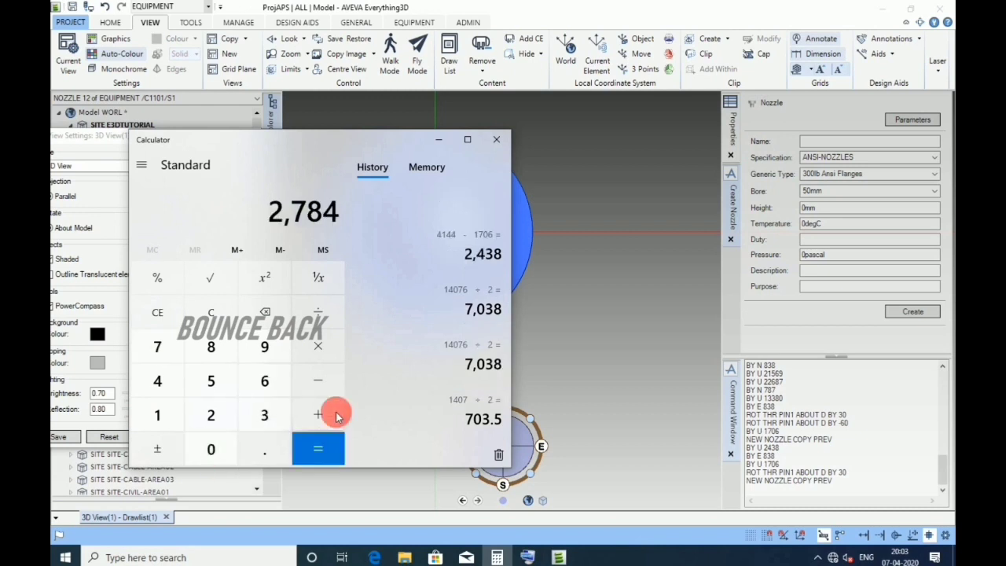
Move the copied nozzle up 2784 with BY U 2784
{"action": "left_click", "coordinate": [442, 142]}
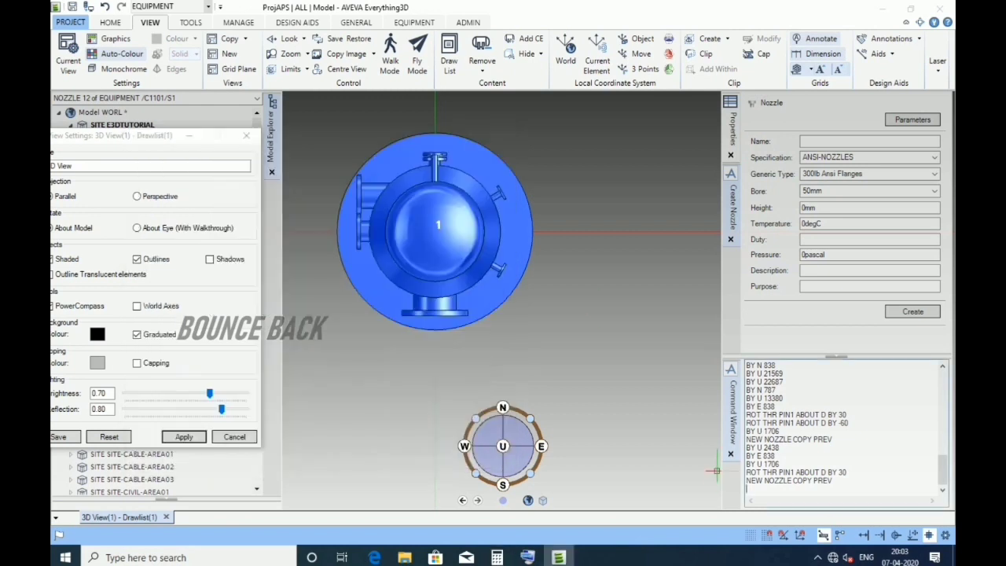
{"action": "left_click", "coordinate": [781, 493]}
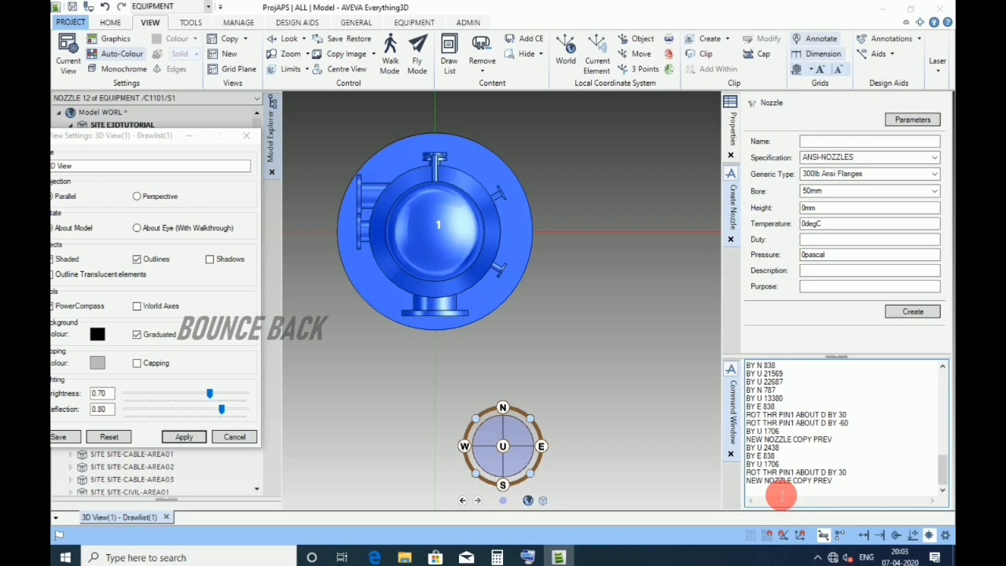
{"action": "type", "text": "BY U 27"}
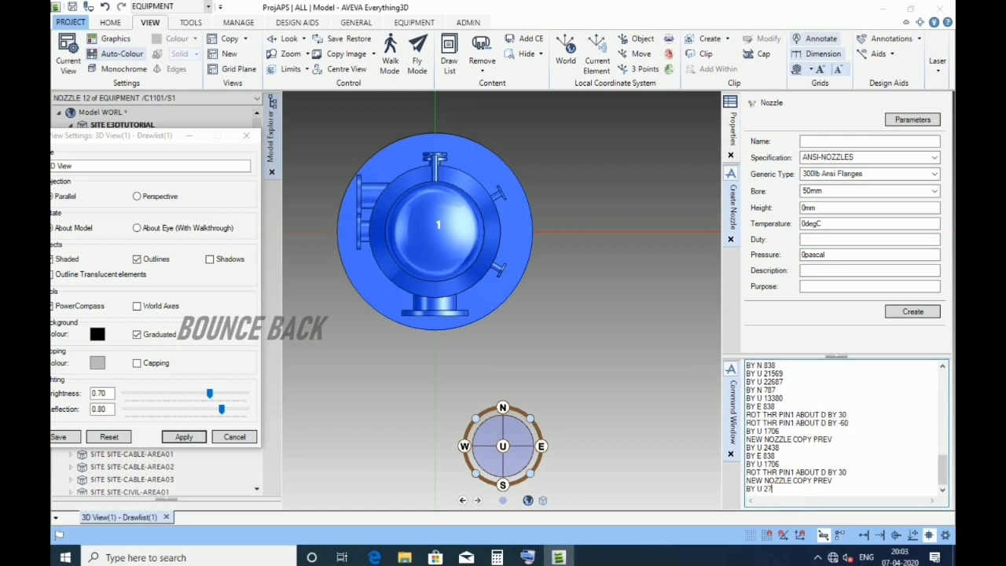
{"action": "type", "text": "84"}
{"action": "key", "text": "Return"}
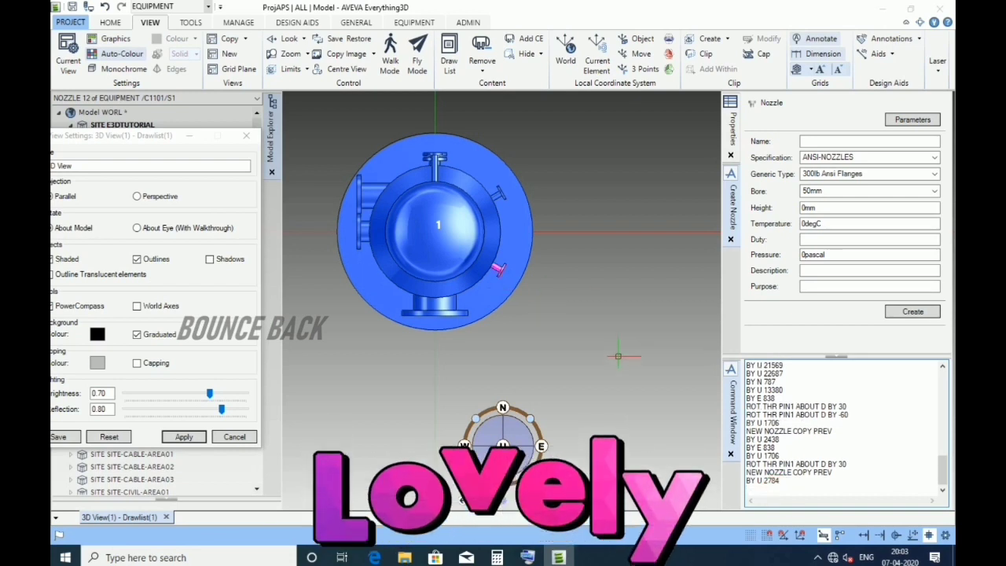
Rename NOZZ 12 to N10 in the Model Explorer
{"action": "left_click", "coordinate": [63, 116]}
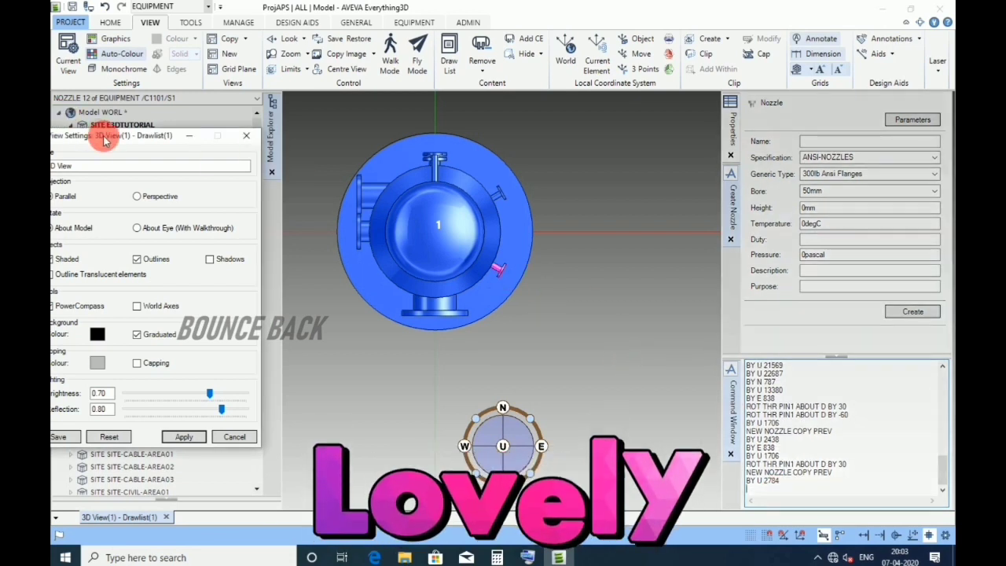
{"action": "left_click", "coordinate": [141, 303]}
{"action": "right_click", "coordinate": [142, 303]}
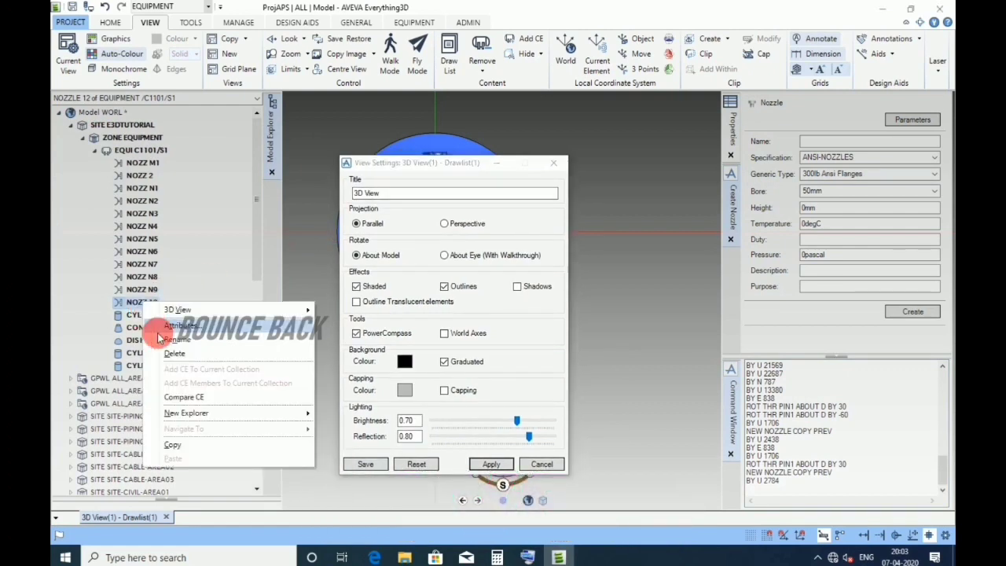
{"action": "left_click", "coordinate": [168, 341]}
{"action": "left_click", "coordinate": [201, 110]}
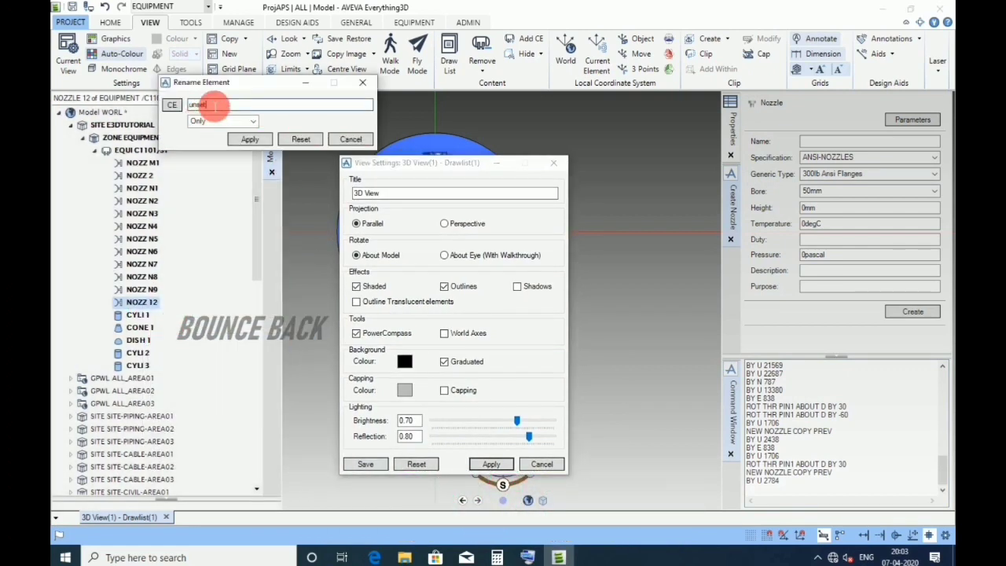
{"action": "double_click", "coordinate": [202, 105]}
{"action": "type", "text": "N"}
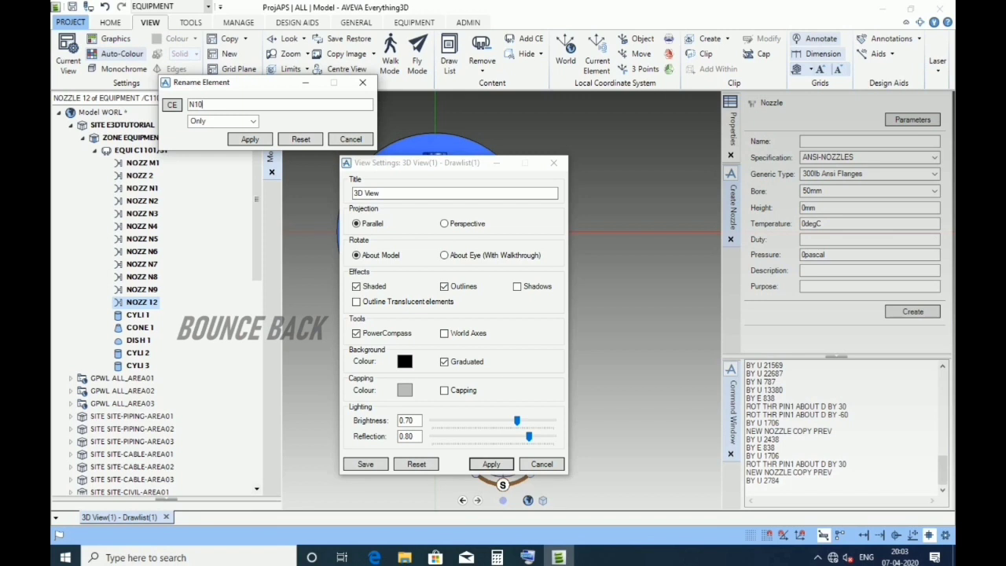
{"action": "type", "text": "10"}
{"action": "left_click", "coordinate": [250, 139]}
{"action": "left_click", "coordinate": [369, 143]}
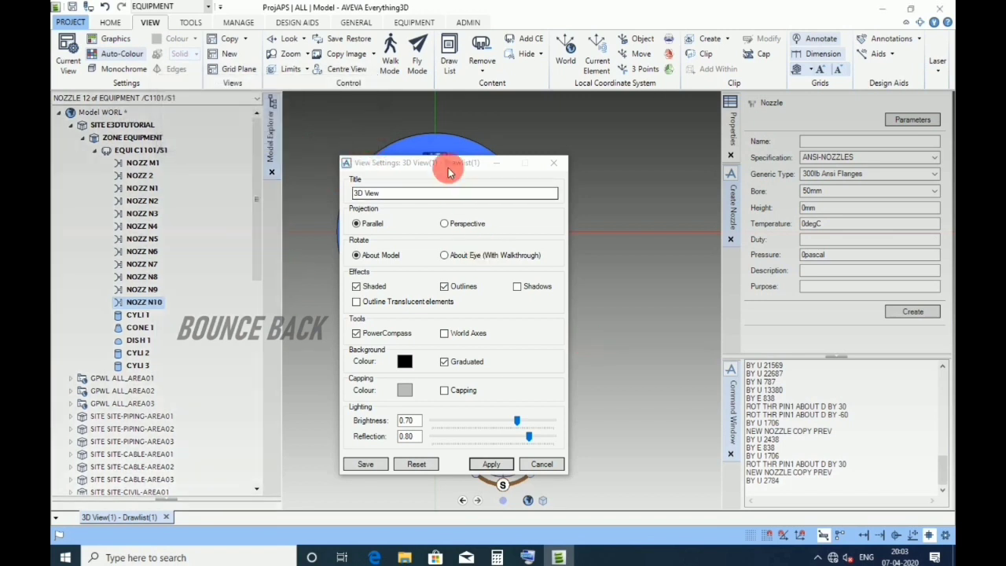
Create nozzle N11 with a 40mm bore and 838mm height
{"action": "left_click_drag", "start_coordinate": [448, 167], "coordinate": [171, 167]}
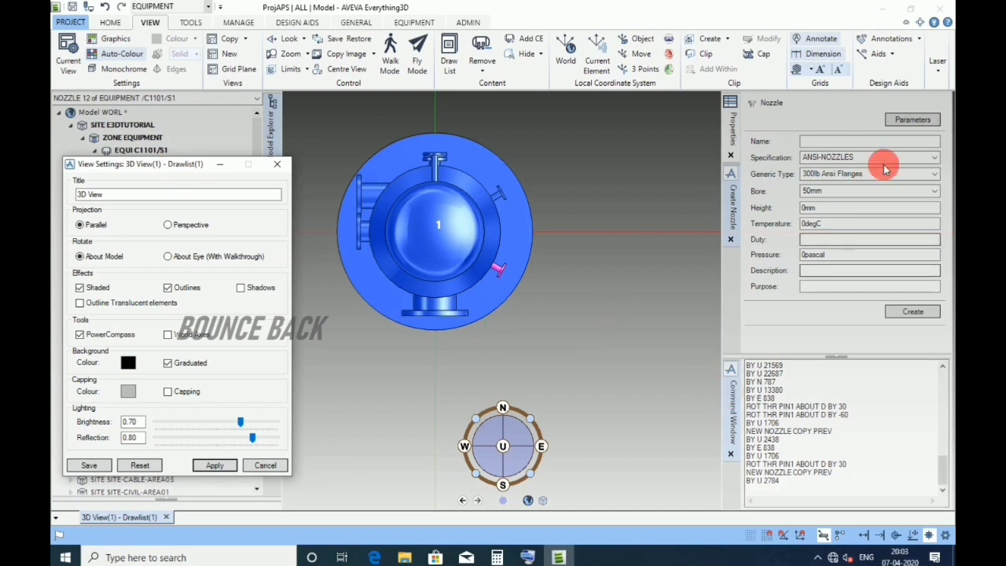
{"action": "left_click", "coordinate": [839, 143]}
{"action": "type", "text": "N11"}
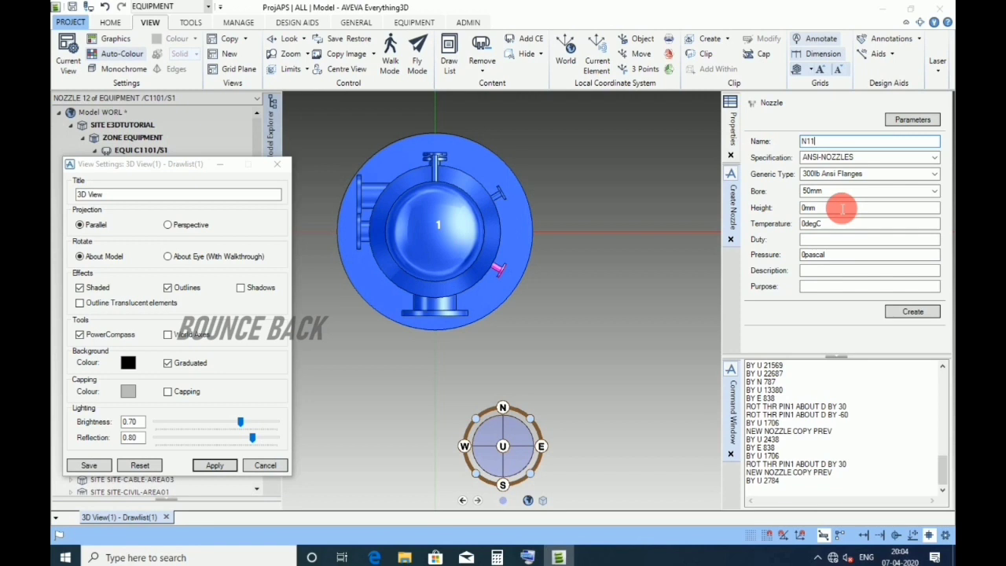
{"action": "left_click", "coordinate": [821, 191]}
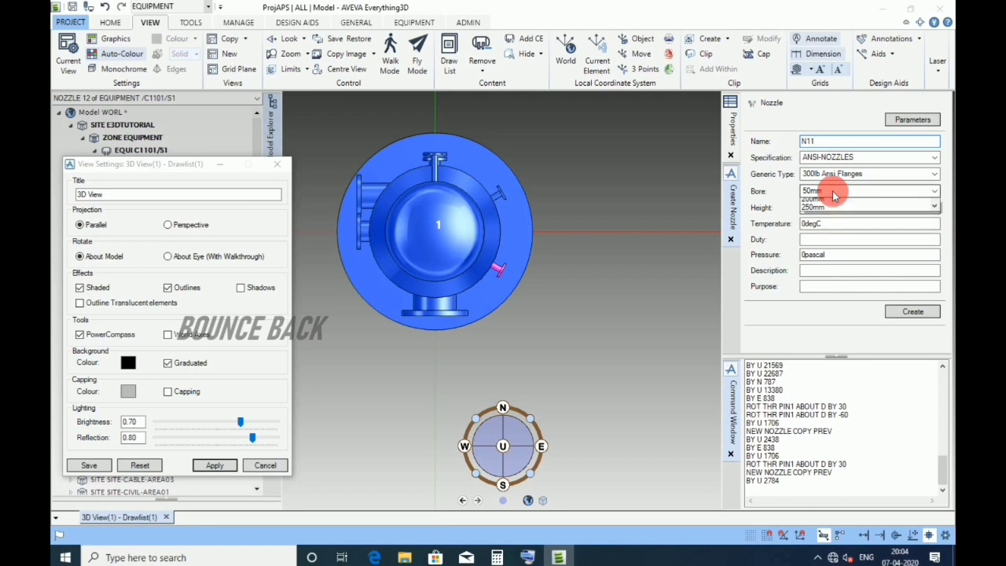
{"action": "left_click", "coordinate": [820, 218]}
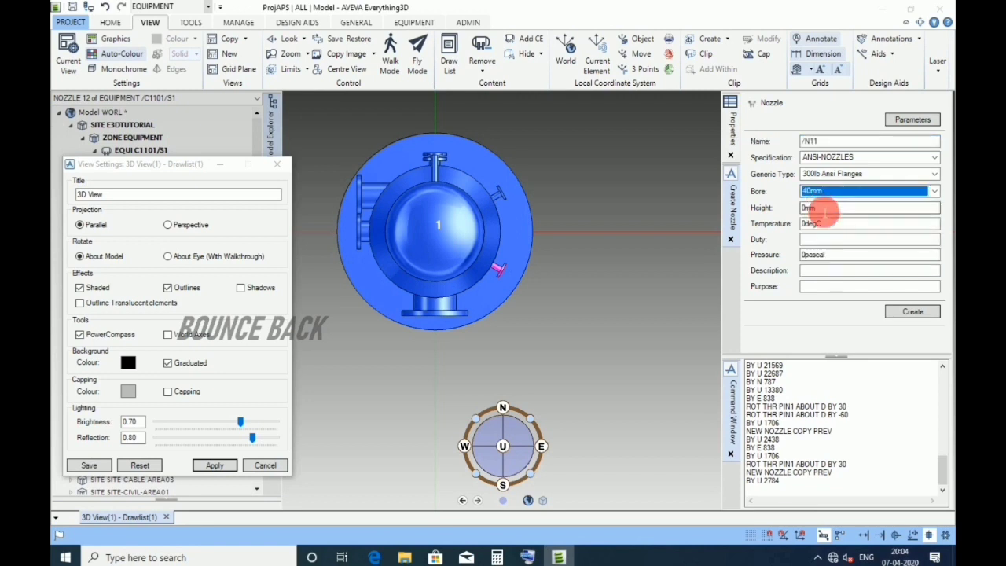
{"action": "left_click", "coordinate": [824, 209]}
{"action": "type", "text": "838"}
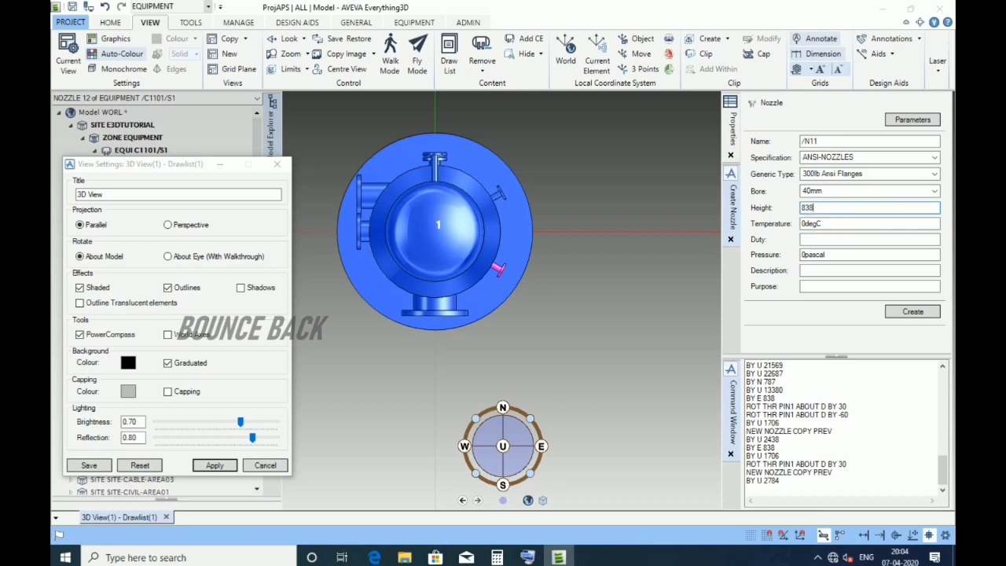
{"action": "left_click", "coordinate": [846, 272]}
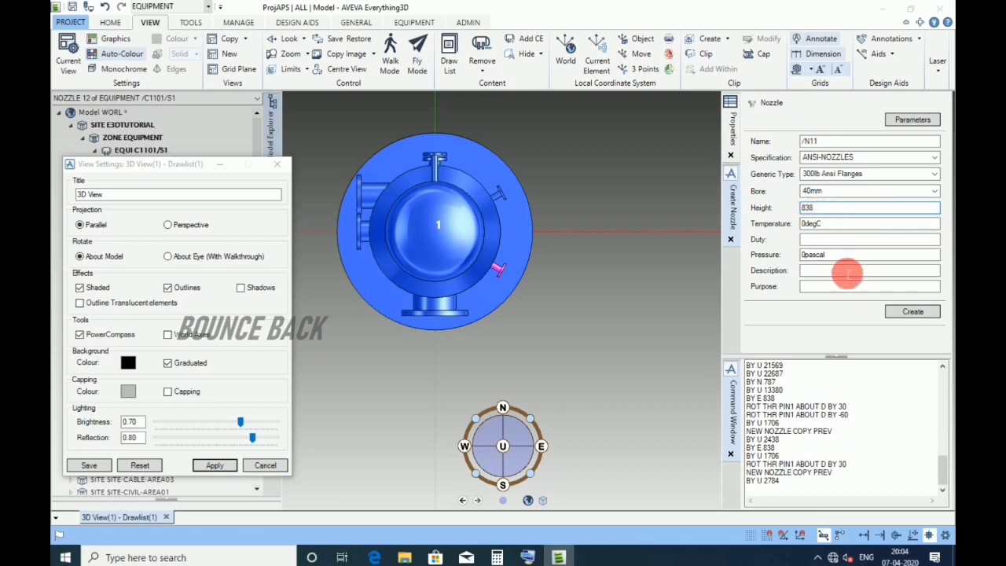
{"action": "left_click", "coordinate": [911, 311]}
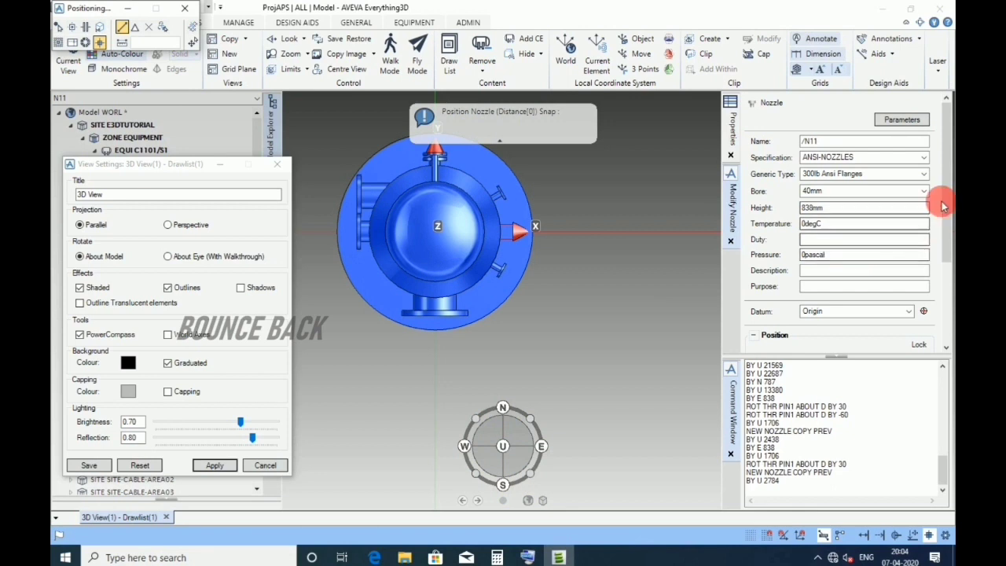
Change N11's alignment direction from W to S (WRT /*) and advance to the next nozzle
{"action": "scroll", "coordinate": [864, 252], "scroll_direction": "down", "scroll_amount": 3}
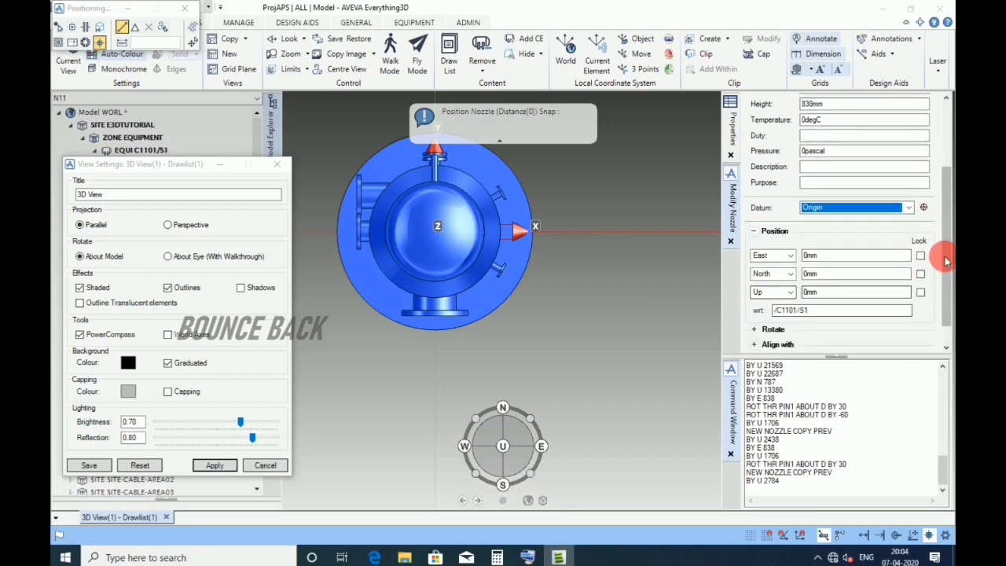
{"action": "scroll", "coordinate": [758, 322], "scroll_direction": "down", "scroll_amount": 1}
{"action": "left_click", "coordinate": [754, 318]}
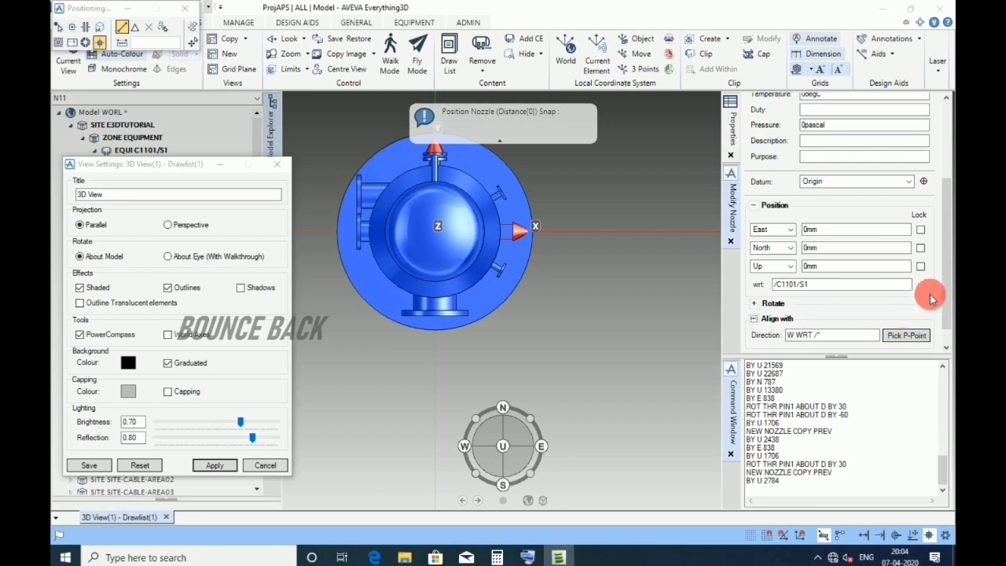
{"action": "scroll", "coordinate": [904, 315], "scroll_direction": "down", "scroll_amount": 1}
{"action": "double_click", "coordinate": [790, 314]}
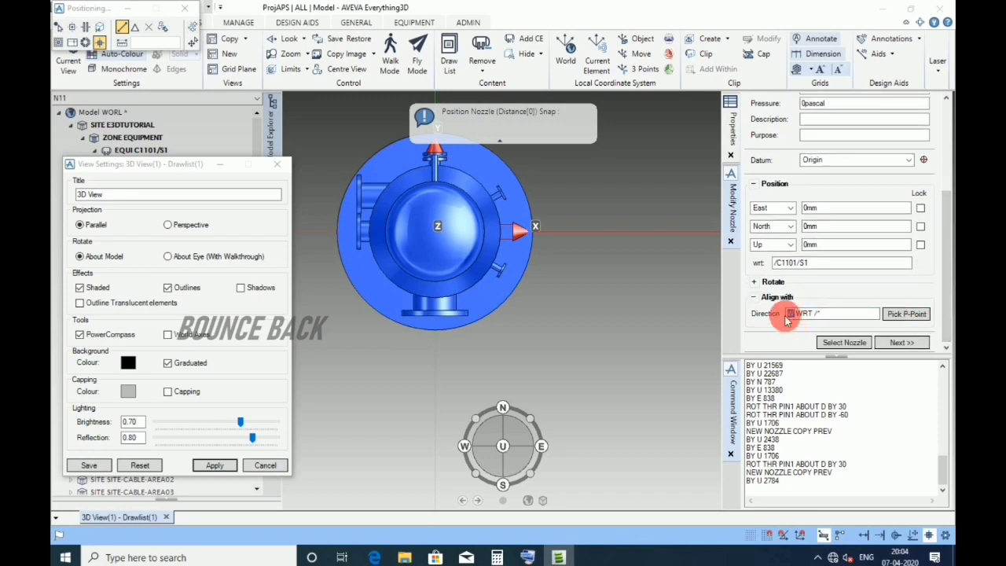
{"action": "type", "text": "S"}
{"action": "left_click", "coordinate": [903, 342]}
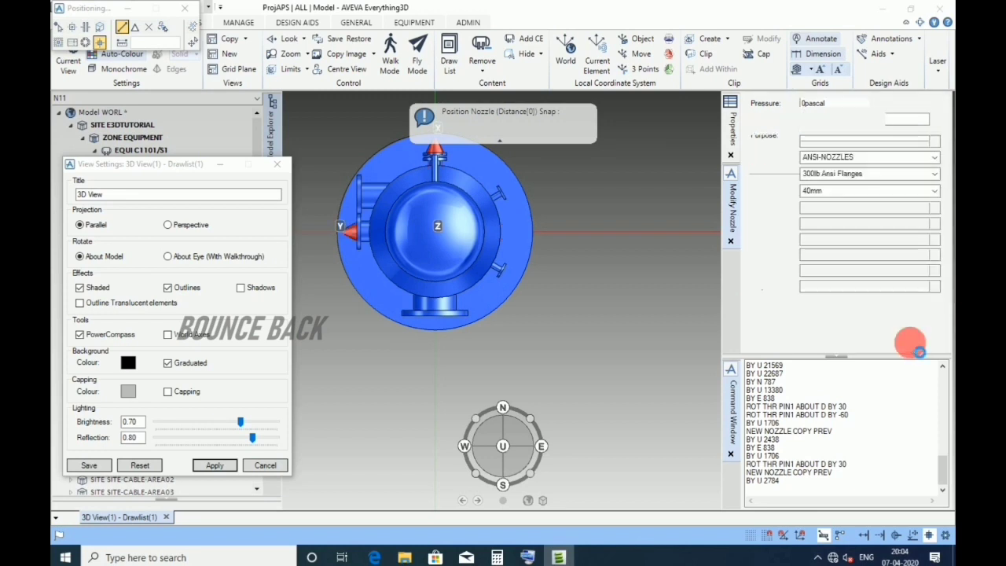
Move nozzle N11 838 south with a BY command
{"action": "left_click", "coordinate": [758, 493]}
{"action": "type", "text": "BY S 838"}
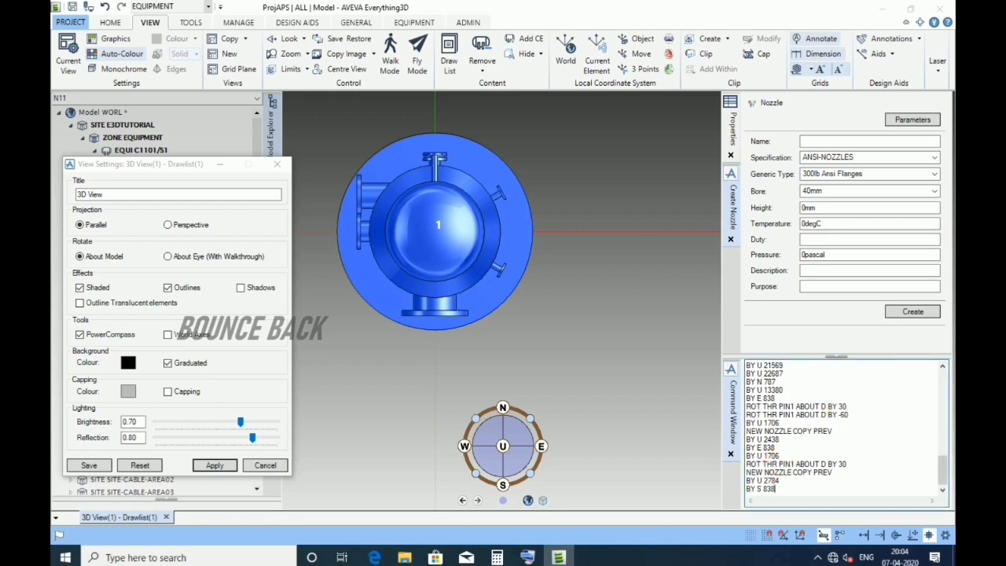
{"action": "key", "text": "Return"}
{"action": "left_click", "coordinate": [752, 491]}
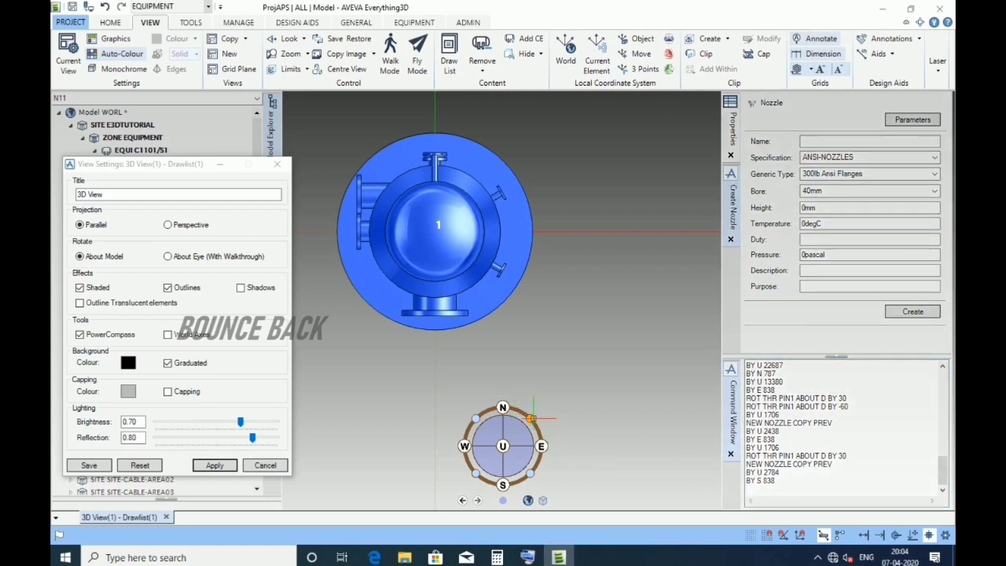
Move N11 up 9784 with BY U 9784, then switch to a top-down plan view
{"action": "left_click", "coordinate": [531, 418]}
{"action": "middle_click_drag", "start_coordinate": [544, 326], "coordinate": [542, 377]}
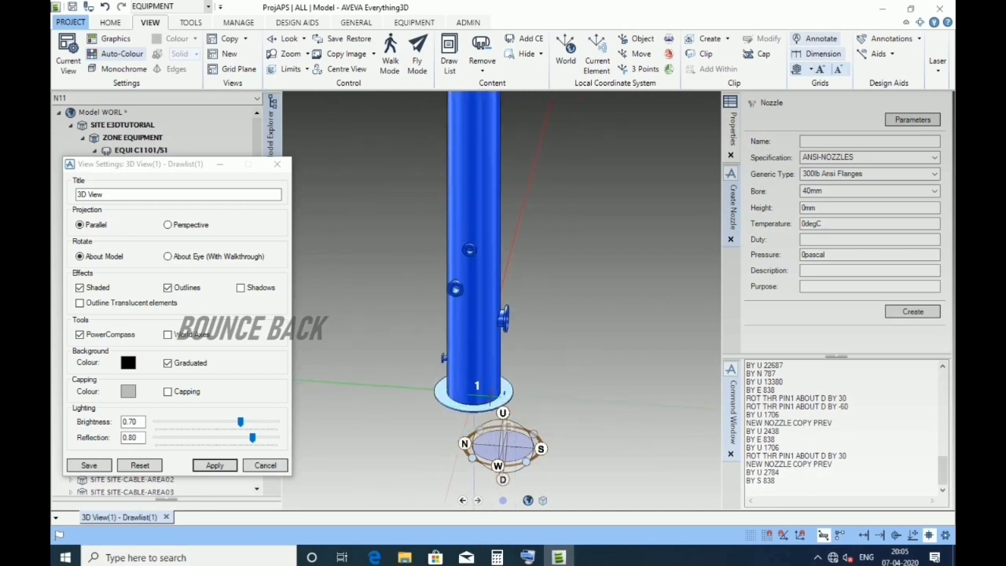
{"action": "scroll", "coordinate": [499, 389], "scroll_direction": "up", "scroll_amount": 5}
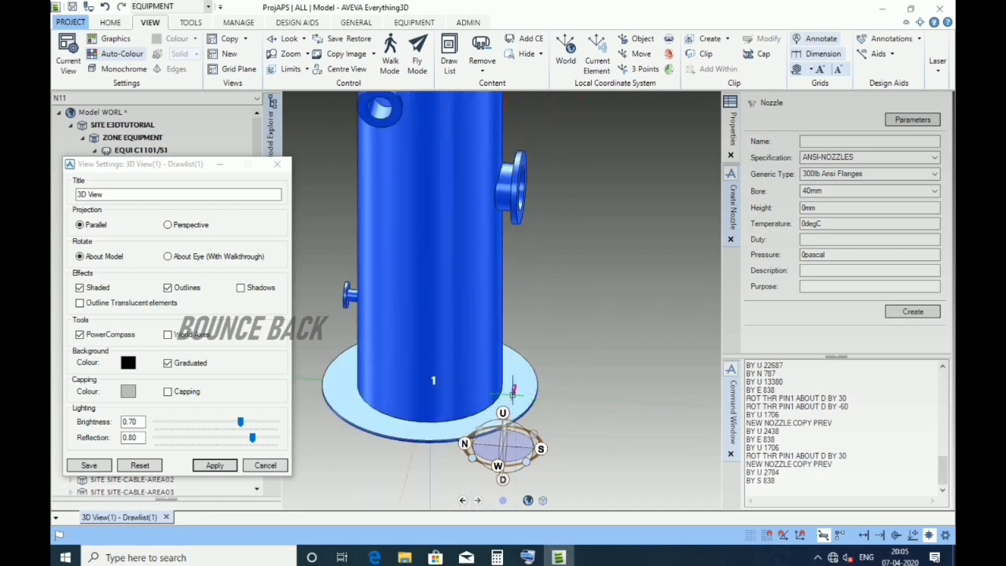
{"action": "type", "text": "B"}
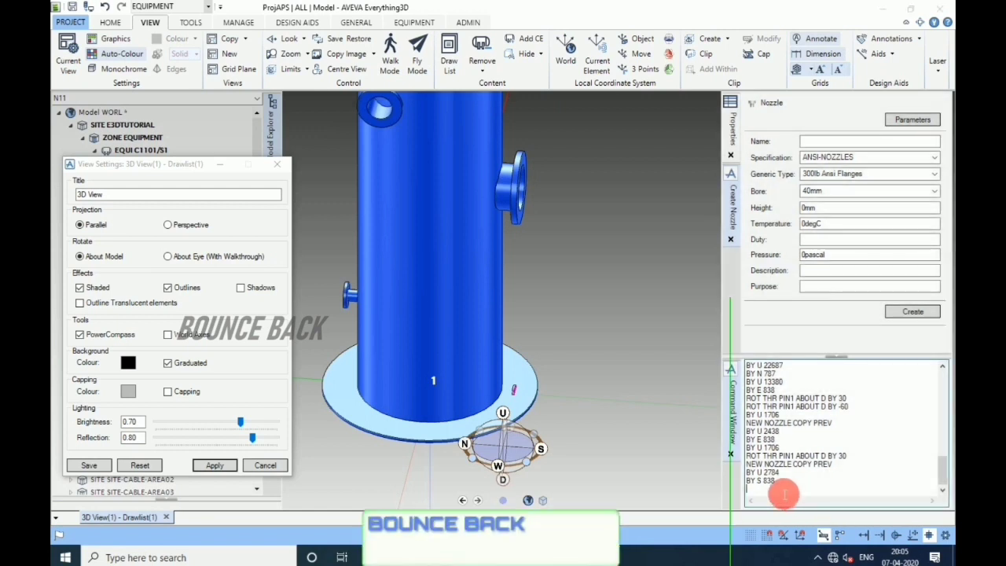
{"action": "type", "text": "Y U"}
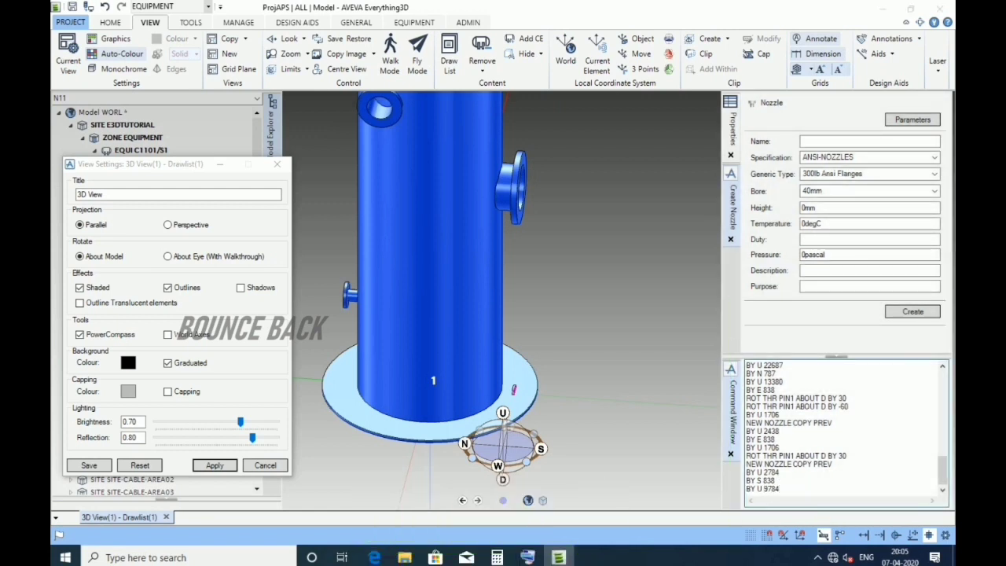
{"action": "type", "text": " 9784"}
{"action": "key", "text": "Return"}
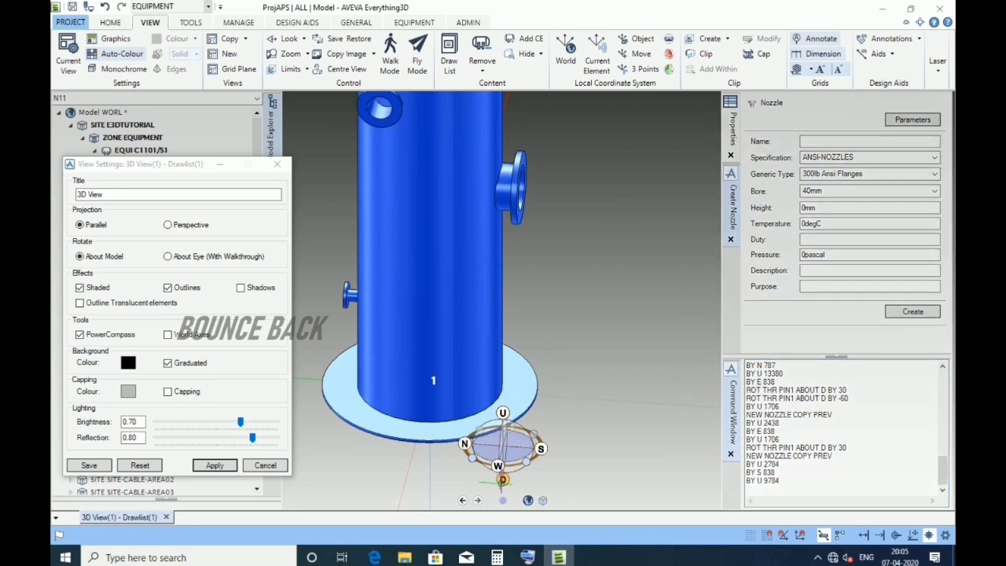
{"action": "left_click", "coordinate": [503, 480]}
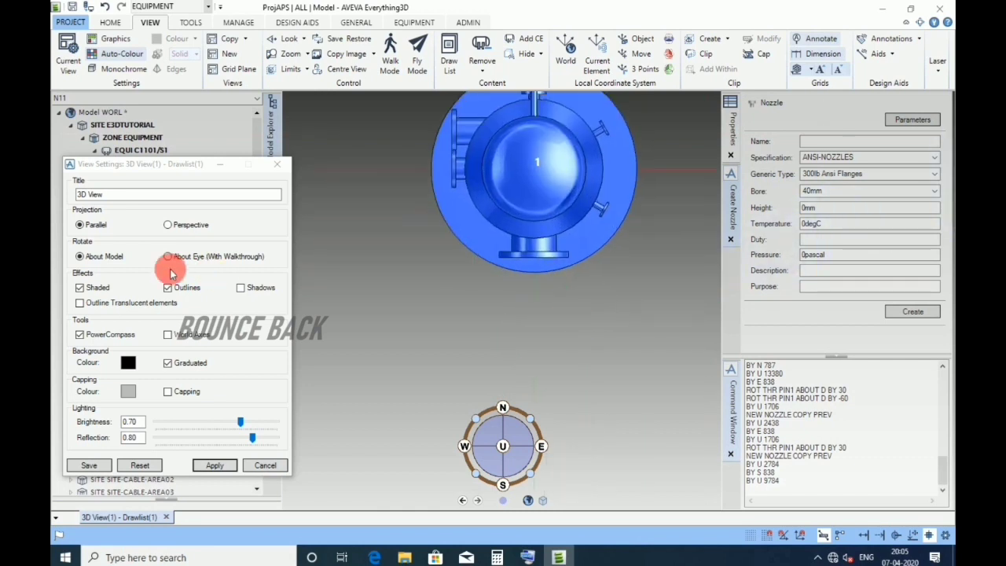
Rotate N11 by -25° about D through PIN1, toggling shaded display off and back on
{"action": "left_click", "coordinate": [81, 287]}
{"action": "left_click", "coordinate": [213, 465]}
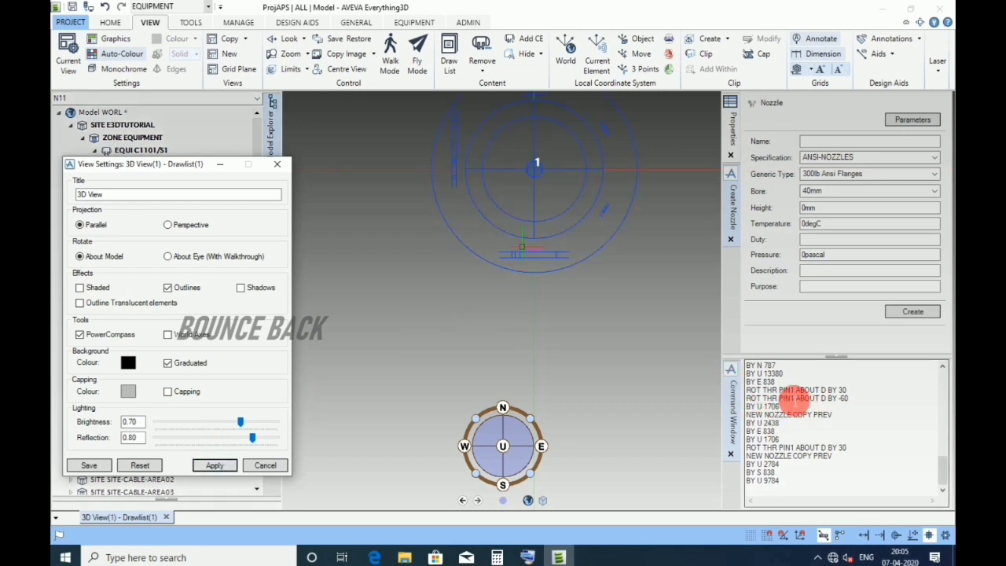
{"action": "double_click", "coordinate": [854, 390]}
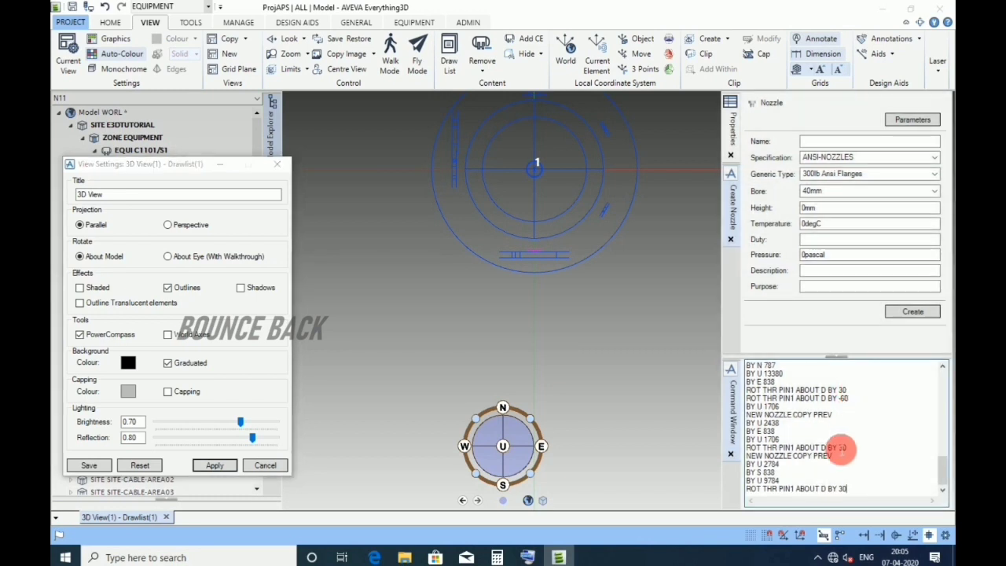
{"action": "double_click", "coordinate": [858, 495]}
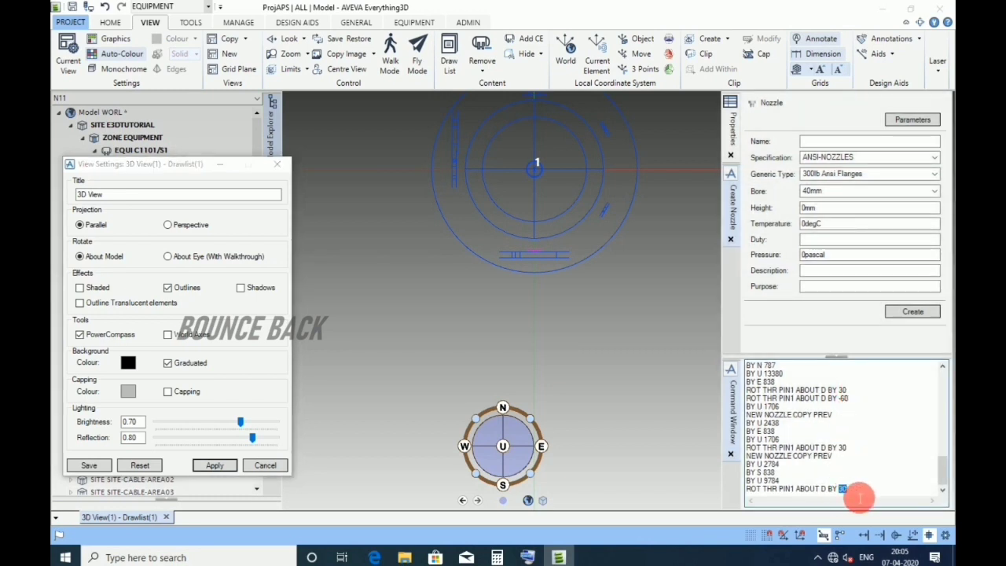
{"action": "type", "text": "-25"}
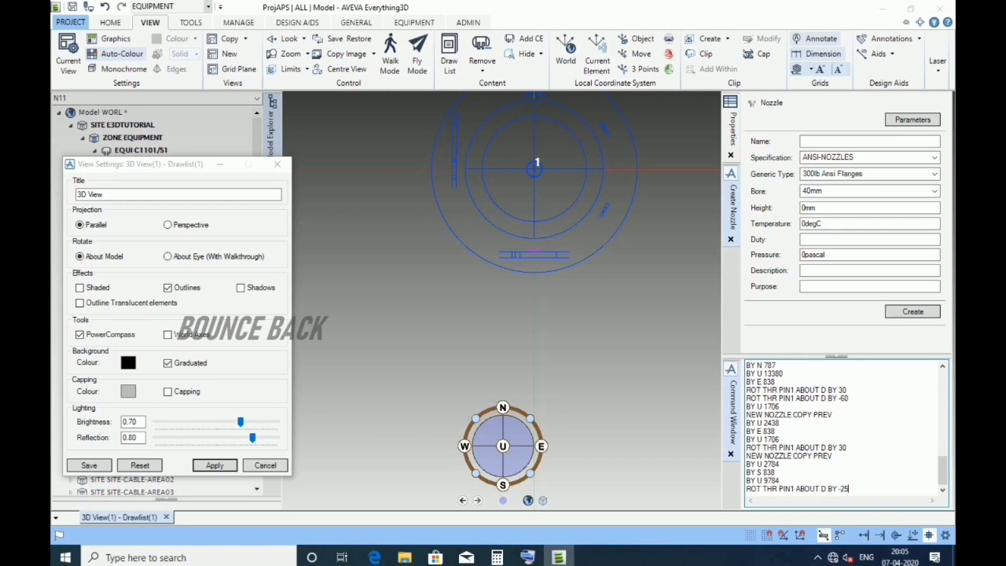
{"action": "key", "text": "Return"}
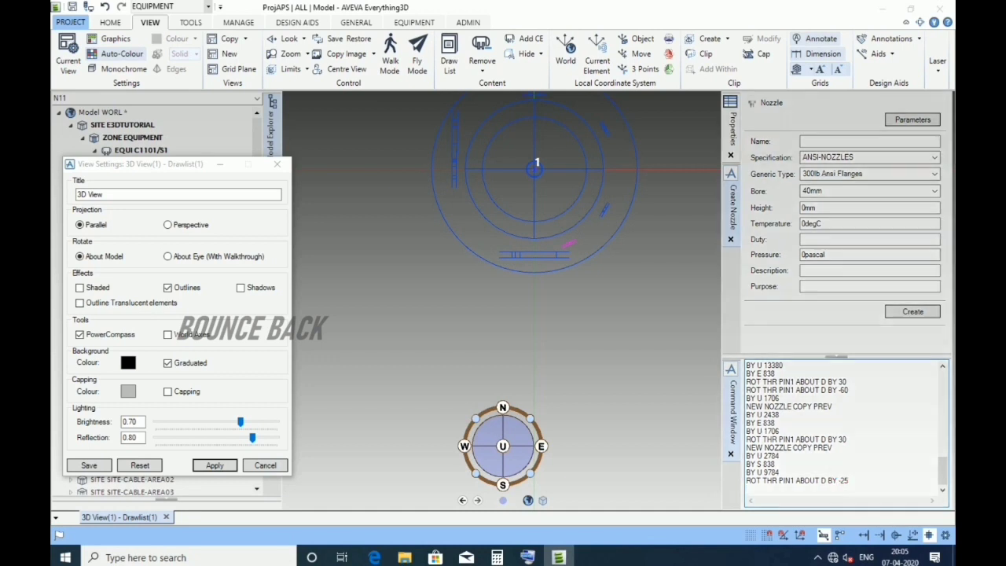
{"action": "left_click", "coordinate": [79, 288]}
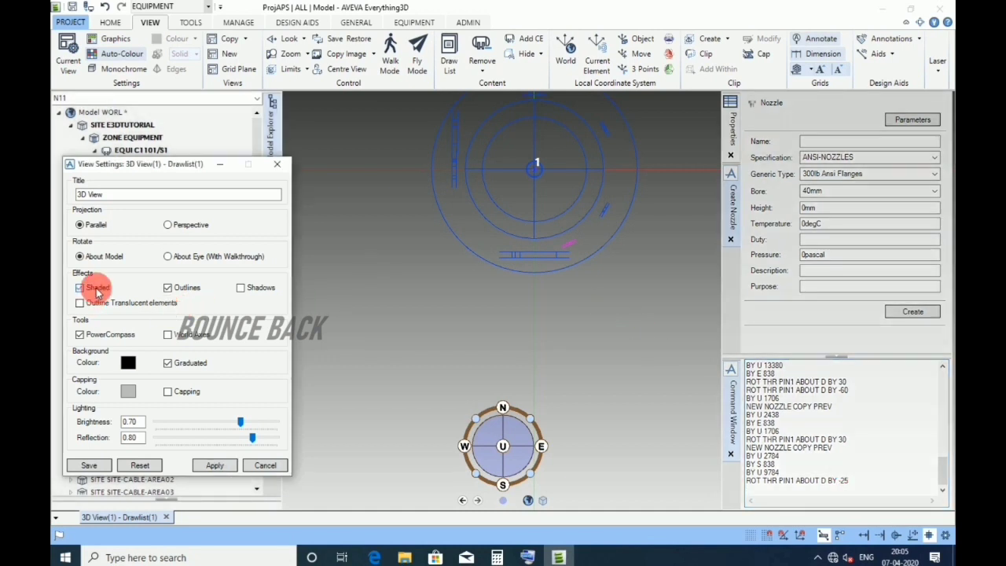
{"action": "left_click", "coordinate": [218, 464]}
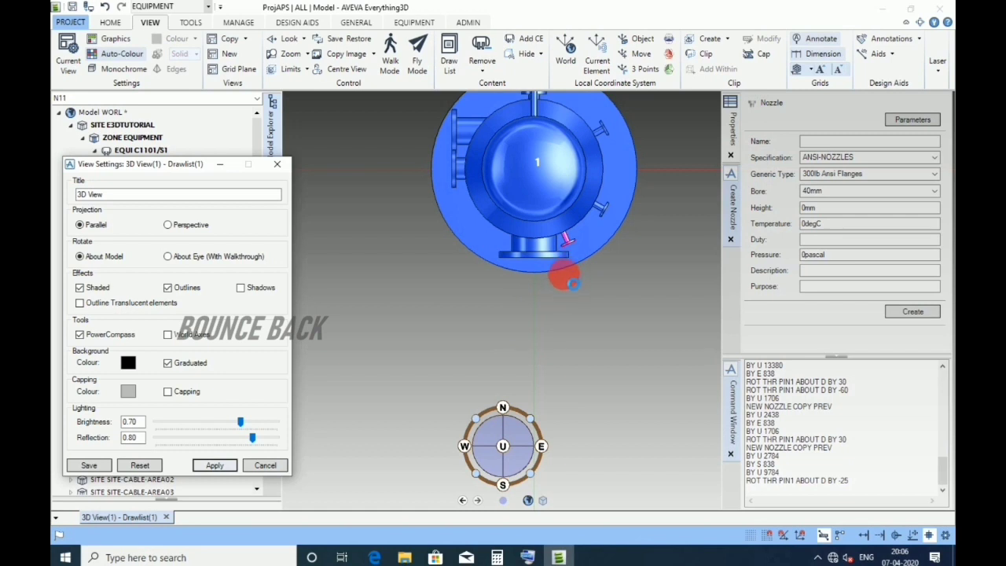
Enter name N12 and a 50mm bore in the new nozzle form, selecting the height value
{"action": "scroll", "coordinate": [551, 296], "scroll_direction": "down", "scroll_amount": 2}
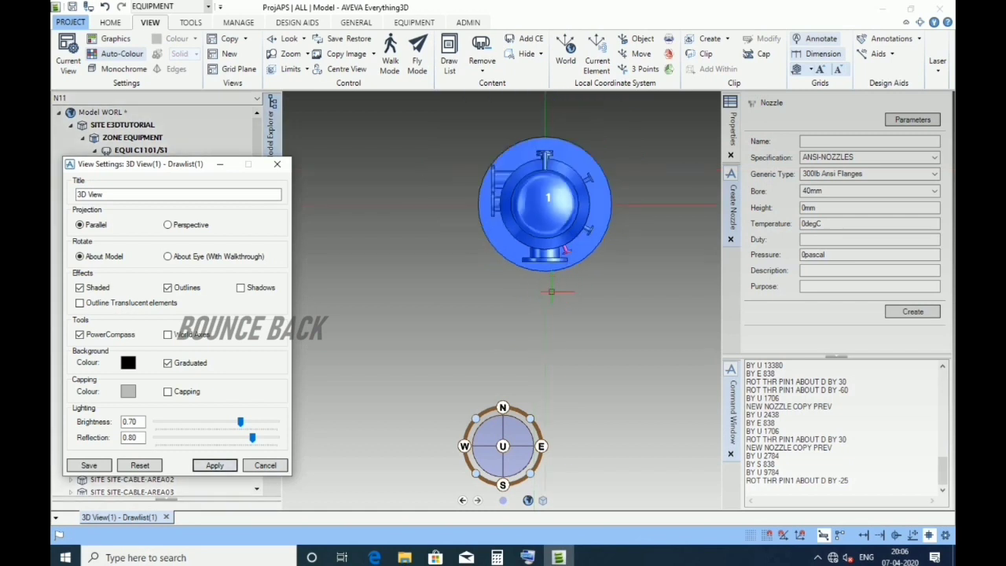
{"action": "scroll", "coordinate": [552, 292], "scroll_direction": "down", "scroll_amount": 3}
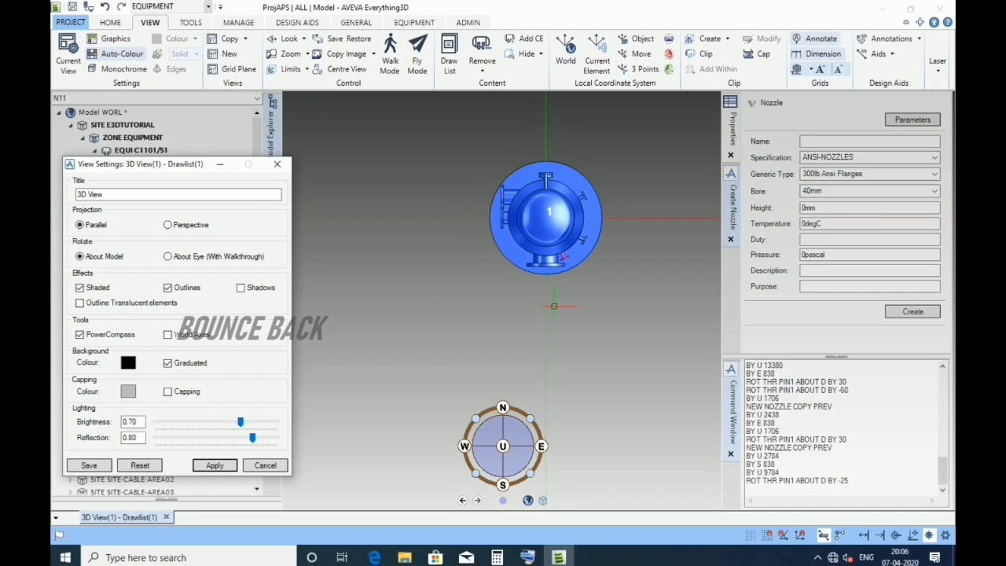
{"action": "left_click", "coordinate": [828, 143]}
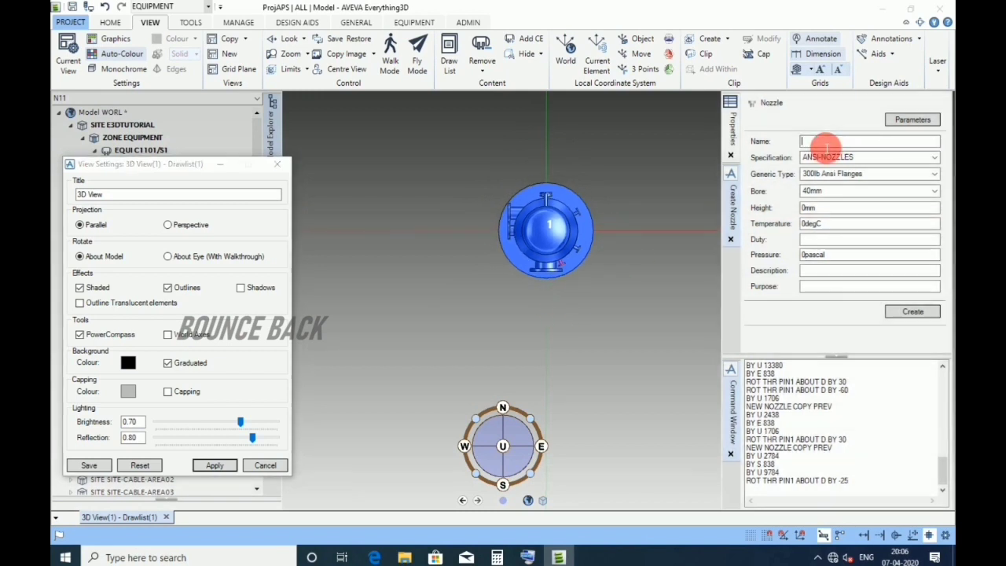
{"action": "type", "text": "N"}
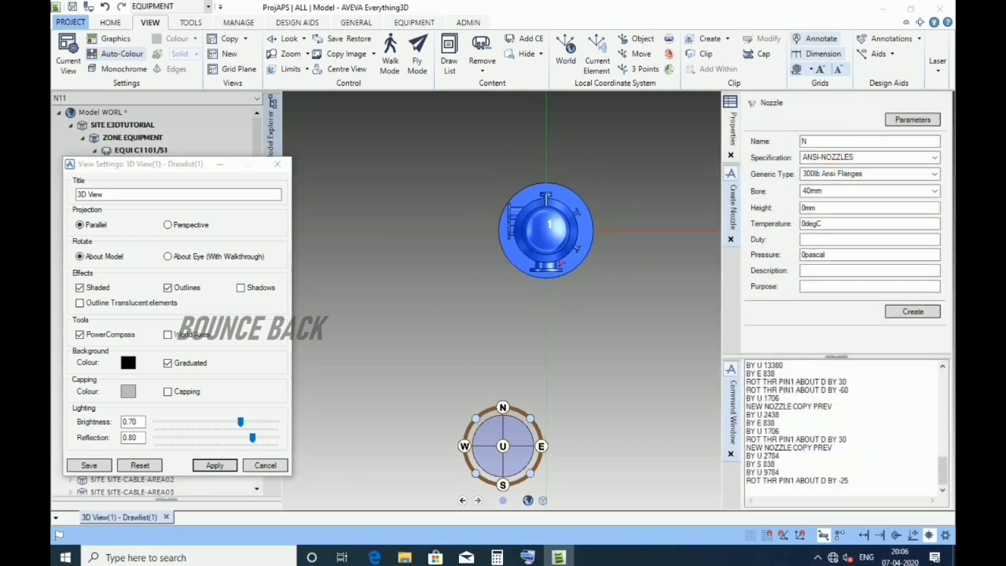
{"action": "type", "text": "12"}
{"action": "left_click", "coordinate": [825, 191]}
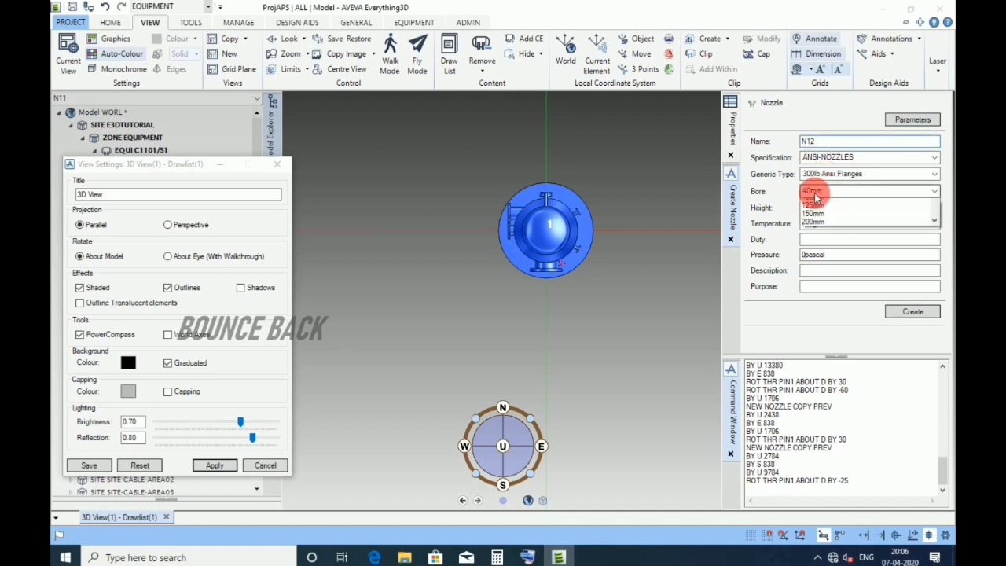
{"action": "left_click", "coordinate": [825, 226]}
{"action": "left_click", "coordinate": [813, 208]}
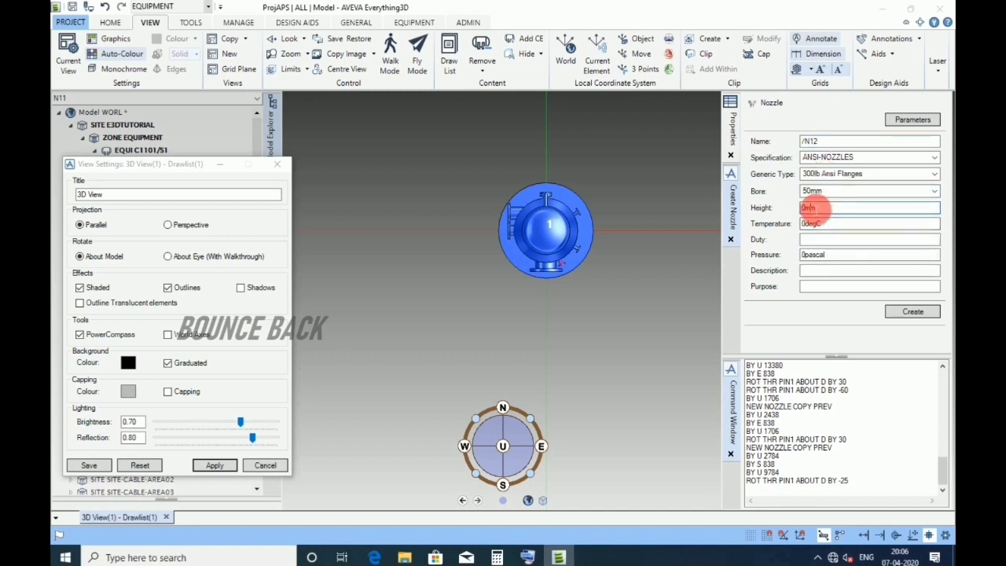
{"action": "left_click", "coordinate": [494, 553]}
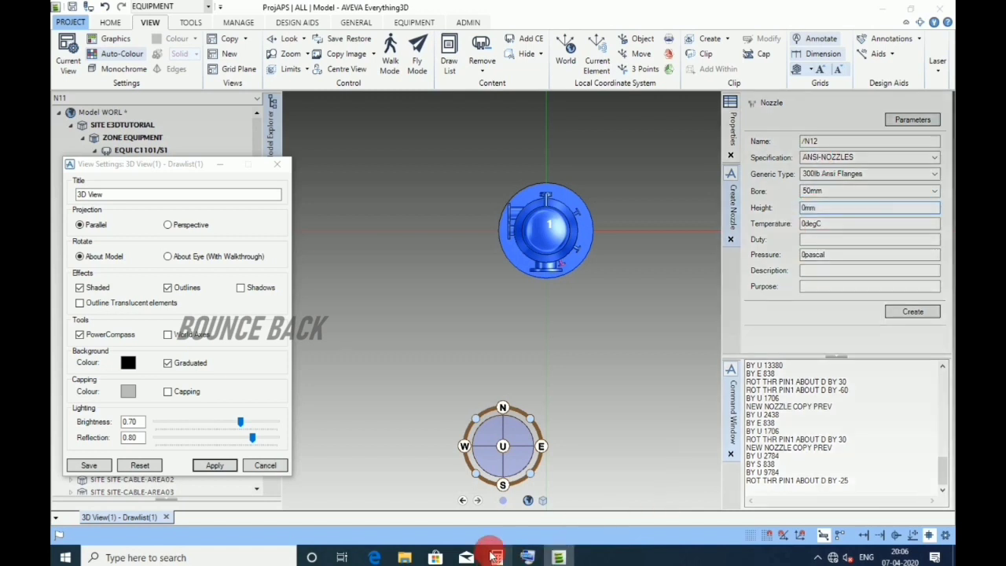
Total 14076 + 280 + 7849 + 200 + 206 in Calculator to get 22,611, then minimize it
{"action": "left_click", "coordinate": [170, 318]}
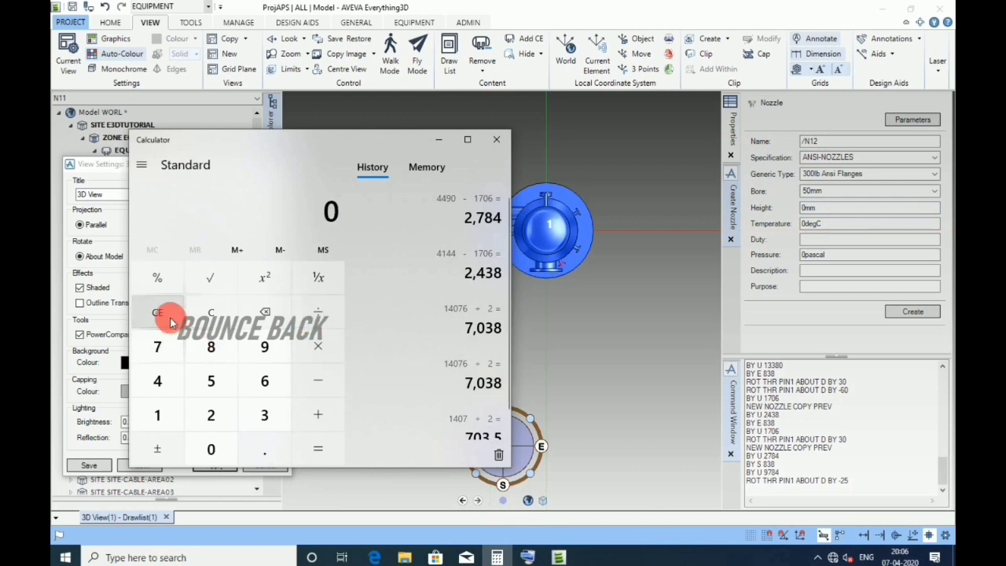
{"action": "type", "text": "140"}
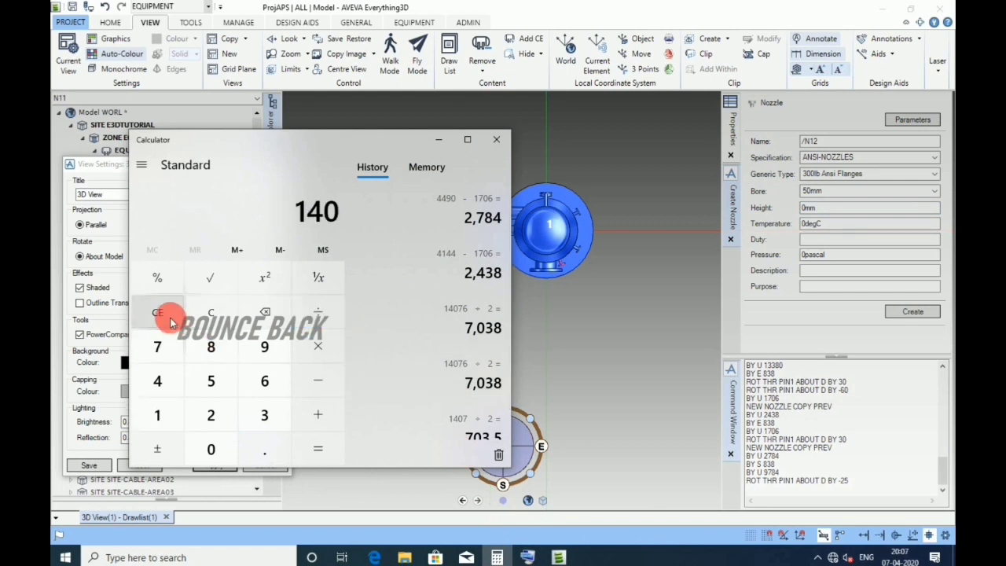
{"action": "type", "text": "76"}
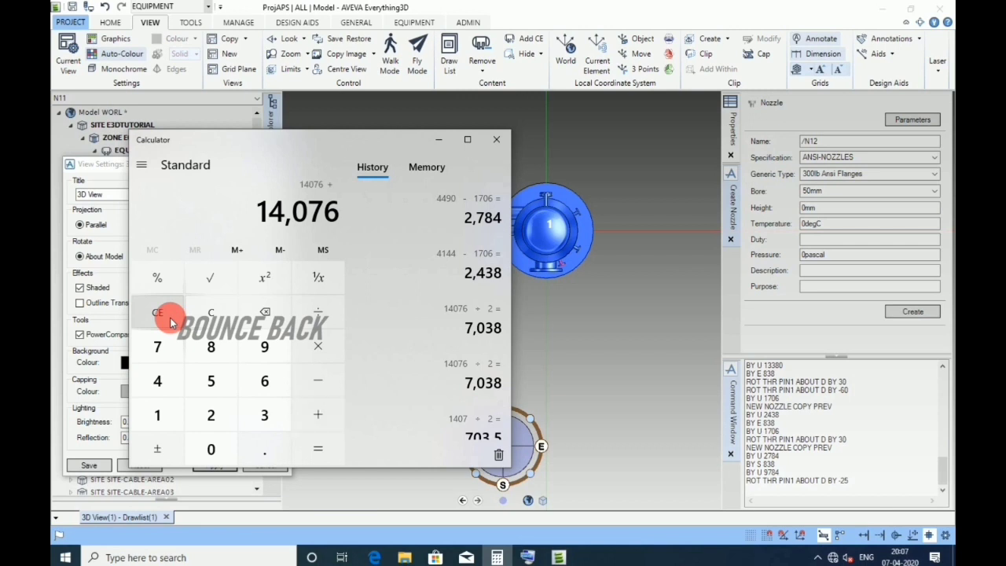
{"action": "type", "text": "280"}
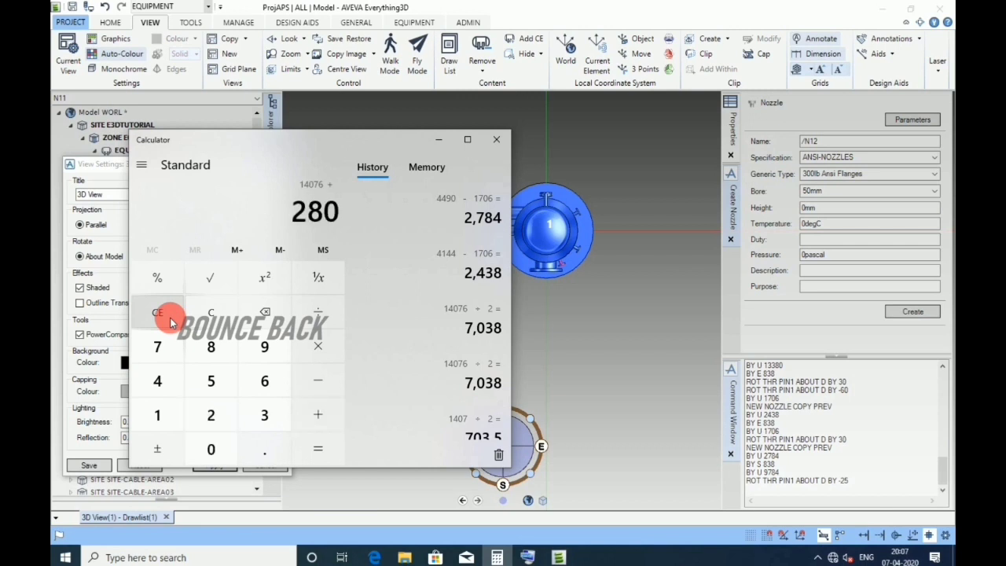
{"action": "type", "text": "+7849"}
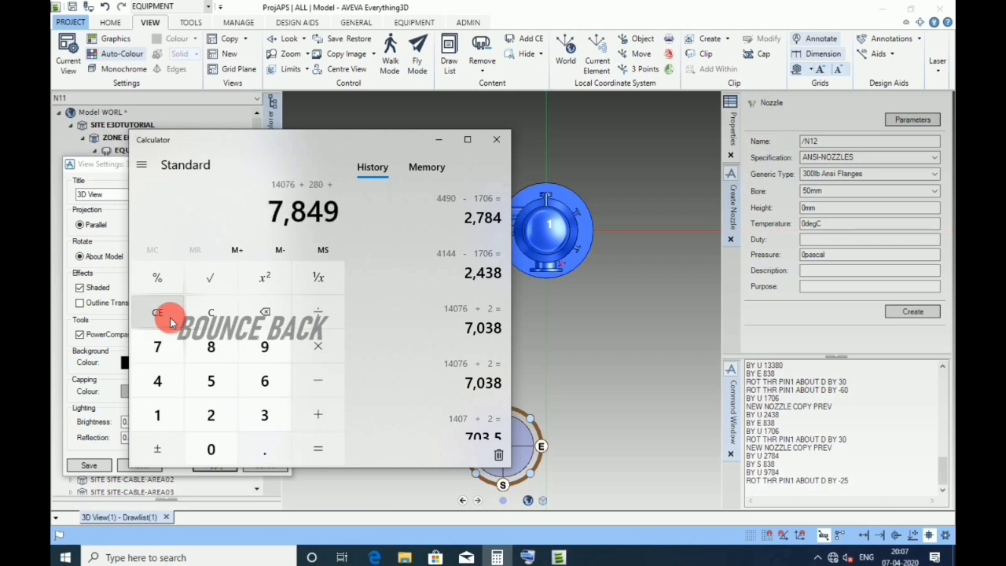
{"action": "type", "text": "+200"}
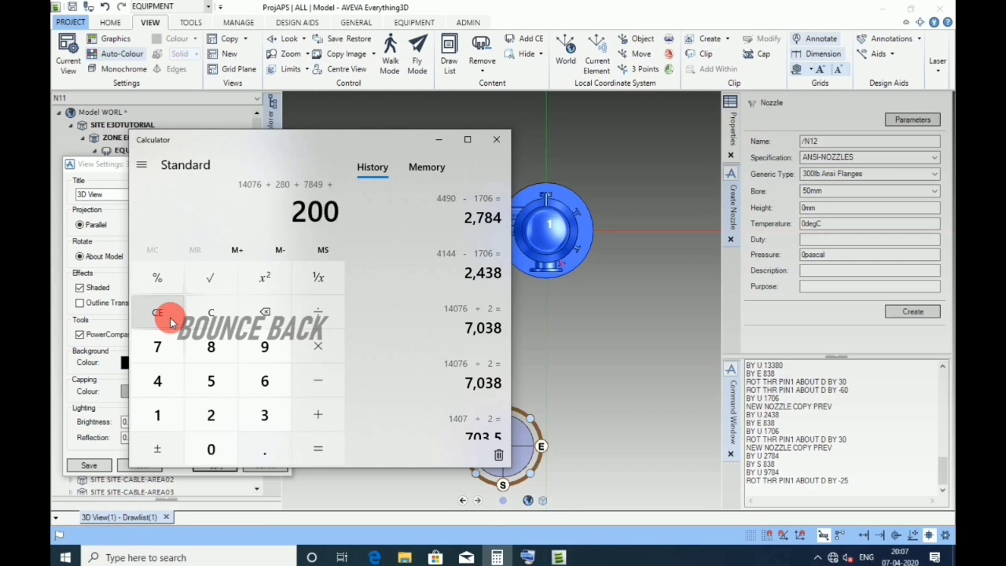
{"action": "type", "text": "+206"}
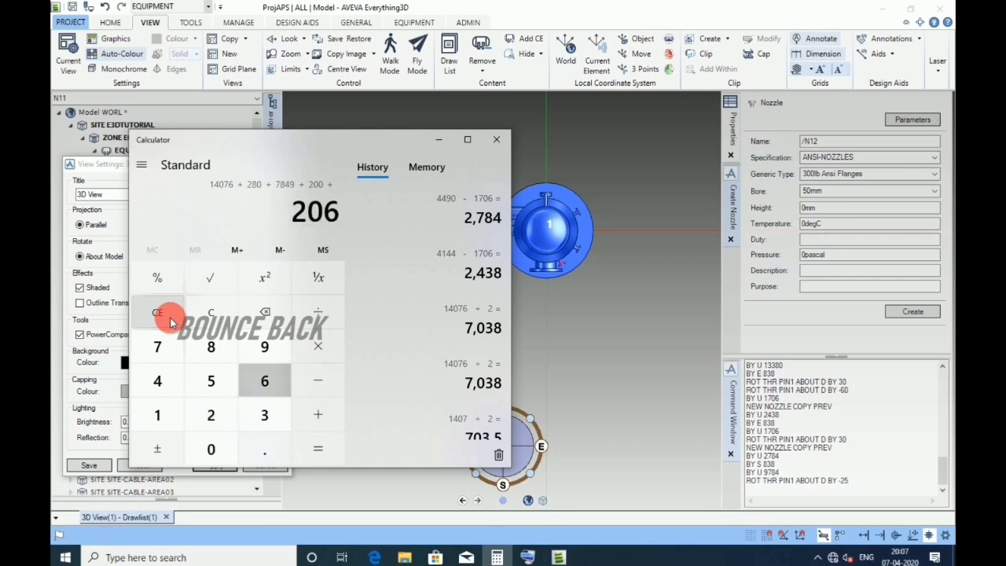
{"action": "key", "text": "Return"}
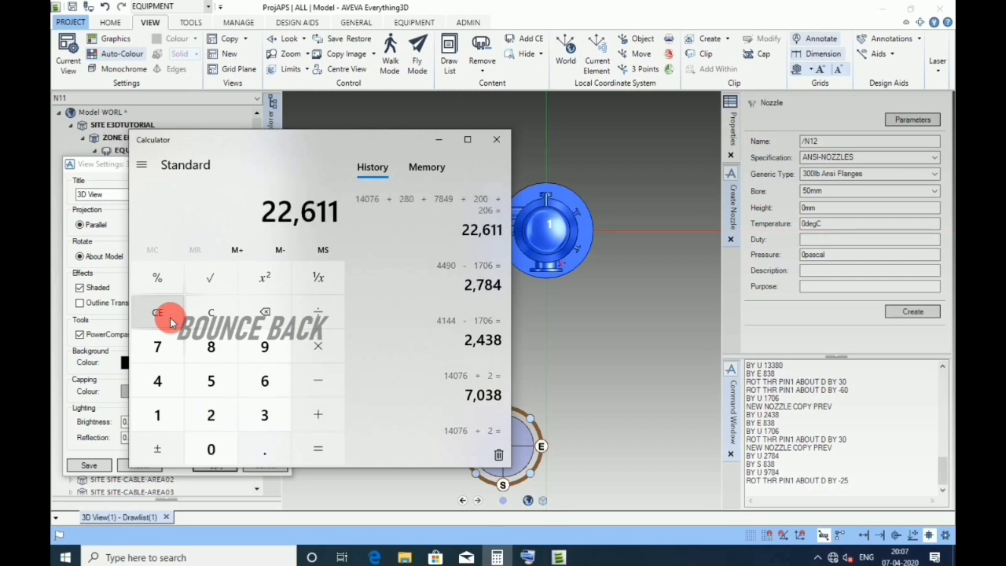
{"action": "left_click", "coordinate": [438, 144]}
Create N12 at 22611mm height, change its alignment from W to U, and turn off shaded display
{"action": "double_click", "coordinate": [835, 208]}
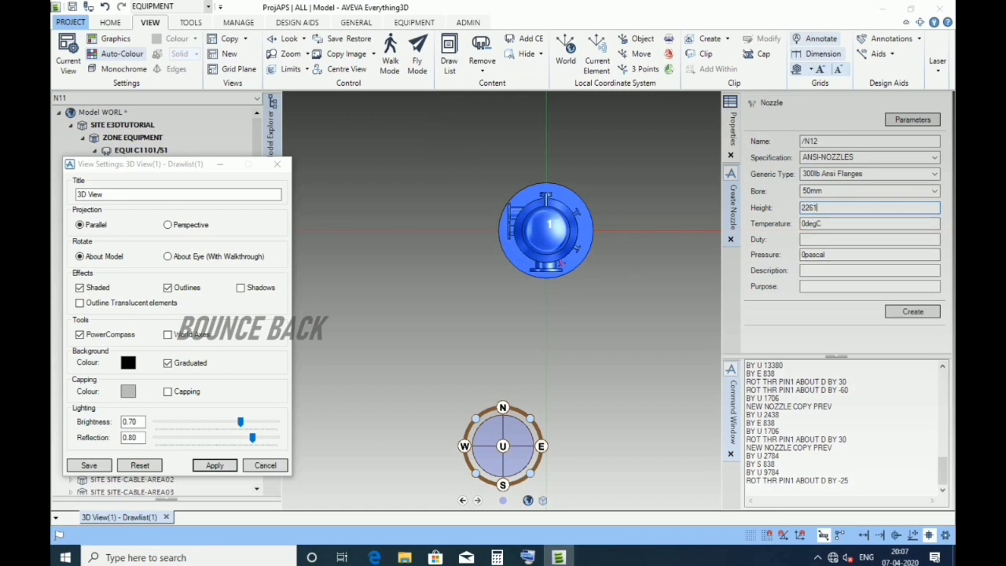
{"action": "left_click", "coordinate": [907, 311]}
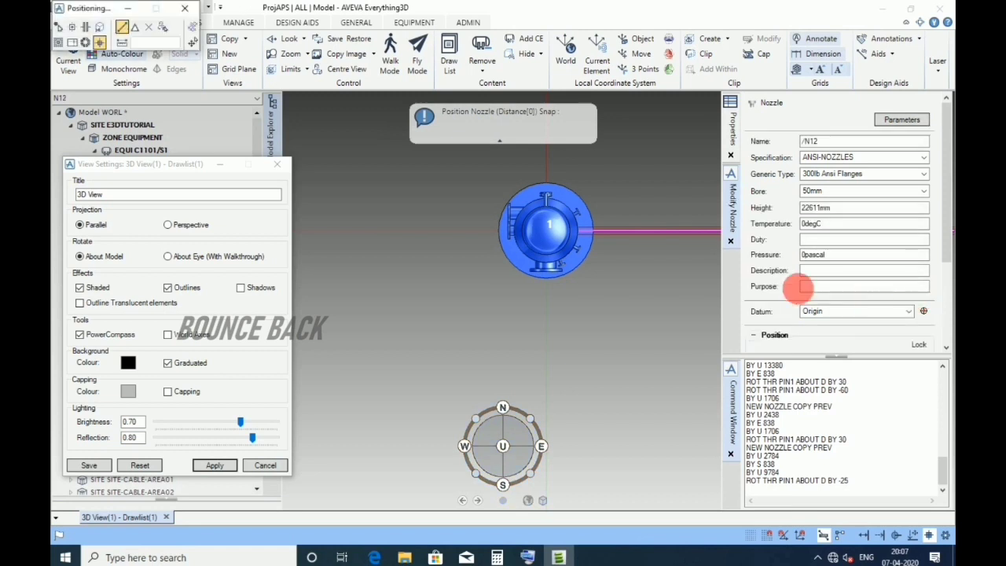
{"action": "scroll", "coordinate": [800, 288], "scroll_direction": "down", "scroll_amount": 3}
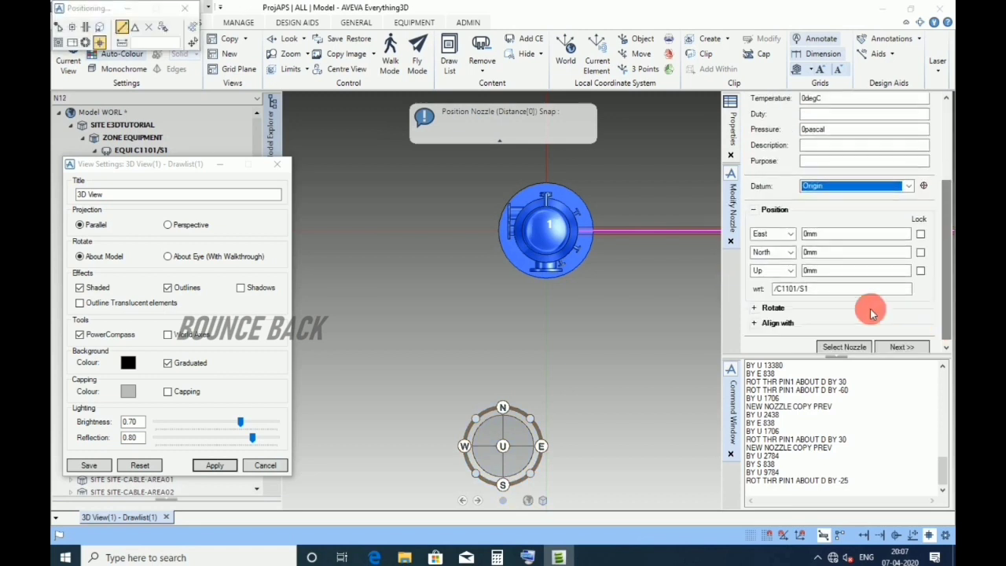
{"action": "left_click", "coordinate": [765, 322]}
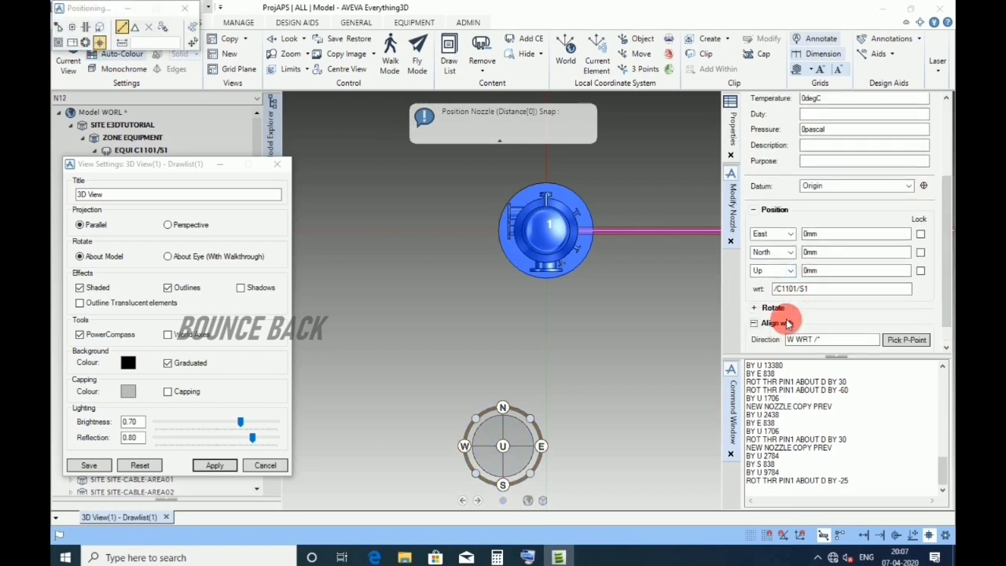
{"action": "scroll", "coordinate": [949, 298], "scroll_direction": "down", "scroll_amount": 1}
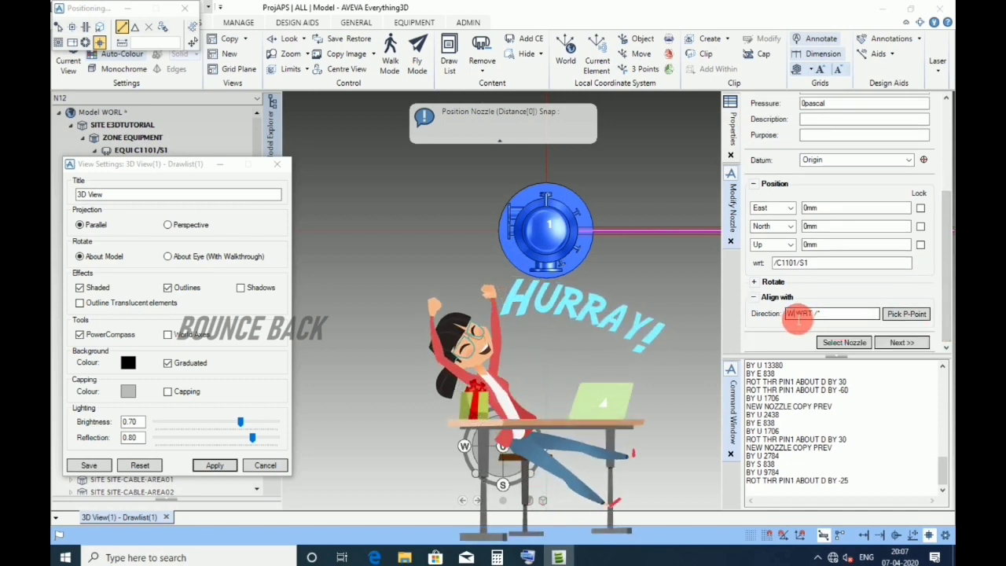
{"action": "double_click", "coordinate": [790, 314]}
{"action": "type", "text": "U"}
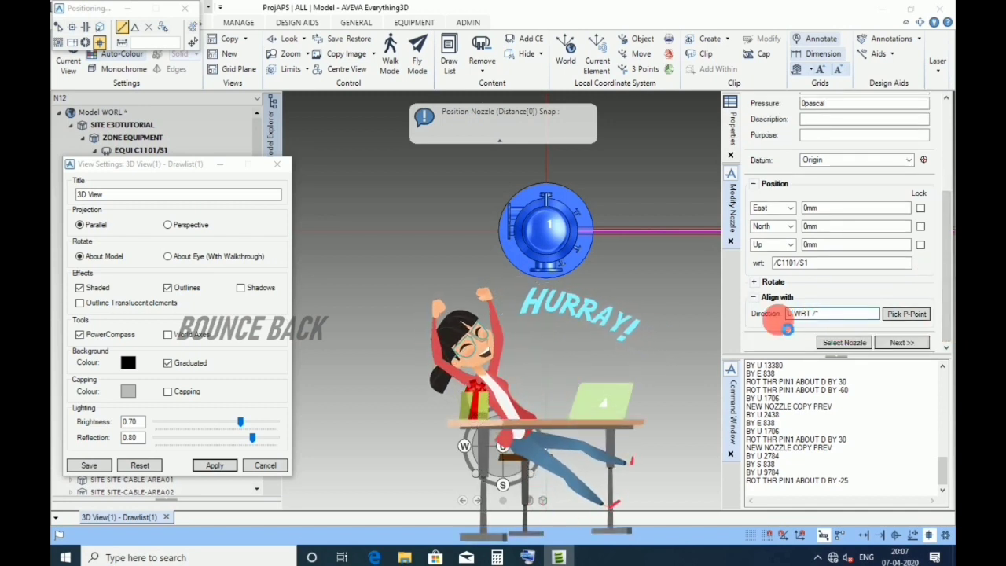
{"action": "left_click", "coordinate": [896, 342]}
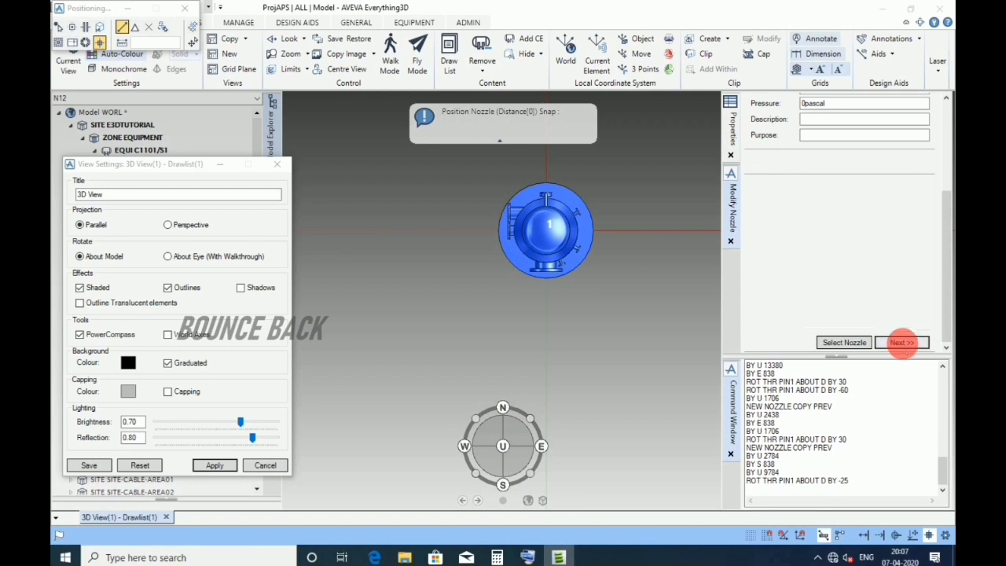
{"action": "left_click", "coordinate": [80, 288]}
{"action": "left_click", "coordinate": [214, 465]}
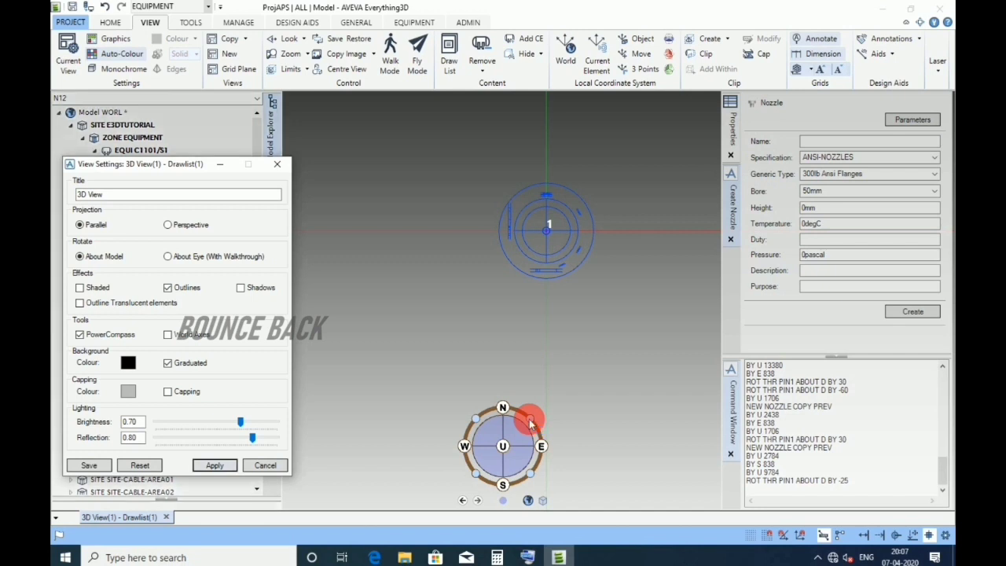
Raise nozzle N12 by 22611 mm up column C1101/S1 with BY U 22611
{"action": "left_click", "coordinate": [530, 423]}
{"action": "left_click_drag", "start_coordinate": [530, 417], "coordinate": [531, 410]}
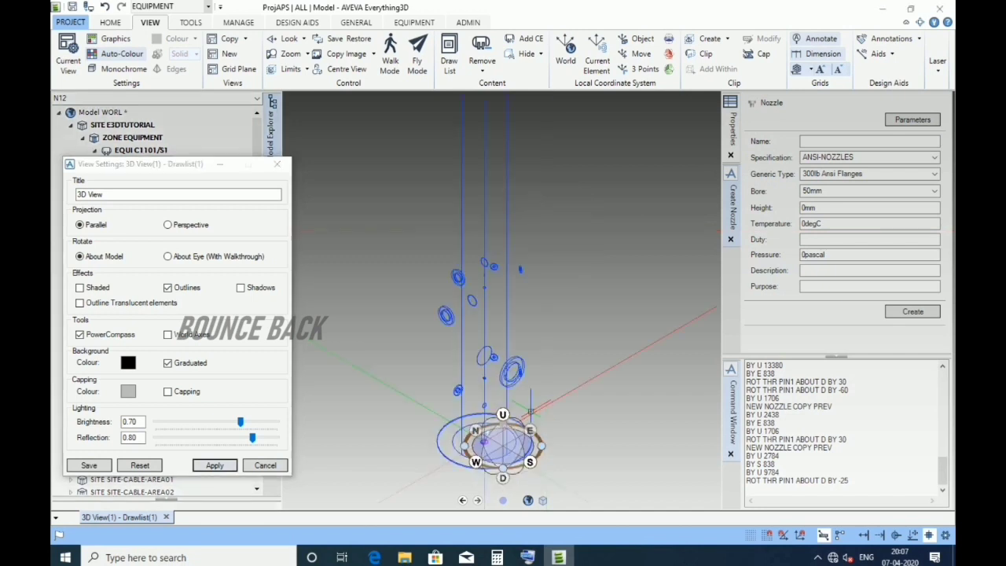
{"action": "left_click_drag", "start_coordinate": [484, 441], "coordinate": [484, 425]}
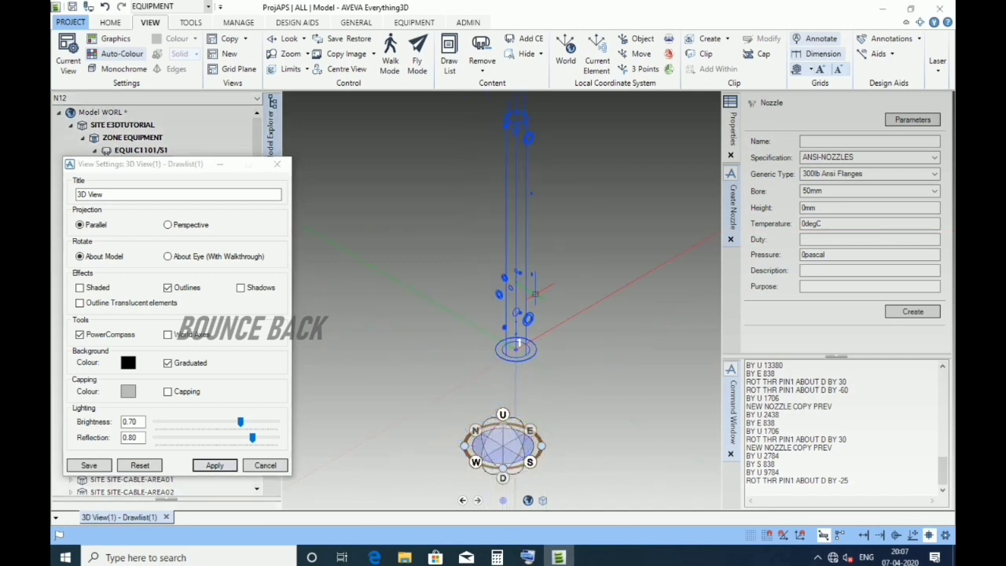
{"action": "scroll", "coordinate": [511, 346], "scroll_direction": "up", "scroll_amount": 5}
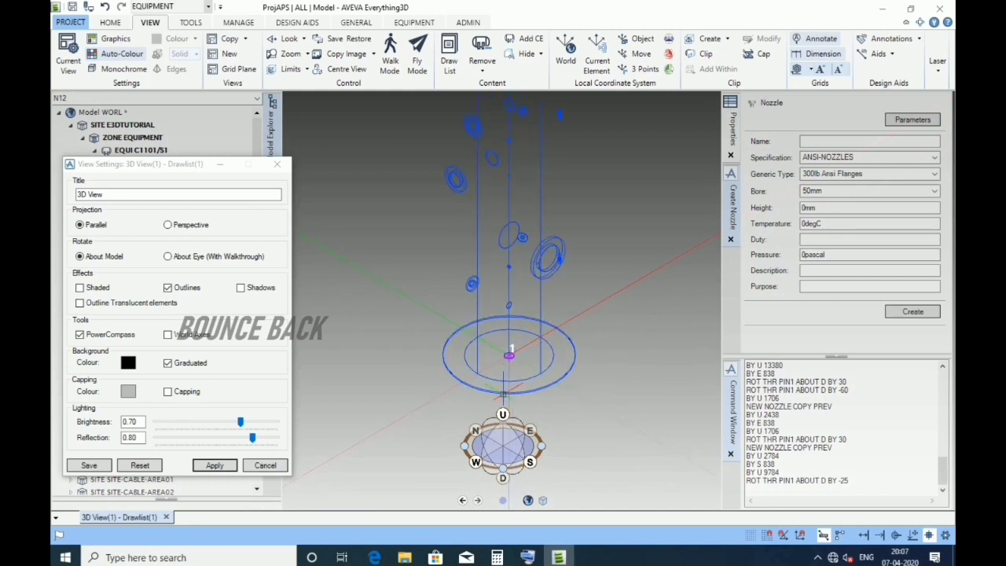
{"action": "left_click", "coordinate": [776, 496]}
{"action": "type", "text": "BY U 22"}
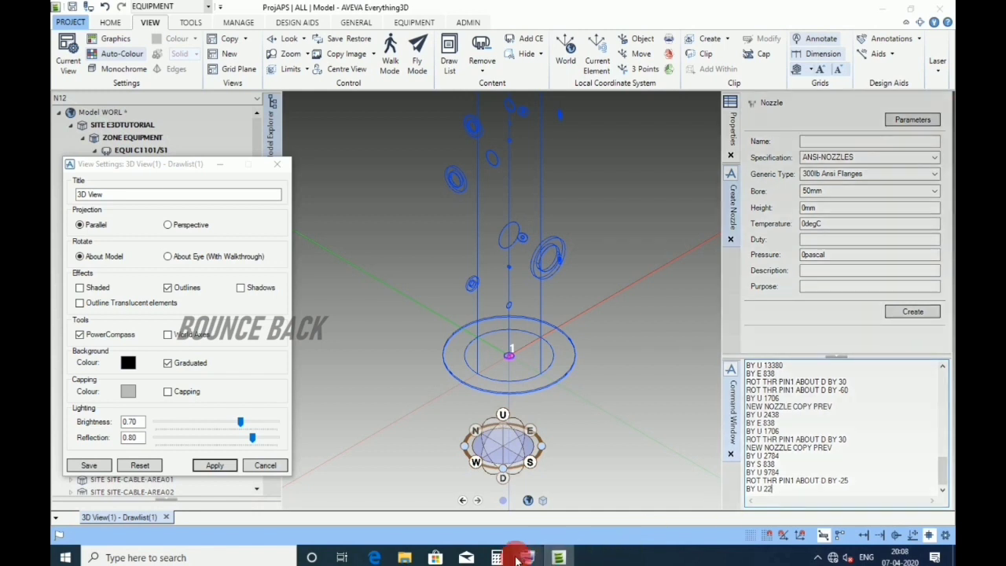
{"action": "mouse_move", "coordinate": [505, 559]}
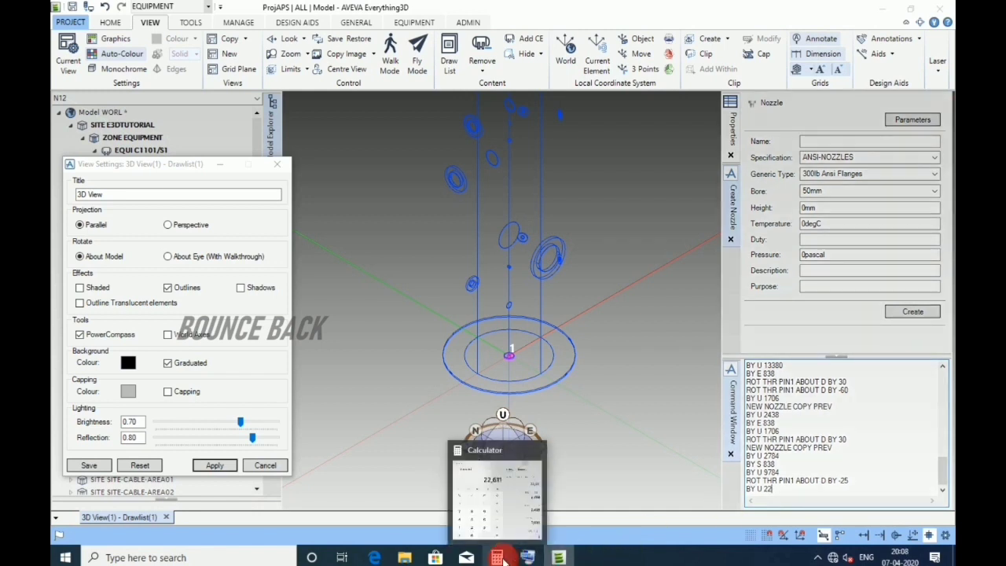
{"action": "left_click", "coordinate": [781, 493]}
{"action": "type", "text": "61"}
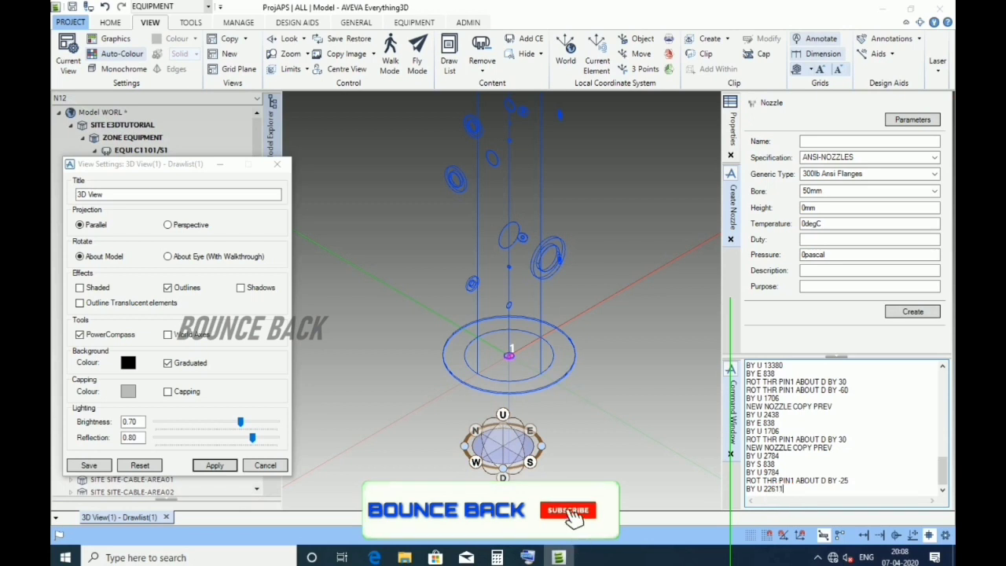
{"action": "type", "text": "1"}
{"action": "key", "text": "Return"}
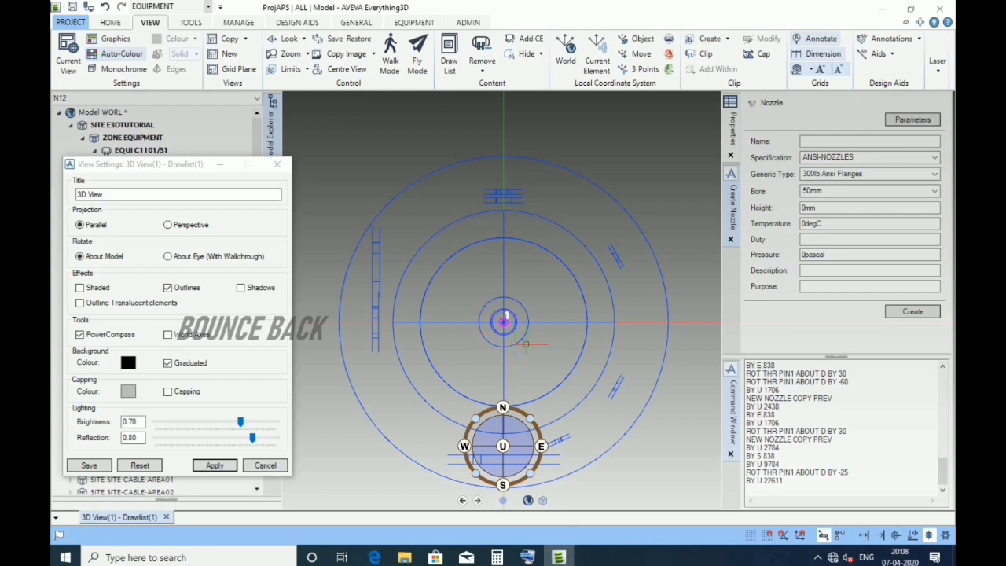
Shift nozzle N12 250 east, then rotate it 45 degrees about the down axis through PIN1
{"action": "left_click", "coordinate": [773, 492]}
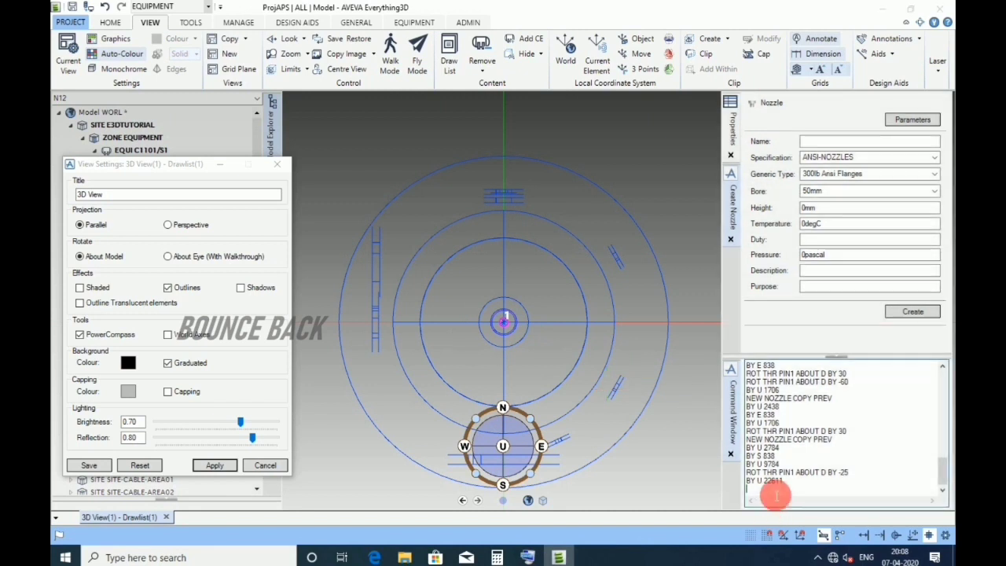
{"action": "type", "text": "BY"}
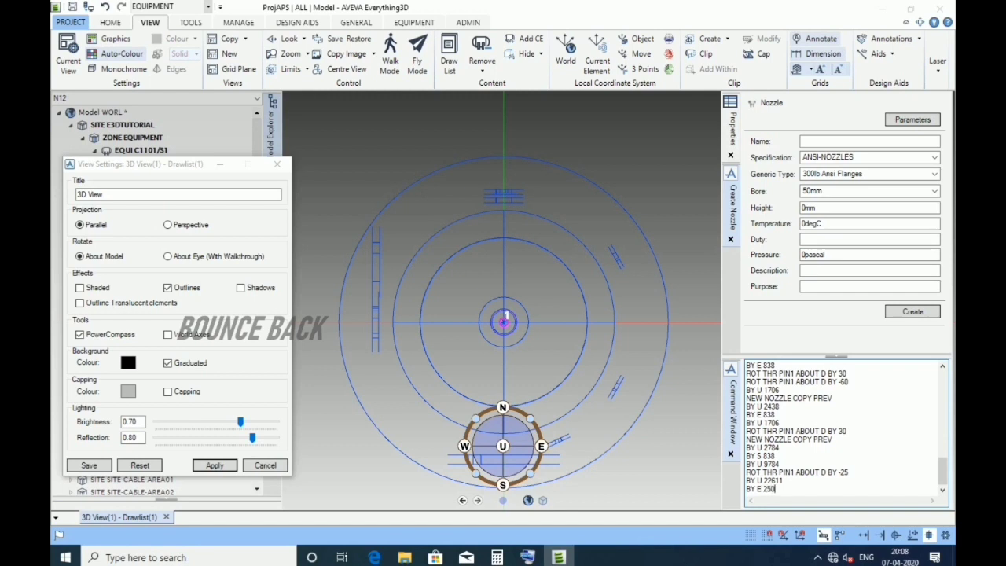
{"action": "type", "text": " E 250"}
{"action": "left_click", "coordinate": [769, 493]}
{"action": "key", "text": "Return"}
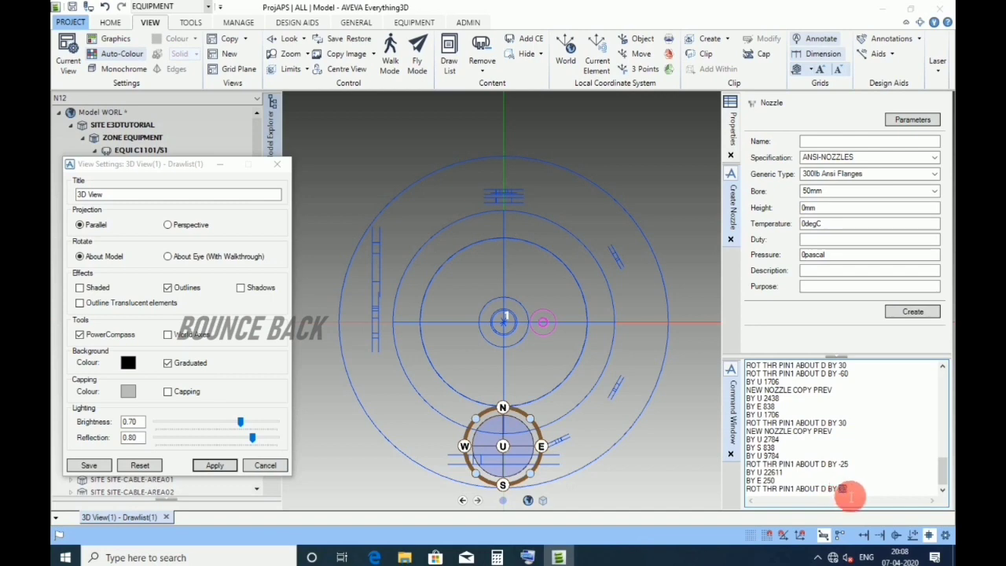
{"action": "key", "text": "Return"}
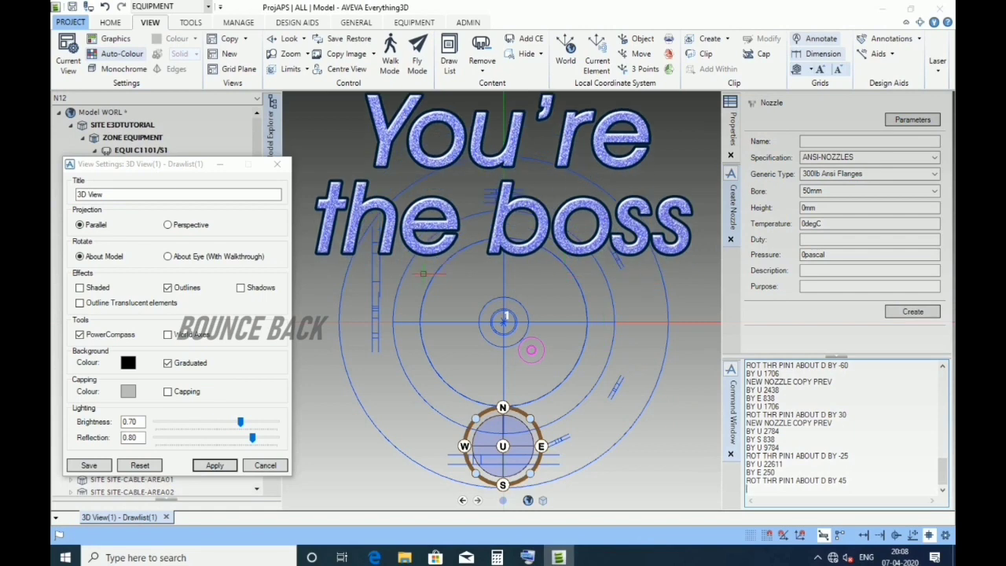
Turn on and apply shaded display in View Settings, then close the window
{"action": "left_click", "coordinate": [79, 287]}
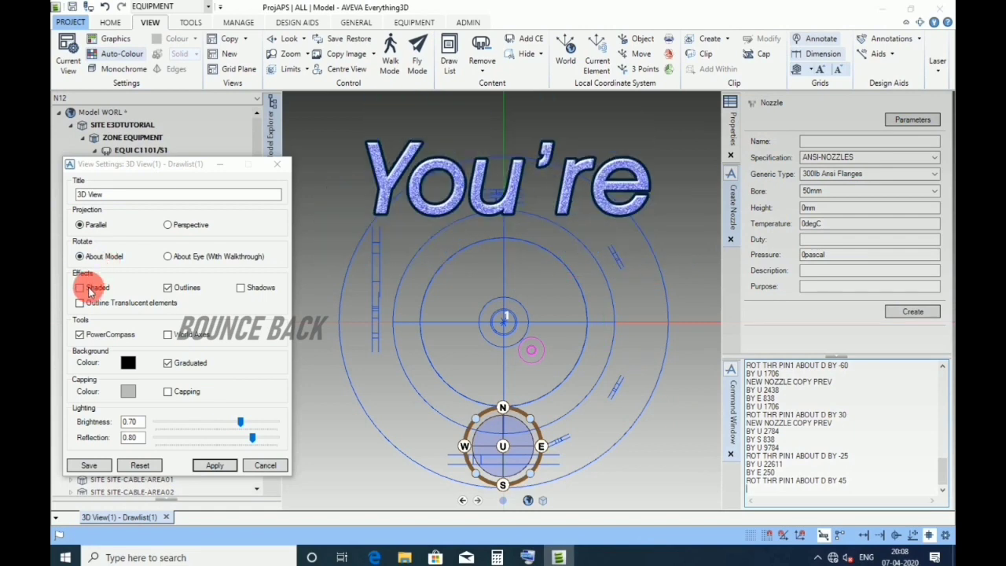
{"action": "left_click", "coordinate": [214, 465]}
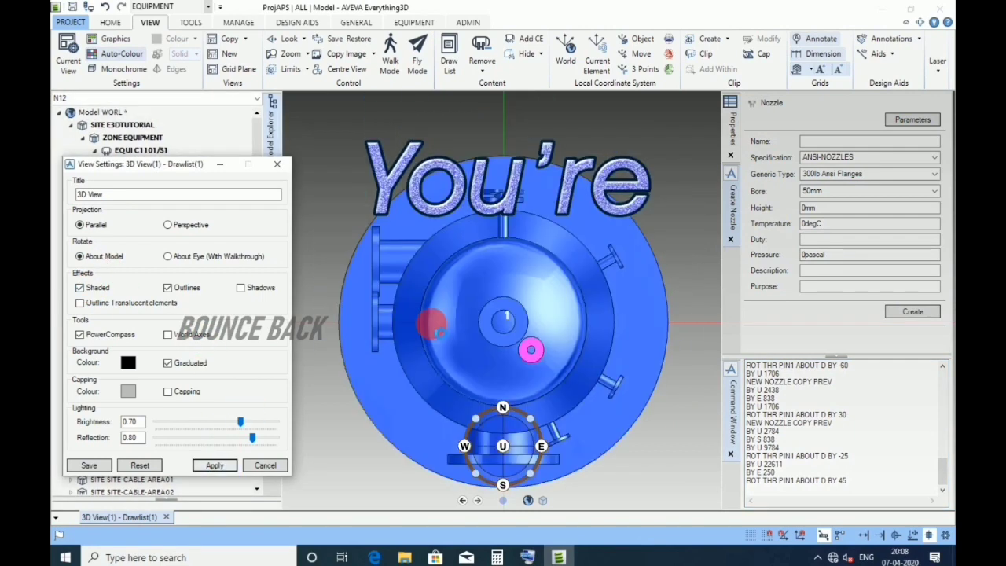
{"action": "left_click", "coordinate": [266, 466]}
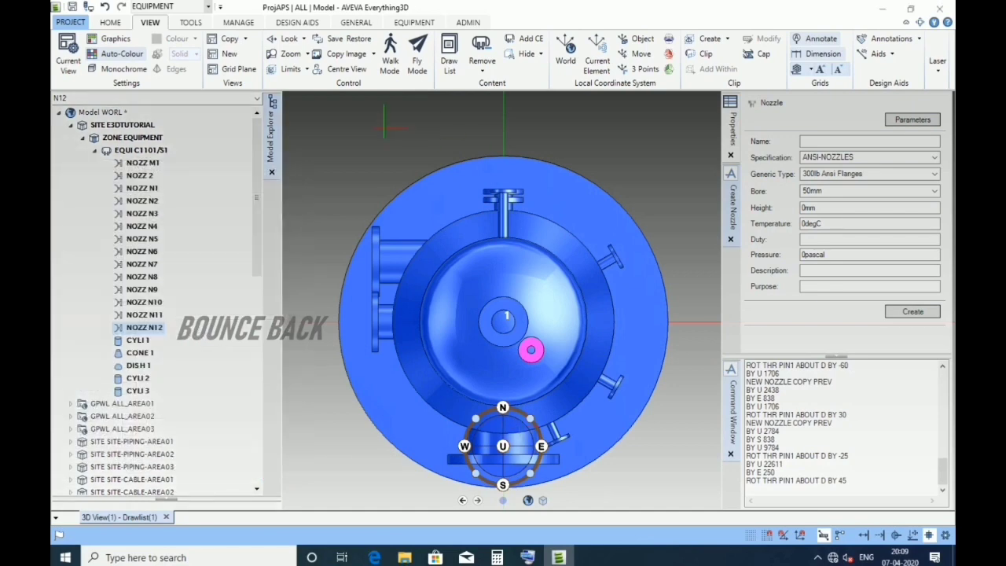
Bring the column into an isometric, zoomed-in view and select nozzle N12 in the hierarchy
{"action": "middle_click_drag", "start_coordinate": [395, 184], "coordinate": [367, 137]}
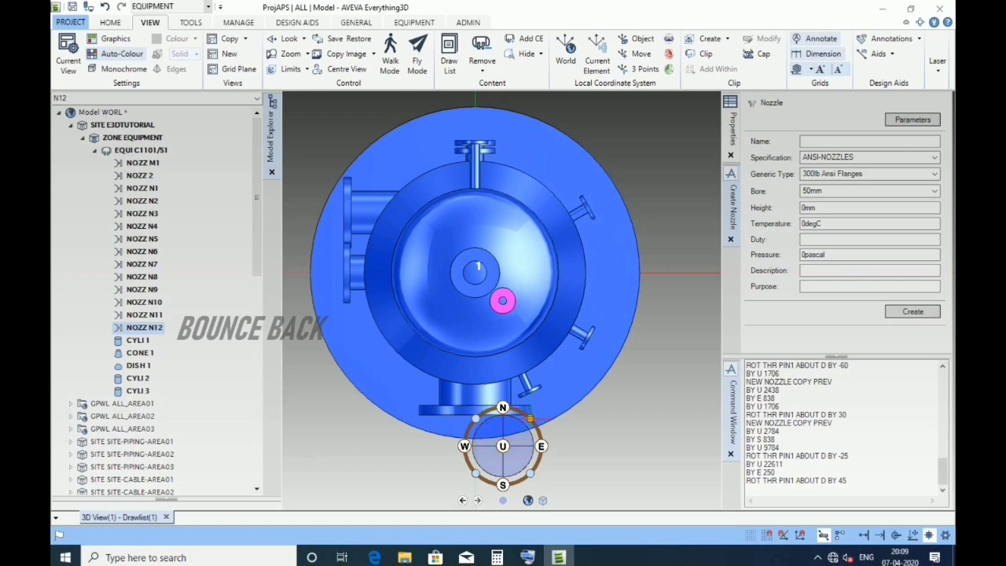
{"action": "middle_click_drag", "start_coordinate": [503, 300], "coordinate": [392, 257]}
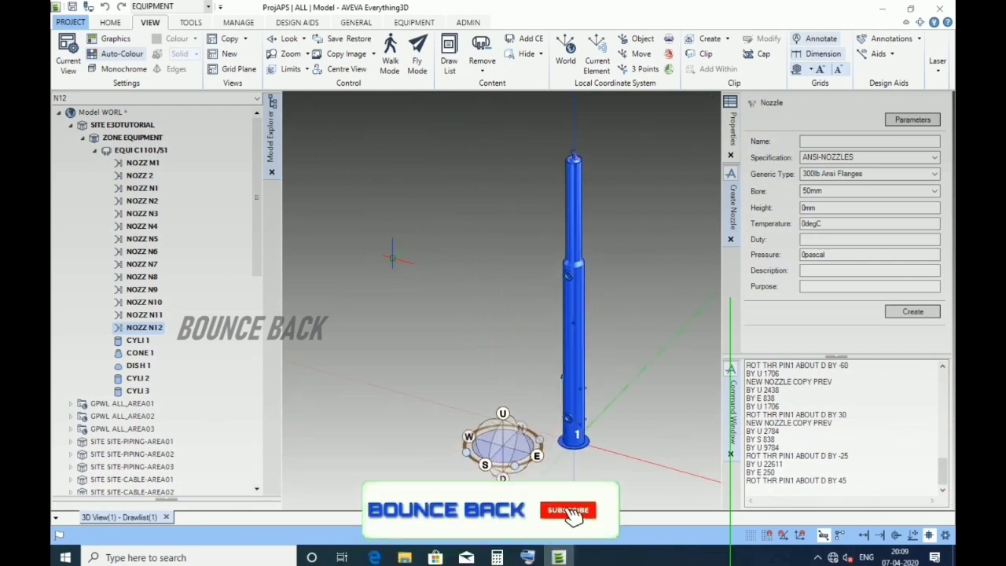
{"action": "scroll", "coordinate": [536, 264], "scroll_direction": "up", "scroll_amount": 3}
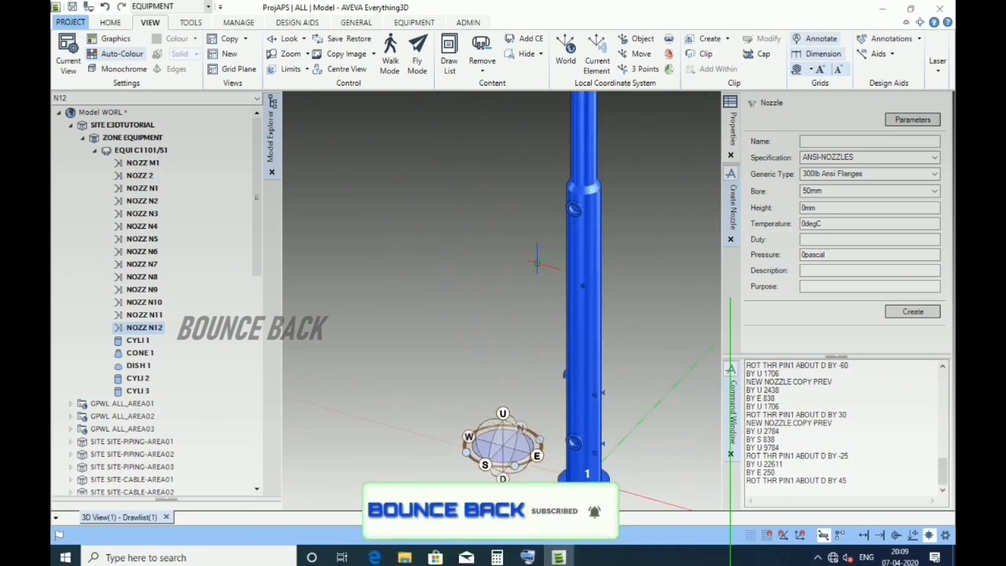
{"action": "scroll", "coordinate": [537, 264], "scroll_direction": "up", "scroll_amount": 3}
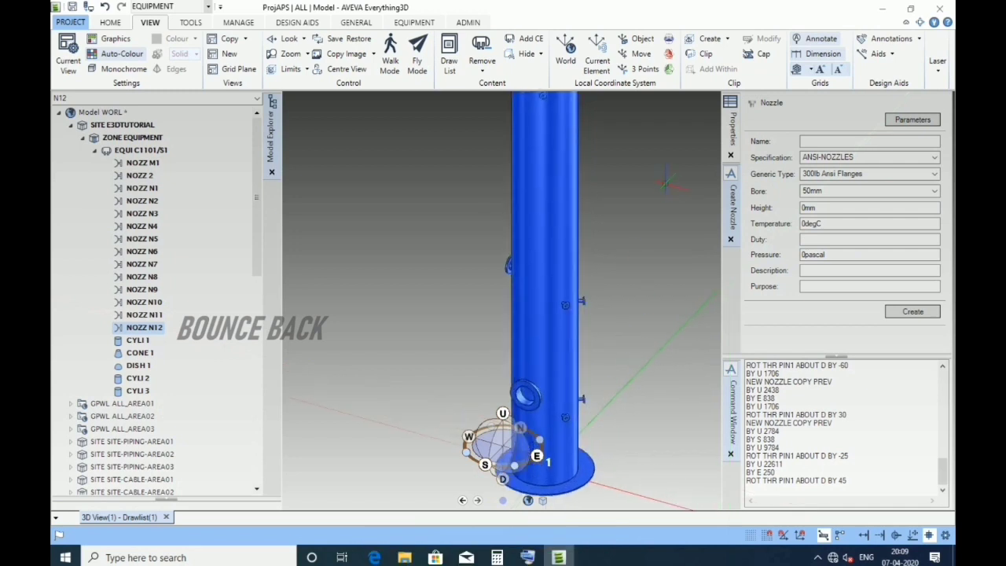
{"action": "left_click", "coordinate": [142, 333]}
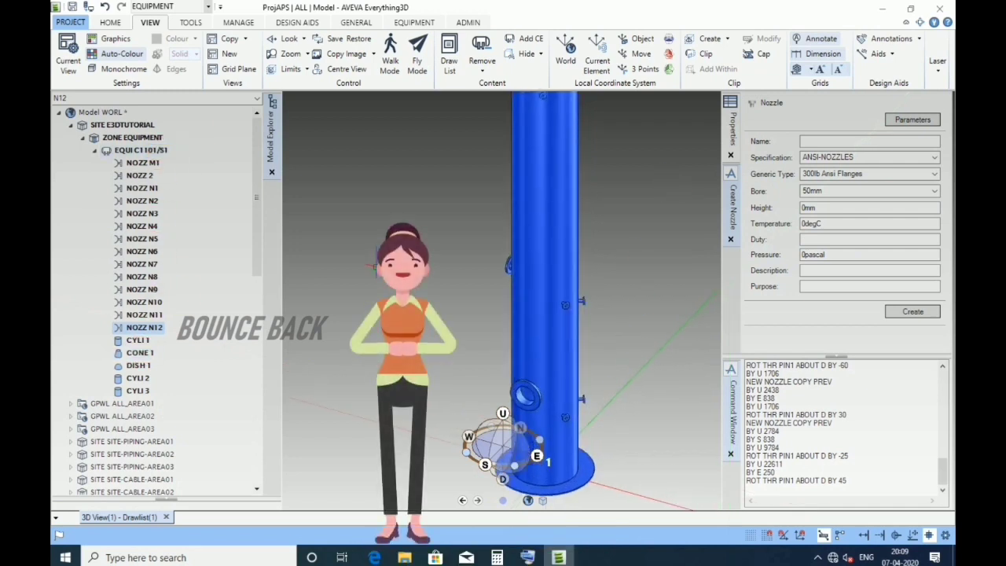
{"action": "scroll", "coordinate": [369, 266], "scroll_direction": "down", "scroll_amount": 5}
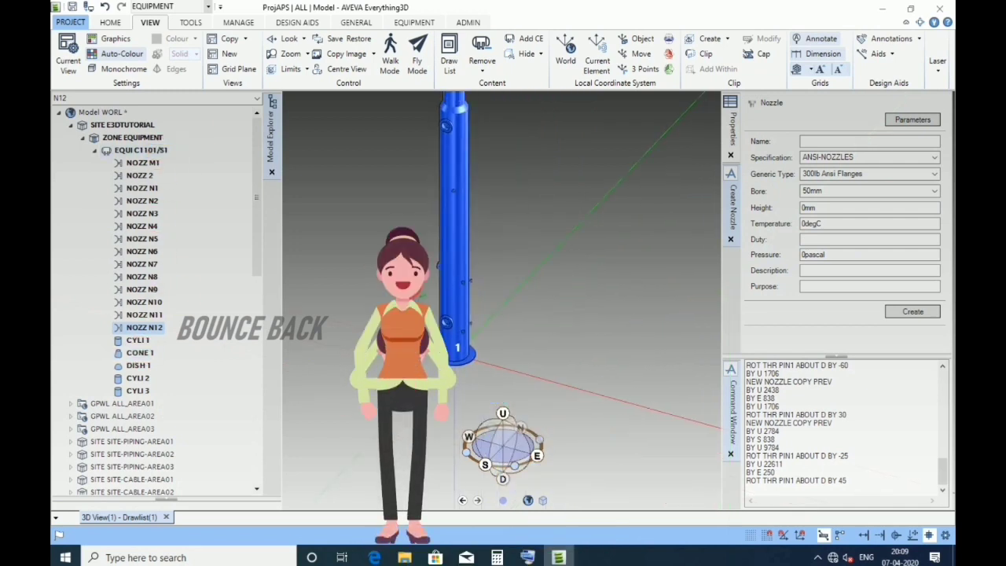
{"action": "scroll", "coordinate": [432, 271], "scroll_direction": "down", "scroll_amount": 3}
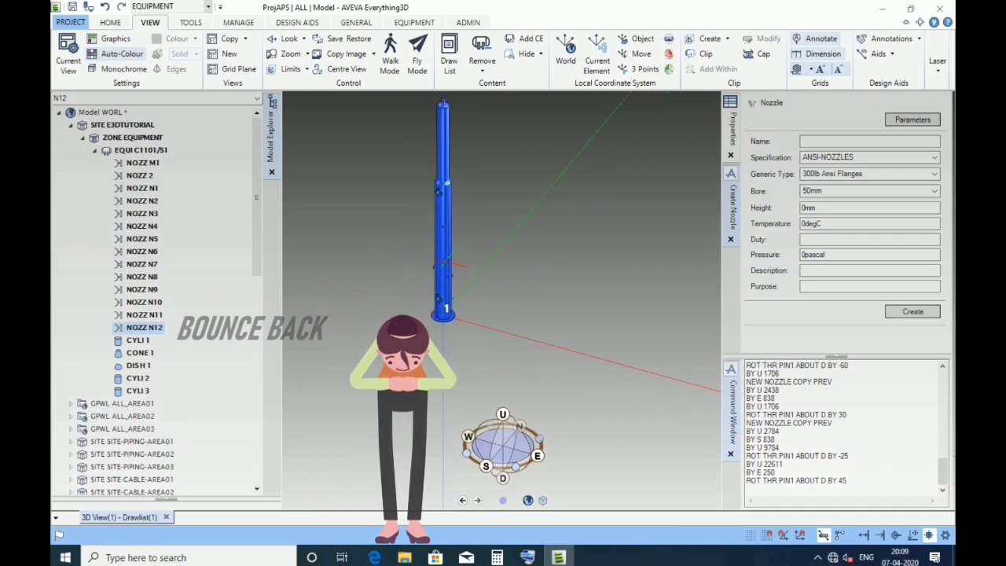